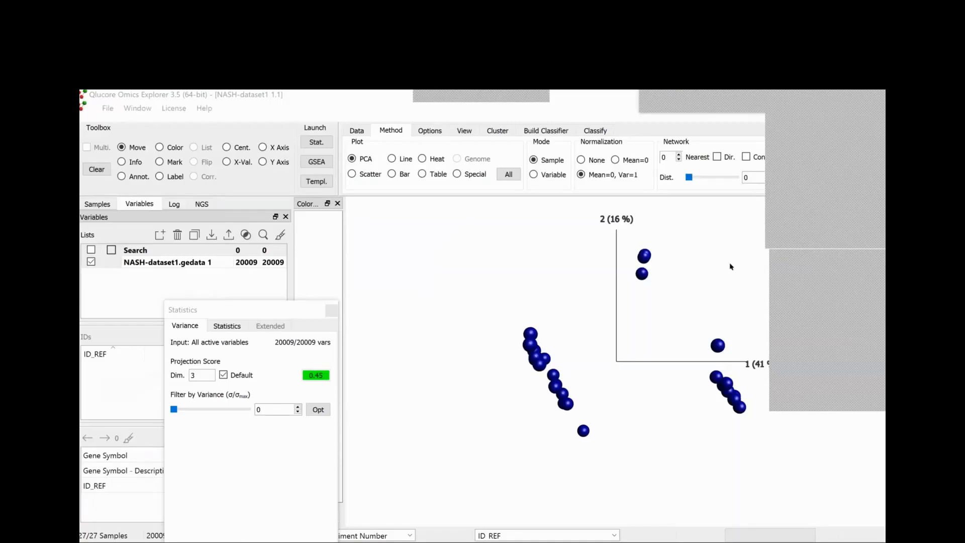
Examine the grouping of the samples in the three-dimensional PCA plot from several angles
left_click_drag(717, 274, 691, 297)
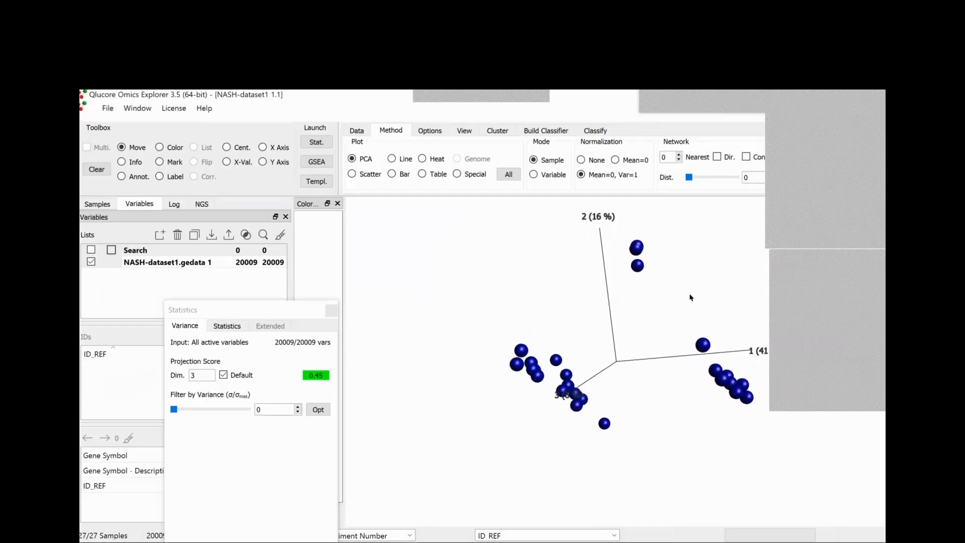
left_click_drag(638, 369, 638, 387)
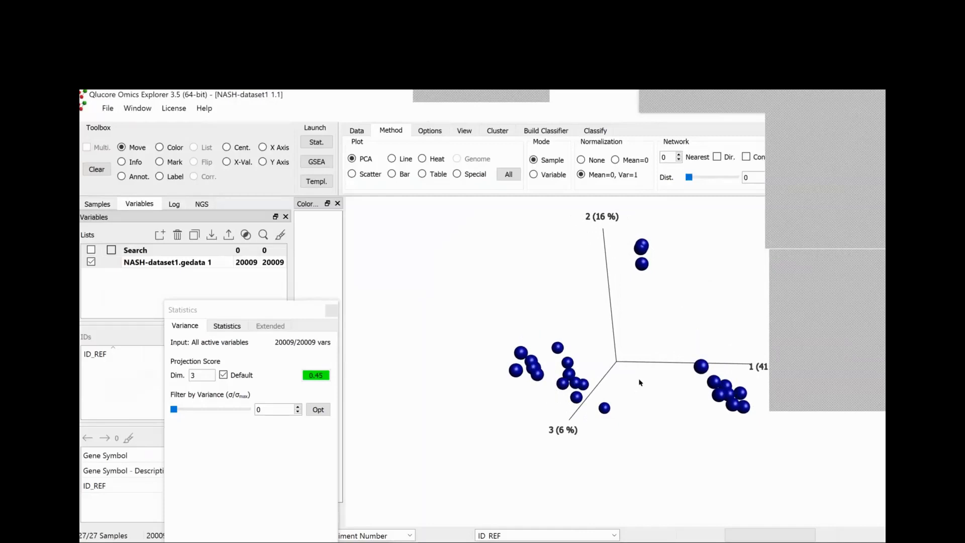
left_click_drag(634, 384, 617, 380)
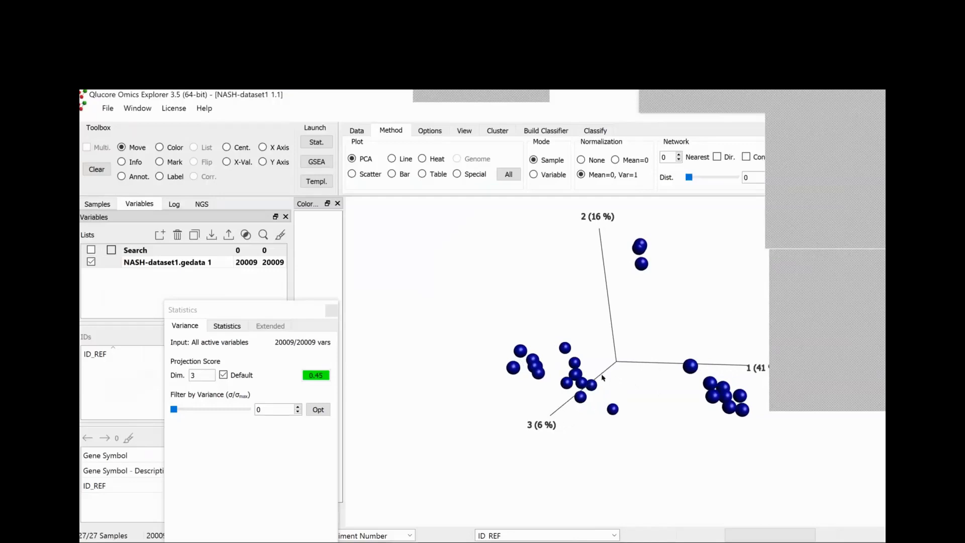
left_click(302, 310)
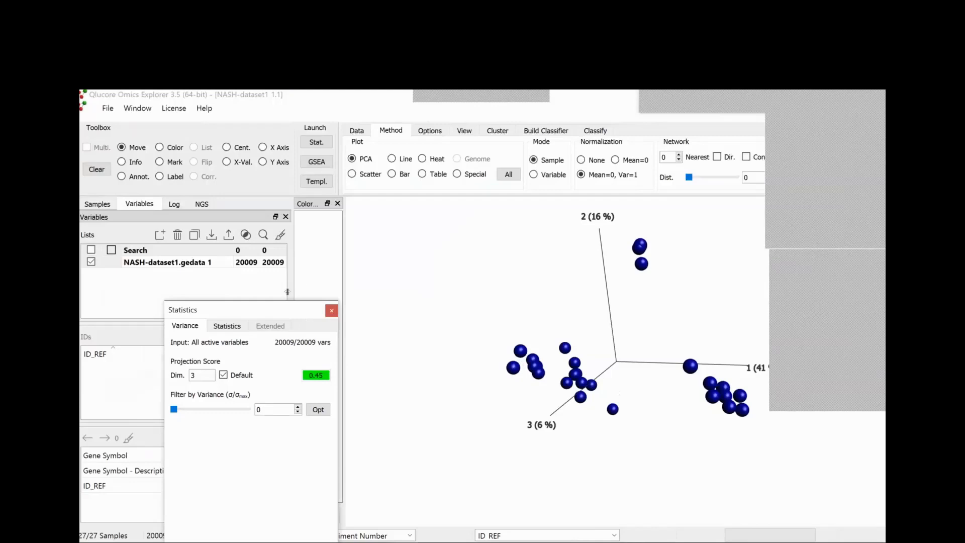
left_click_drag(295, 308, 301, 277)
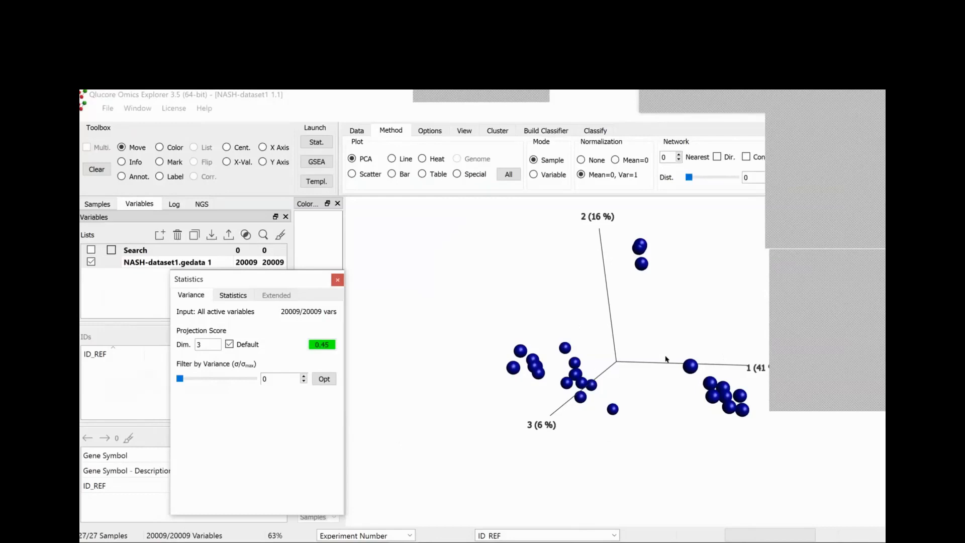
left_click(657, 389)
left_click_drag(656, 388, 650, 386)
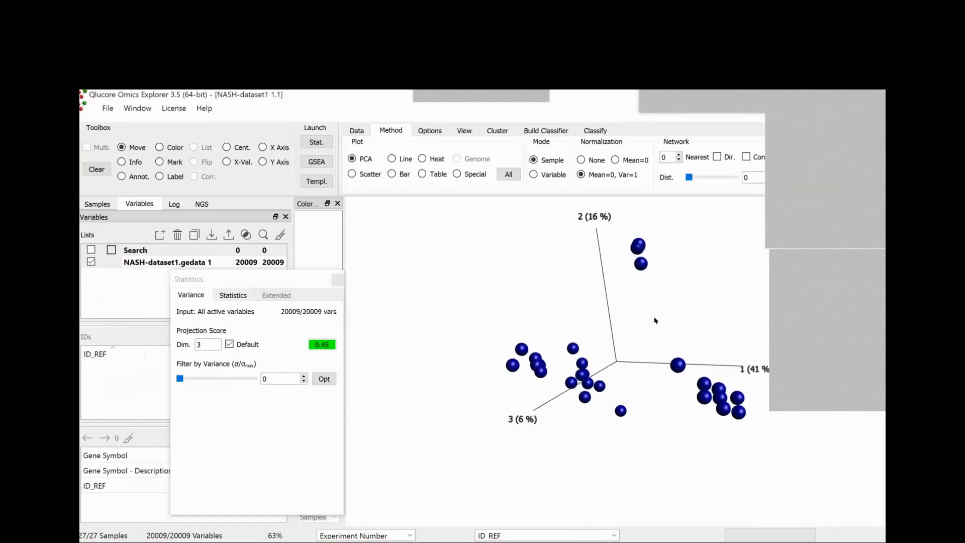
left_click_drag(670, 319, 672, 308)
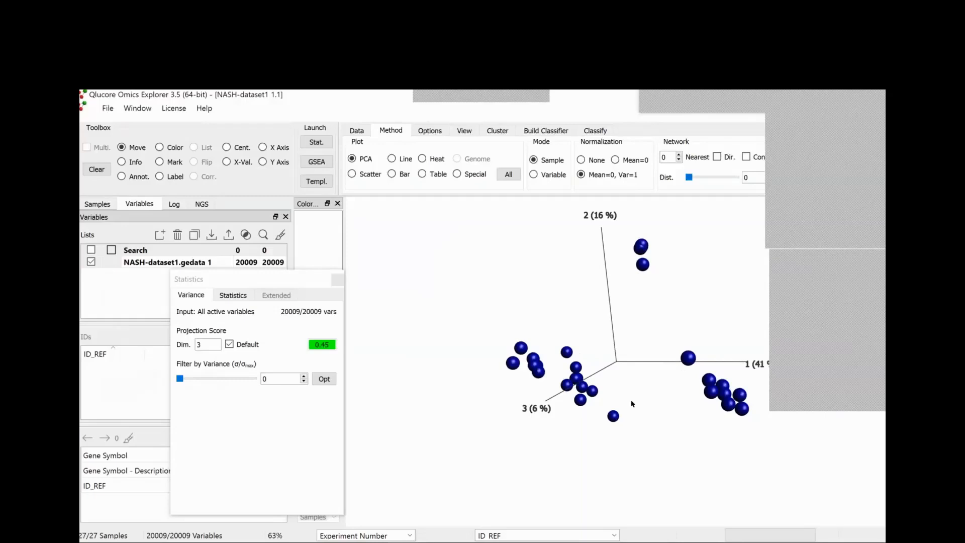
left_click_drag(633, 404, 603, 342)
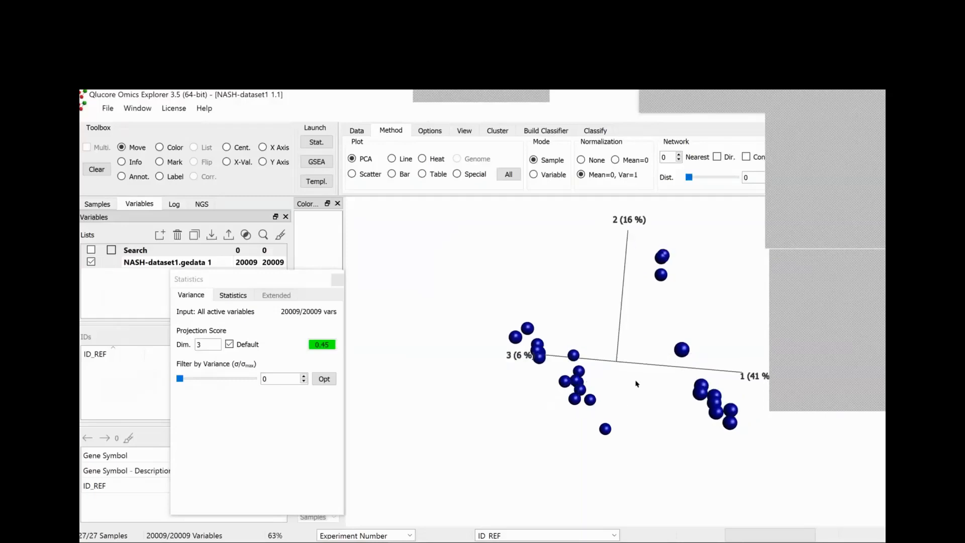
Colour the samples in the PCA plot by the diet formulation annotation
left_click(107, 202)
left_click(304, 311)
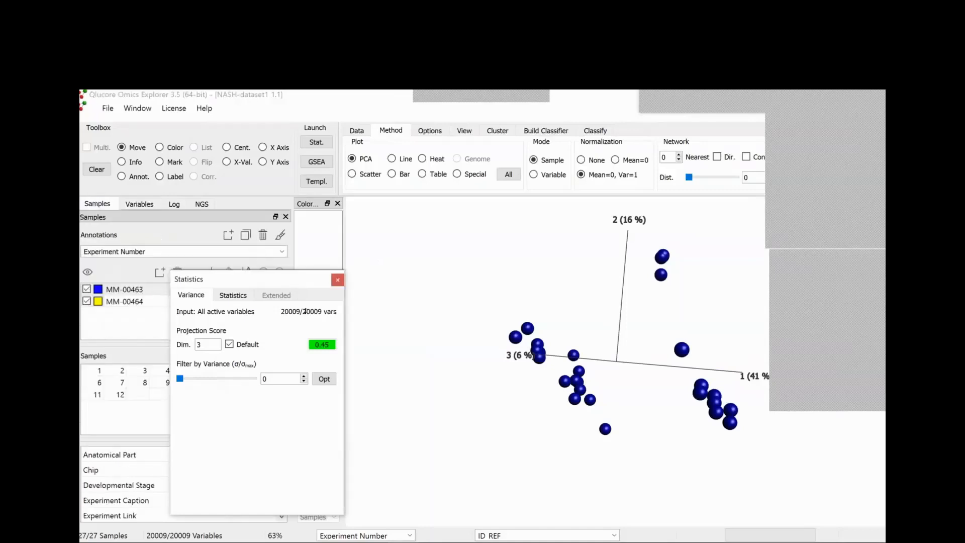
left_click_drag(276, 280, 305, 325)
left_click(282, 251)
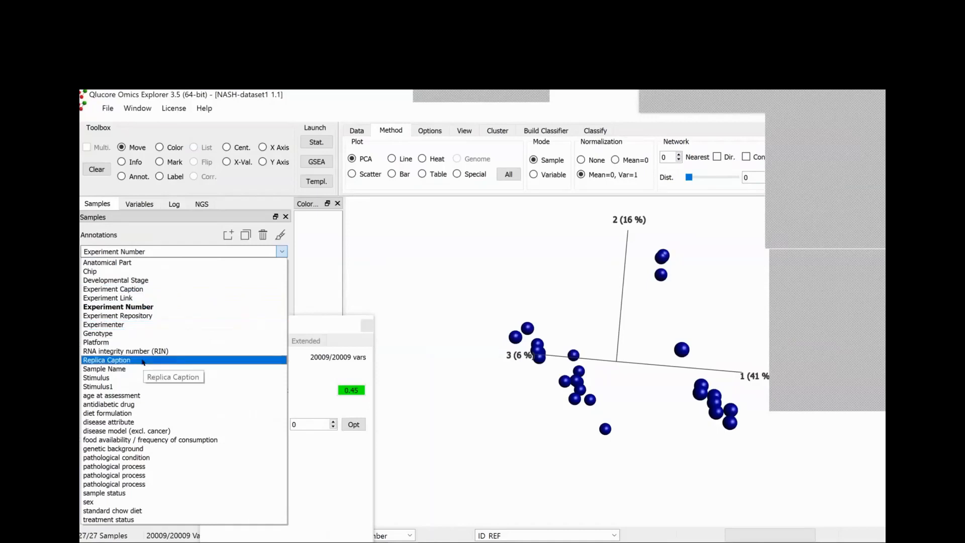
left_click(134, 414)
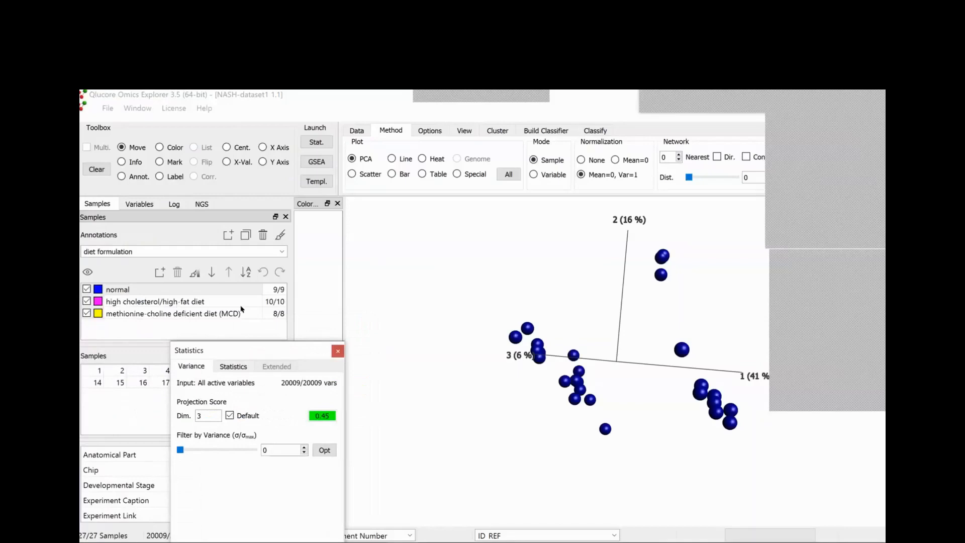
left_click(280, 235)
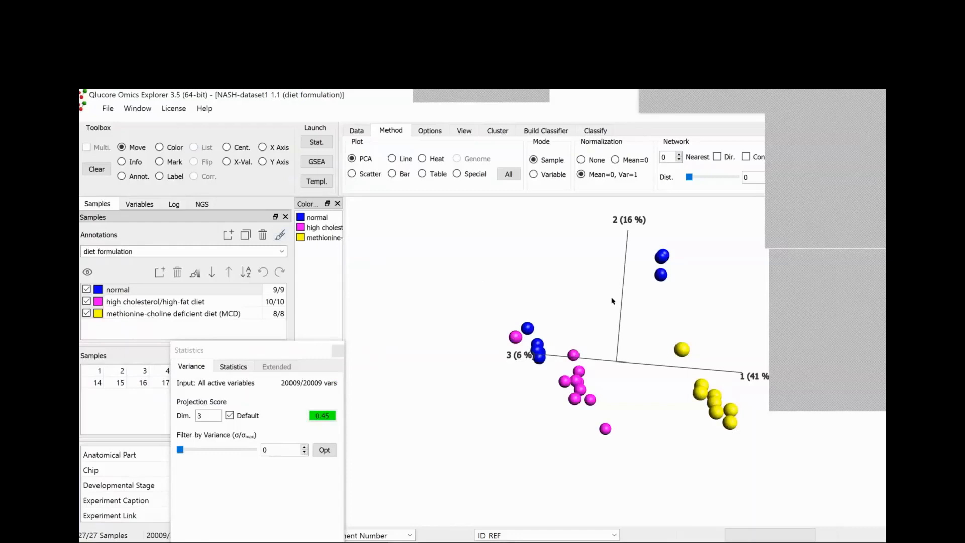
Exclude the normal diet group from the active samples
mouse_move(616, 297)
left_mouse_down()
mouse_move(627, 293)
mouse_move(610, 295)
left_mouse_up()
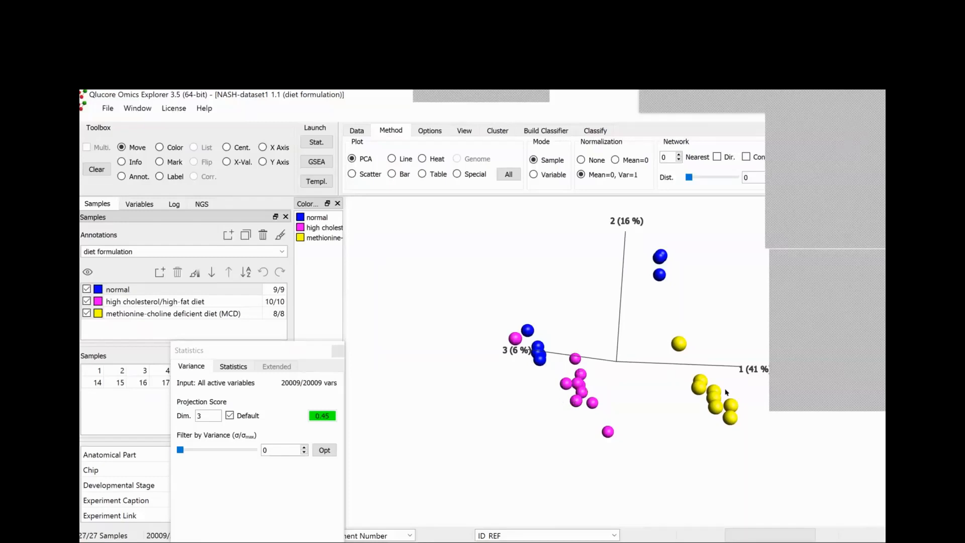
mouse_move(697, 387)
left_click(91, 289)
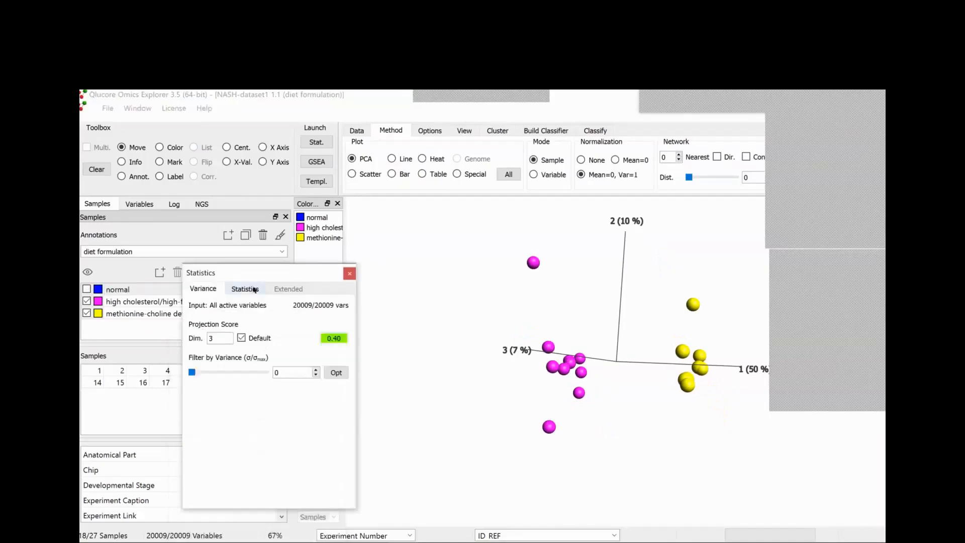
Set up a Two Group Comparison filter on diet formulation, with the high cholesterol/high-fat diet as the selected group
left_click(256, 289)
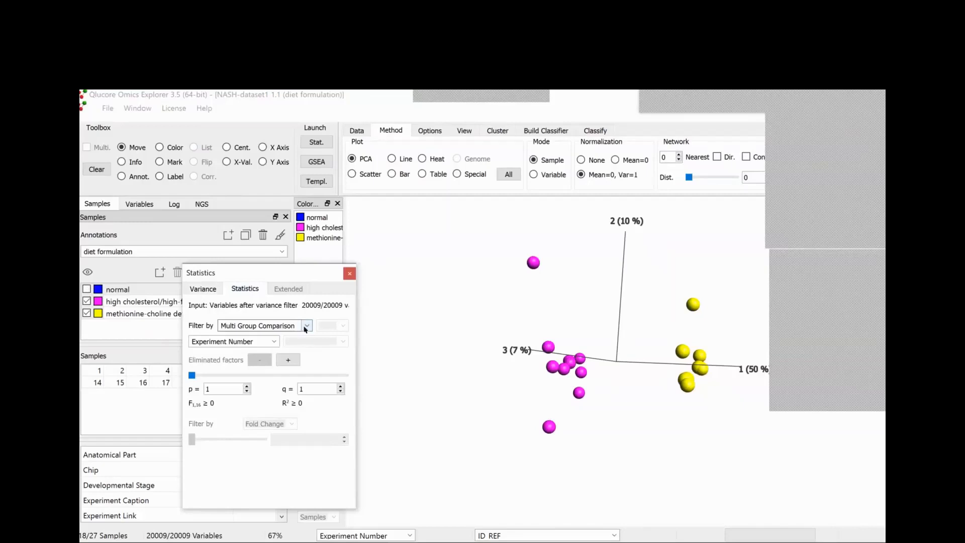
left_click(305, 327)
left_click(291, 336)
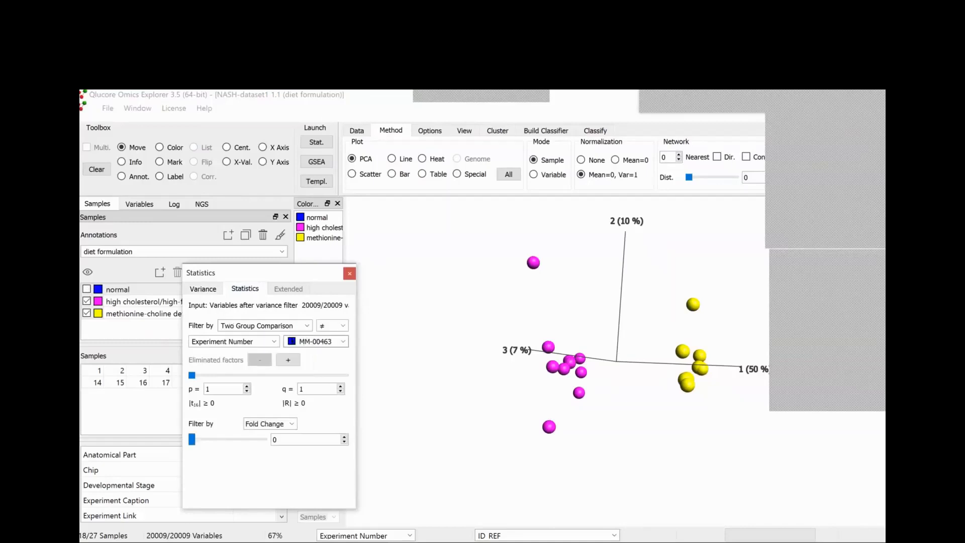
left_click(274, 342)
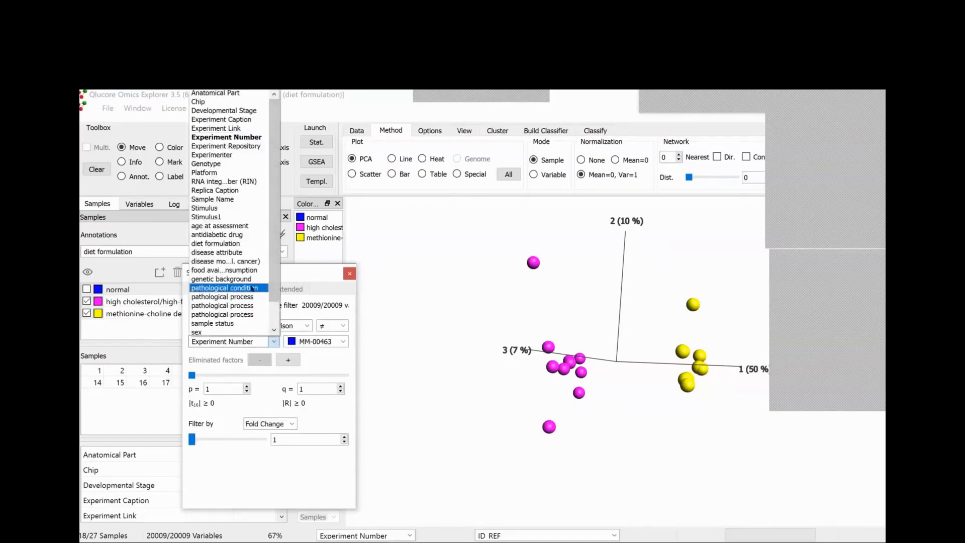
left_click(237, 245)
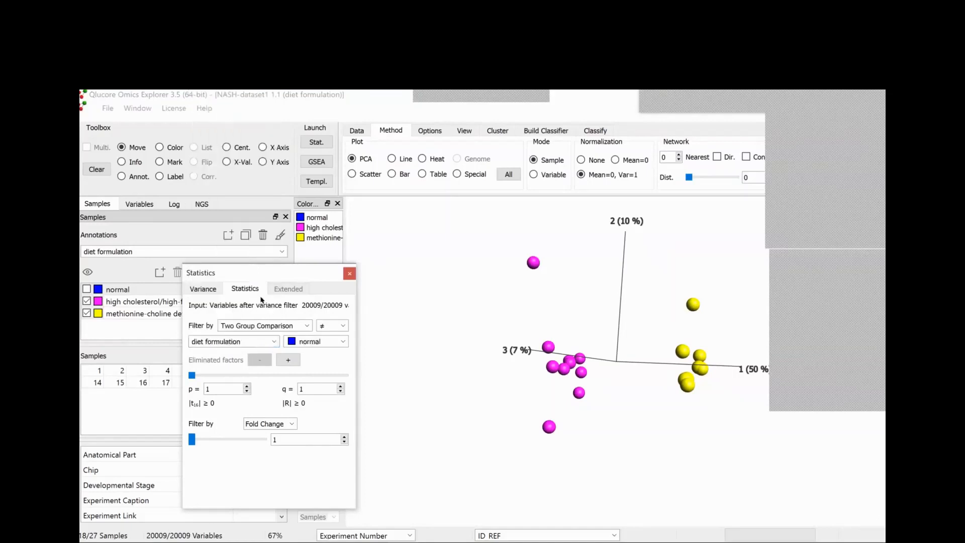
left_click(343, 342)
left_click(312, 370)
Filter the variables with a p-value threshold of 1.85e-7 and a fold change of 2
left_click_drag(193, 375, 212, 375)
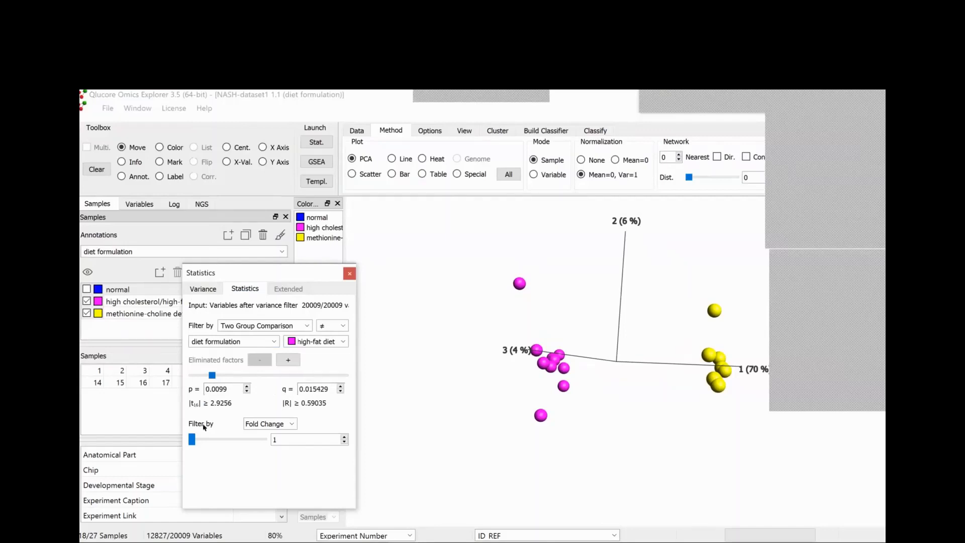
left_click_drag(191, 439, 211, 440)
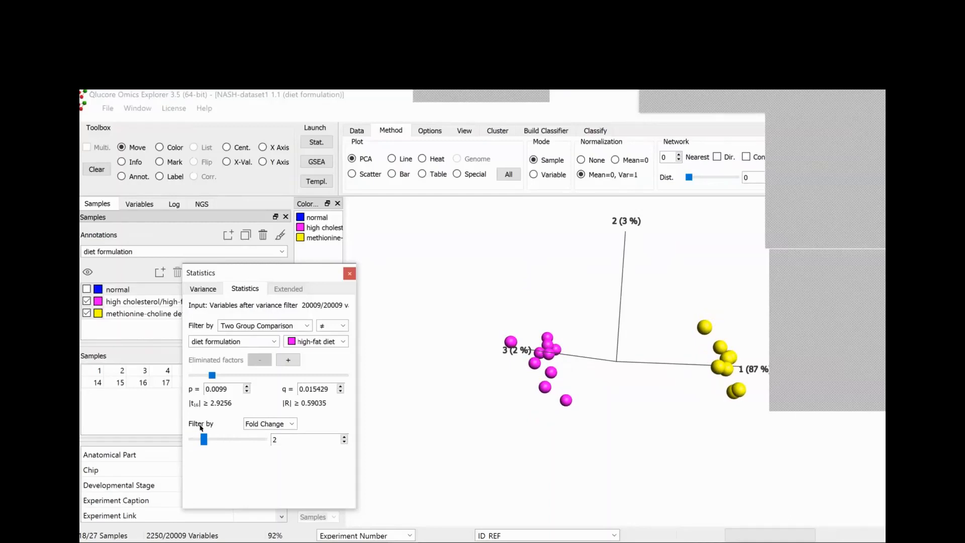
left_click_drag(212, 375, 253, 381)
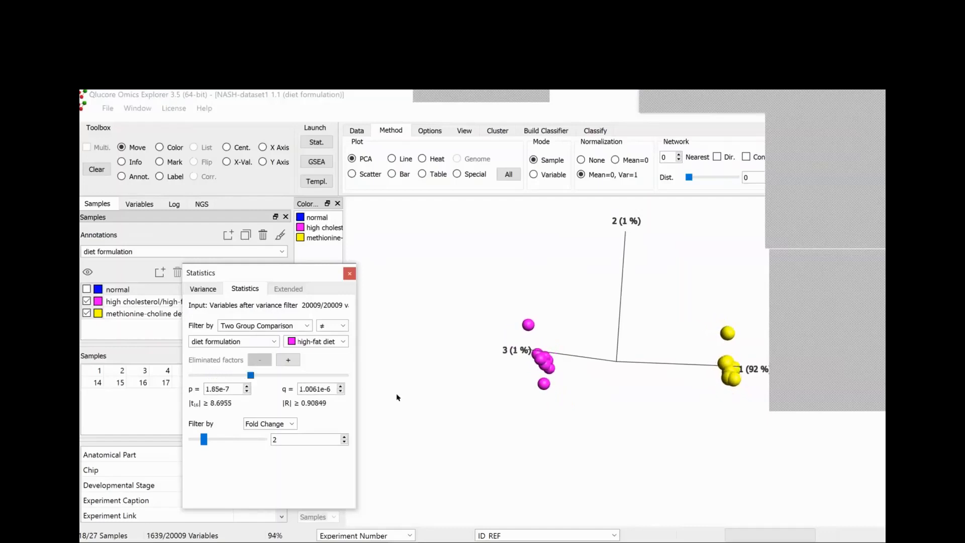
Create a new synchronized plot from the filtered PCA plot and show it as a heat map
left_click(366, 405)
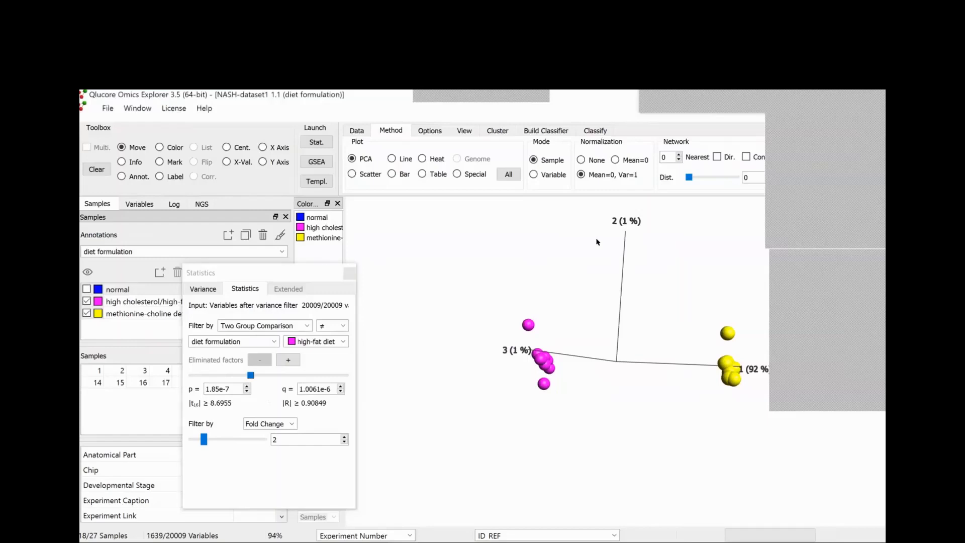
left_click_drag(635, 291, 653, 334)
left_click_drag(669, 277, 649, 368)
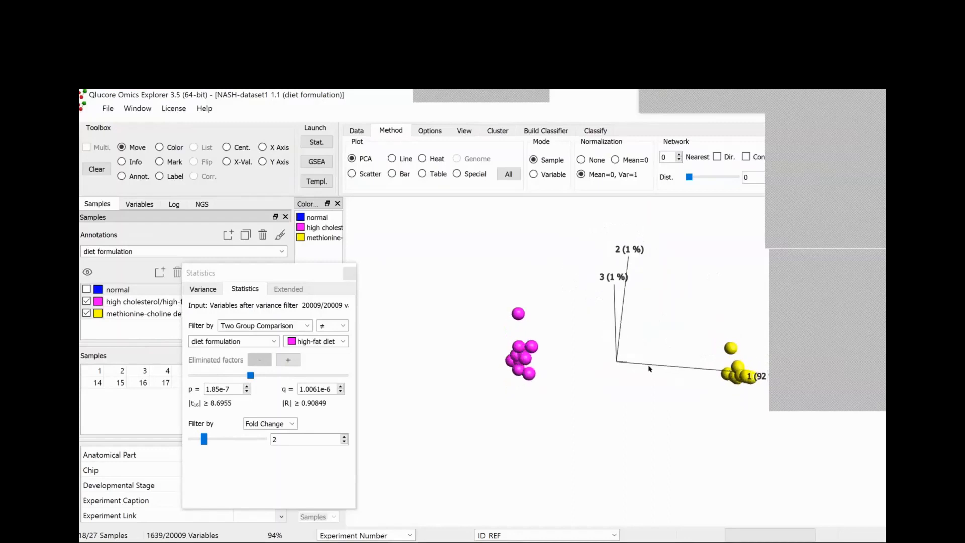
right_click(421, 275)
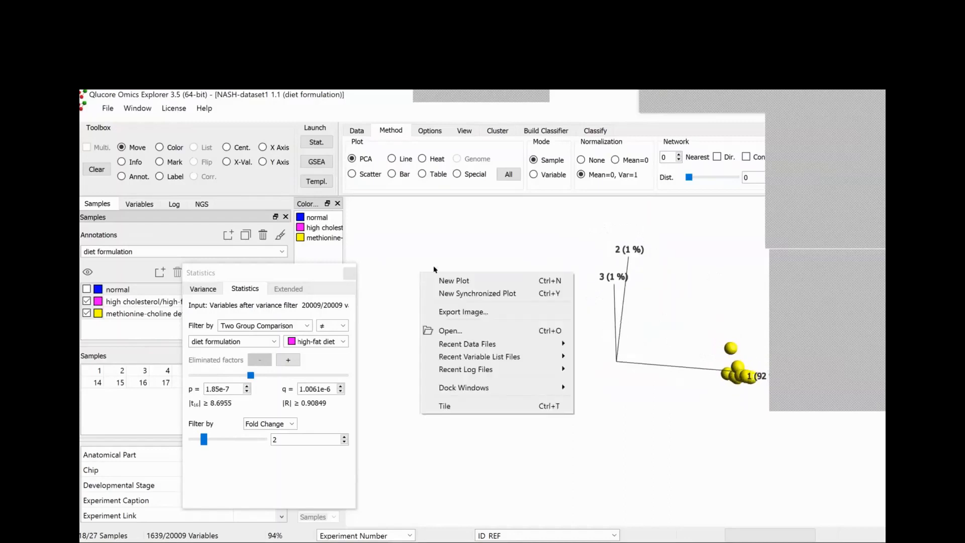
left_click(454, 293)
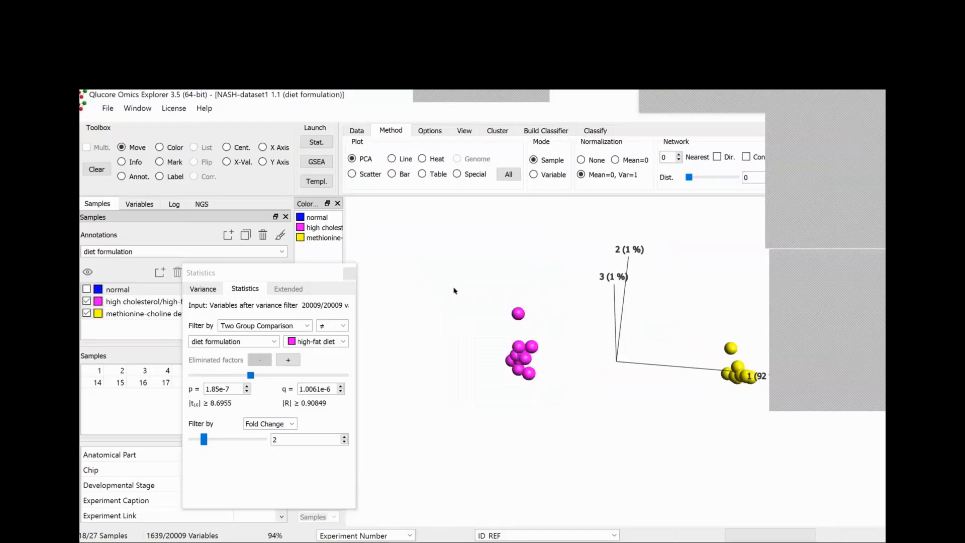
left_click(422, 159)
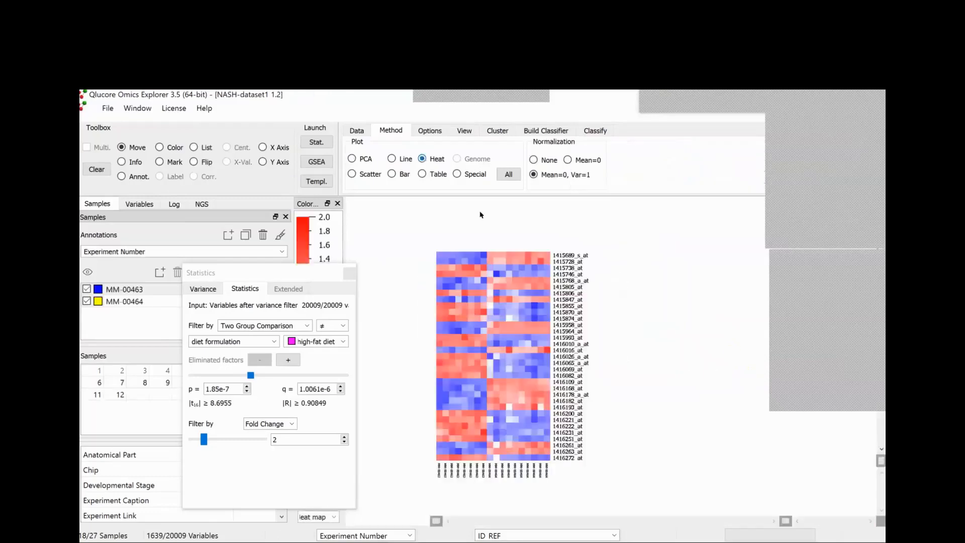
Set the heat map's cell size to automatic for both samples and variables
left_click(465, 129)
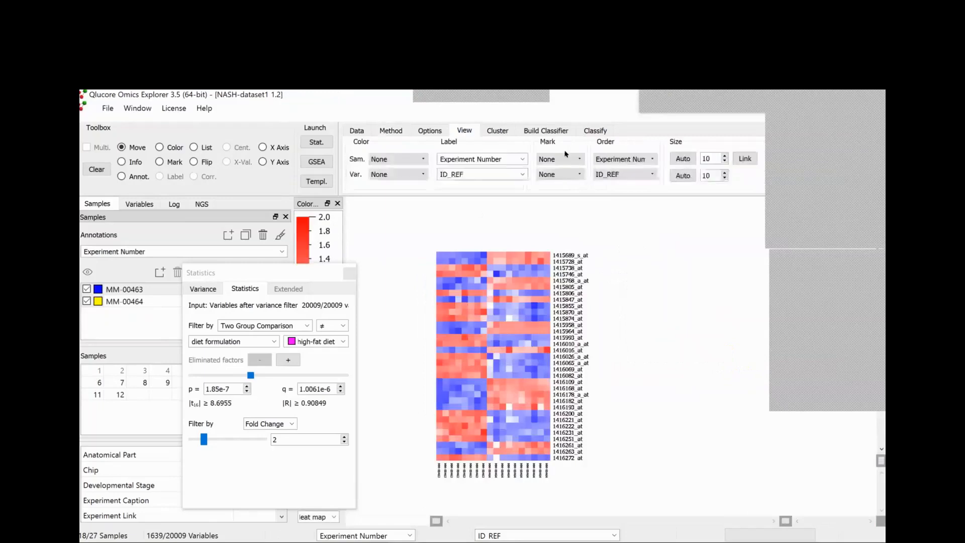
left_click(653, 159)
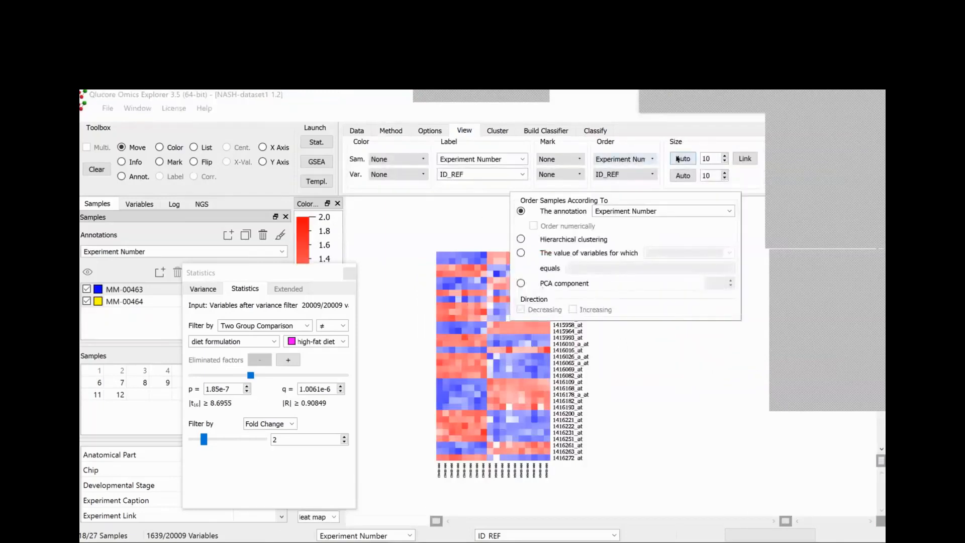
left_click(678, 159)
left_click(683, 176)
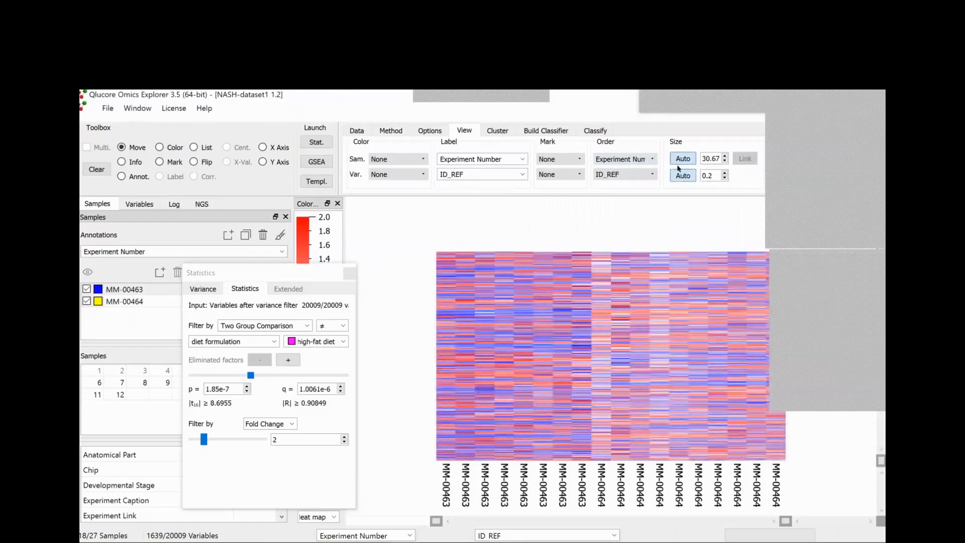
Order both the samples and the variables of the heat map by hierarchical clustering
left_click(652, 159)
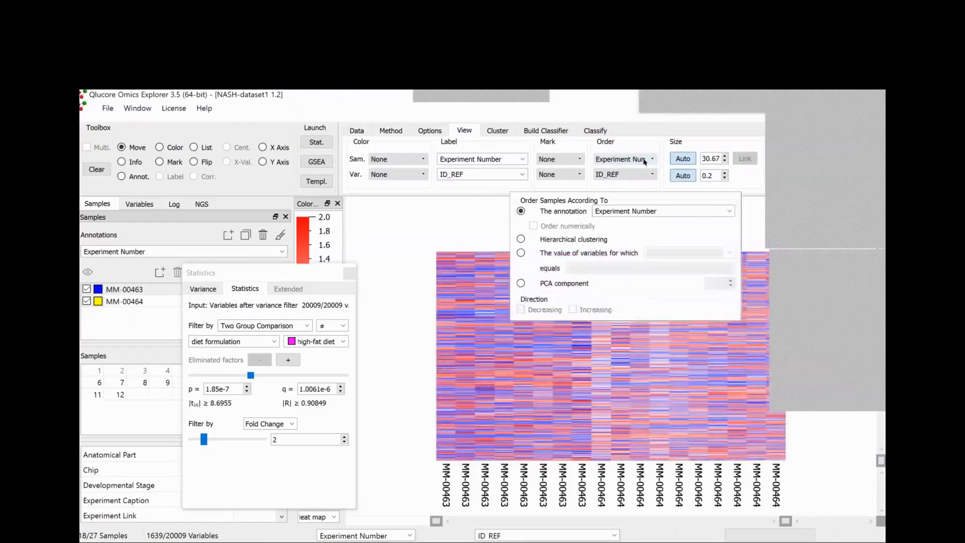
left_click(521, 239)
left_click(652, 174)
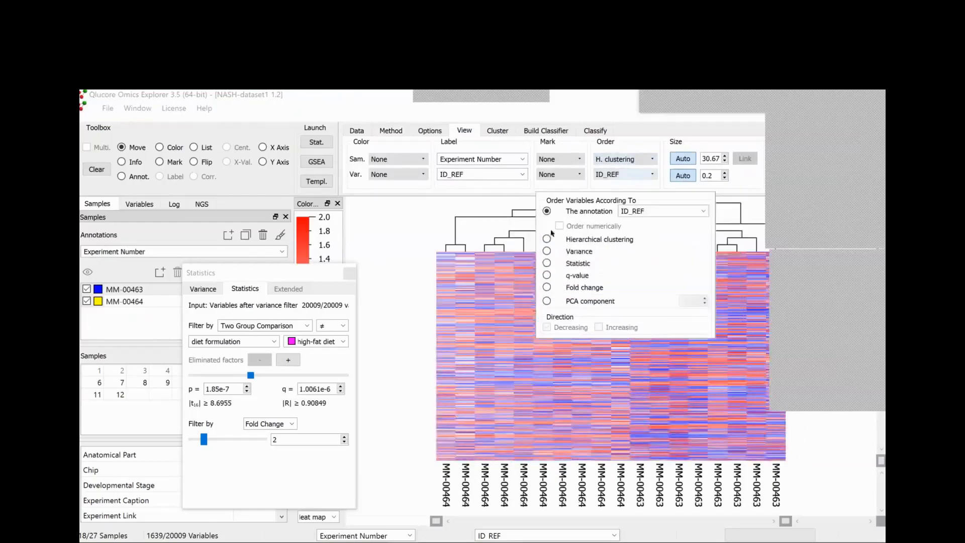
left_click(547, 239)
left_click(276, 250)
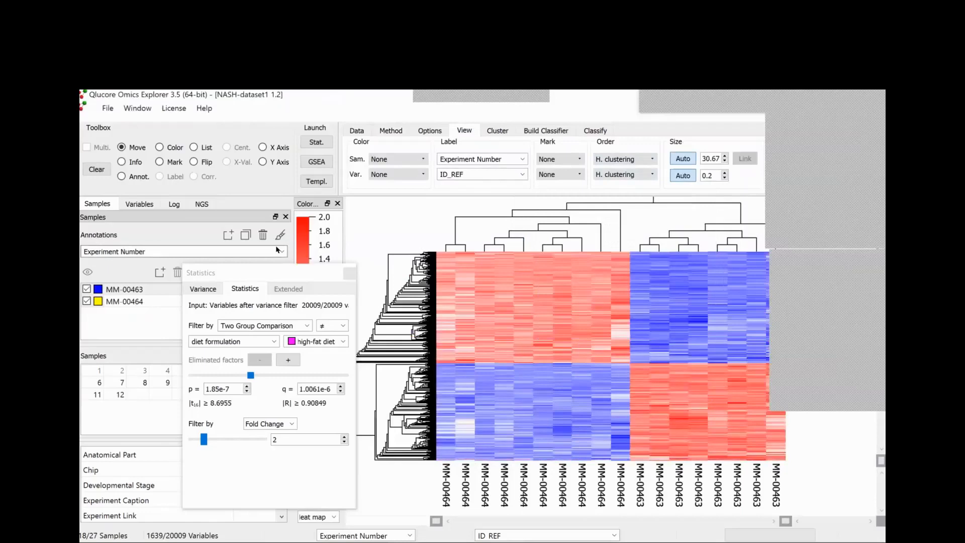
Colour the heat map's sample bars by the diet formulation annotation
left_click(276, 250)
left_click(119, 413)
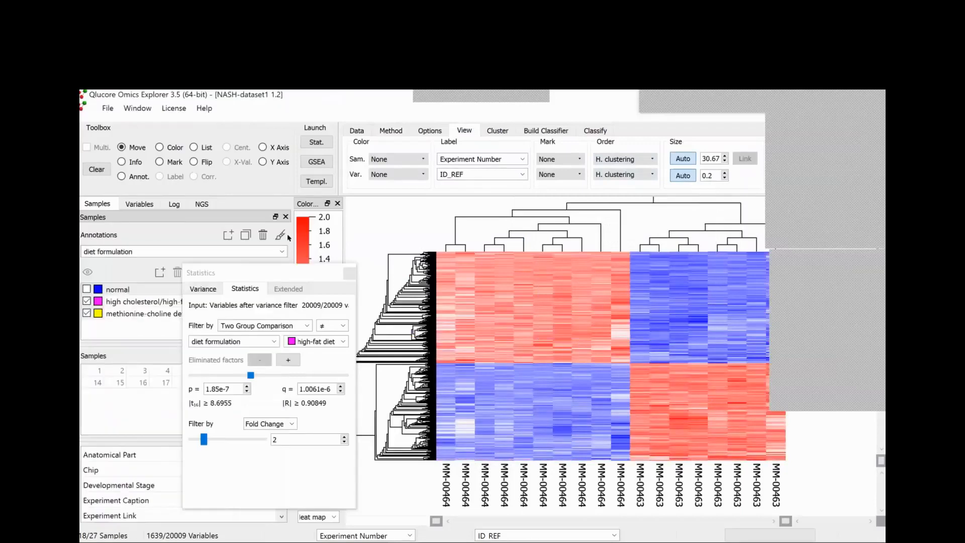
left_click(280, 235)
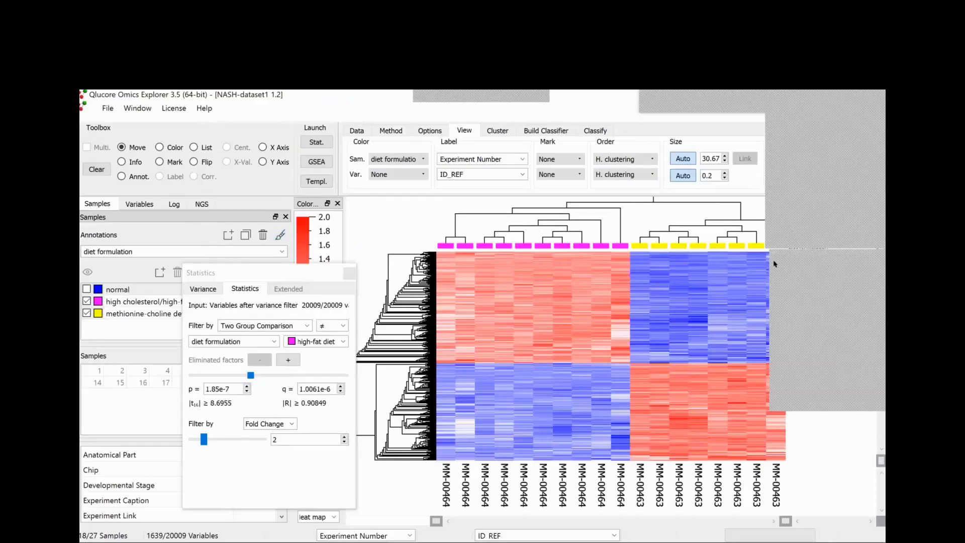
left_click(820, 261)
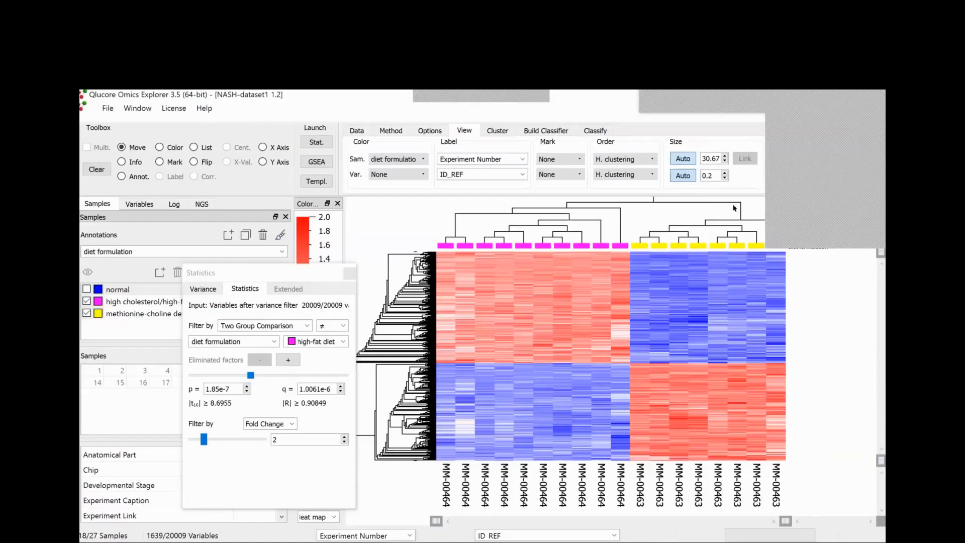
Increase the heat map's cell size for variables to 11
left_click(725, 172)
left_click(725, 172)
left_click(725, 172)
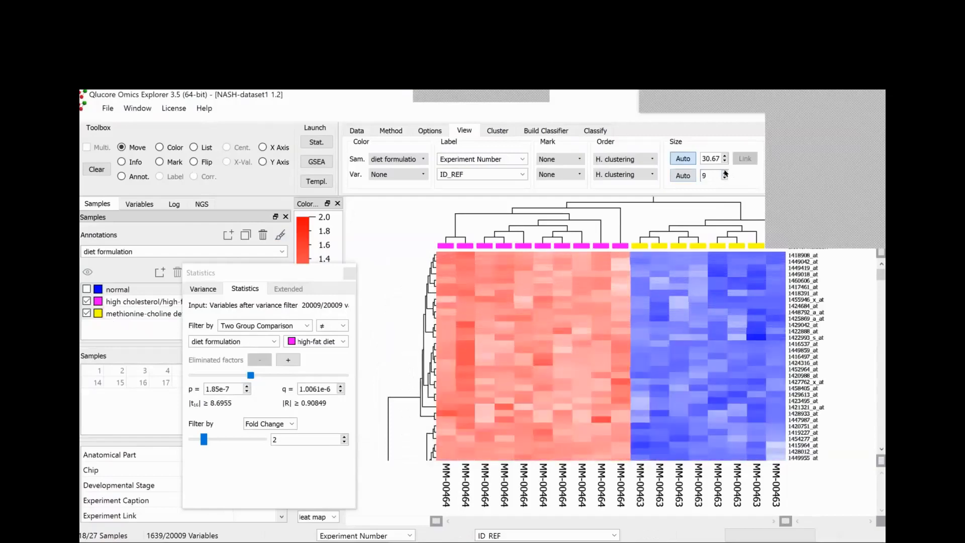
left_click(726, 172)
left_click(726, 173)
Label the heat map's variables by Gene Symbol and return their cell size to automatic
left_click(493, 174)
left_click(494, 193)
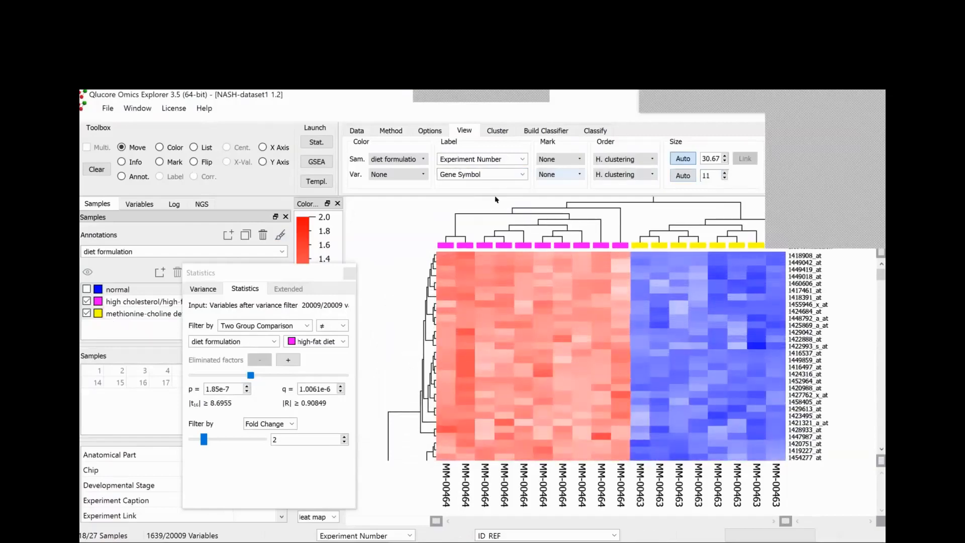
mouse_move(883, 275)
left_mouse_down()
mouse_move(881, 437)
mouse_move(881, 274)
left_mouse_up()
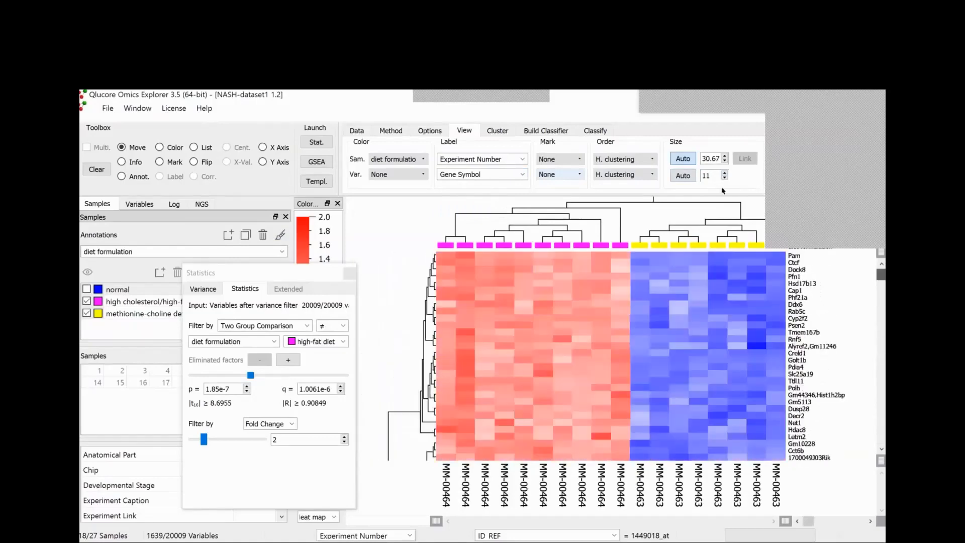
left_click(689, 176)
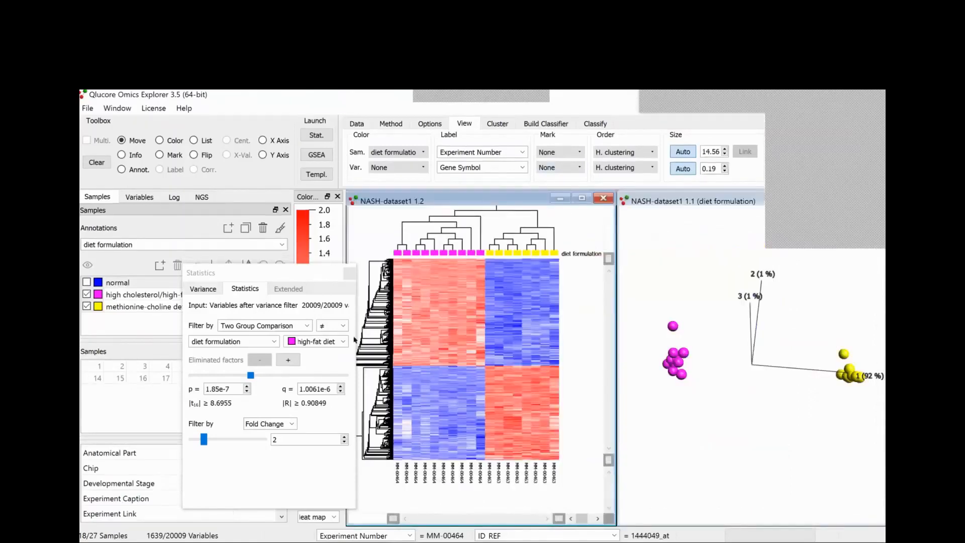
Copy the filtered variable list NASH-dataset1.gedata 1 and name the copy "Genes sep diets"
left_click(310, 272)
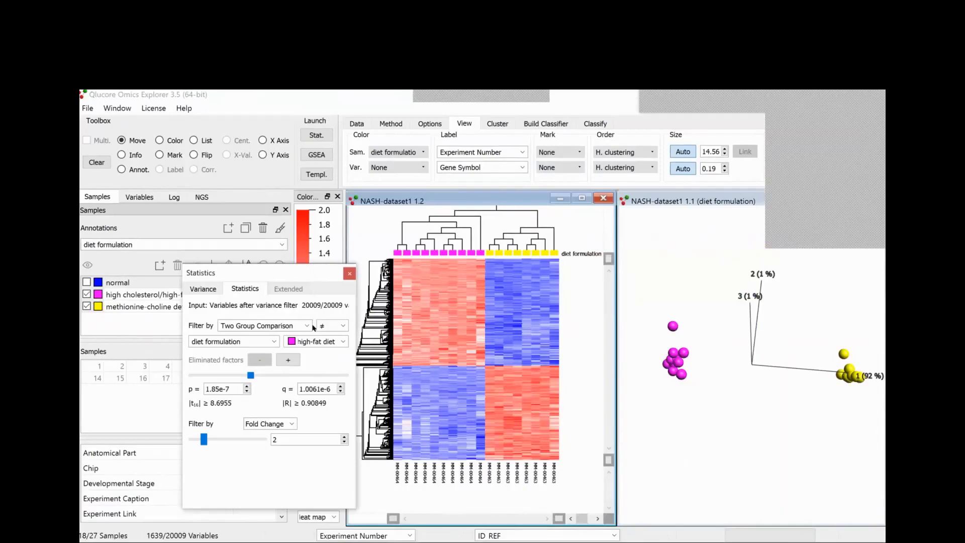
left_click_drag(261, 273, 264, 328)
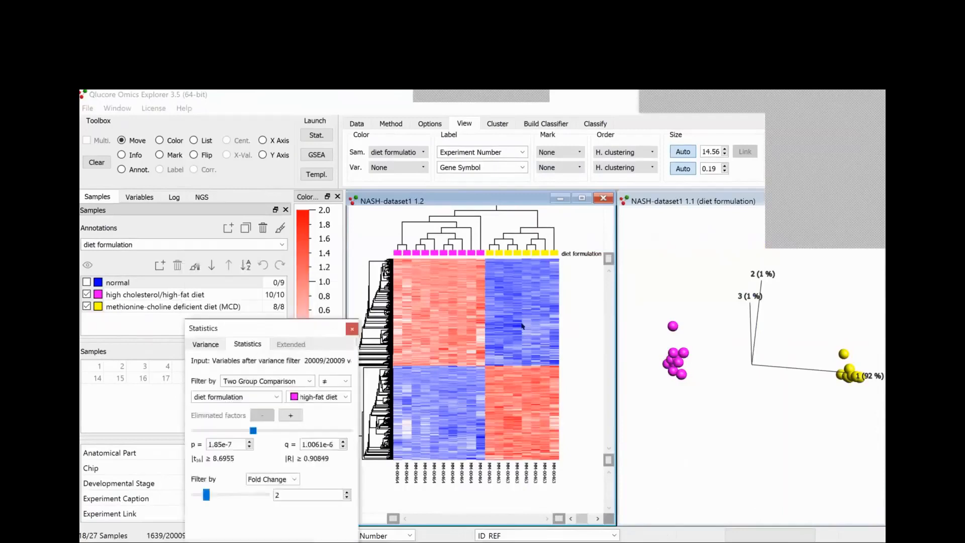
left_click(140, 196)
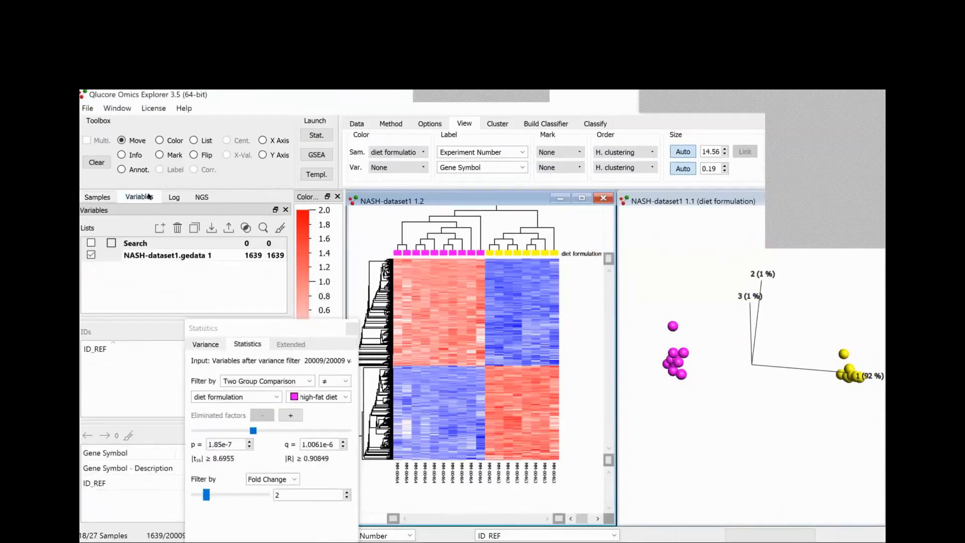
left_click(161, 258)
left_click(194, 231)
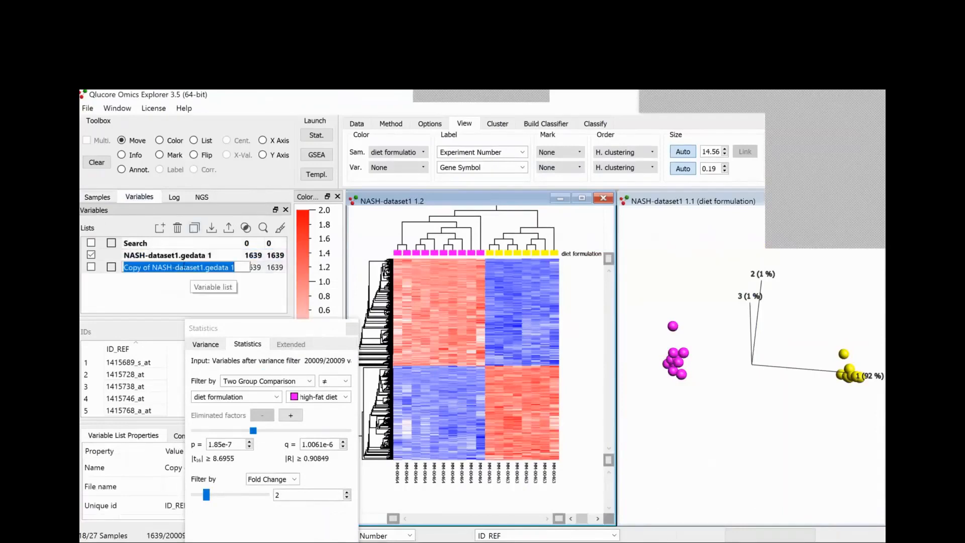
type("Genes ")
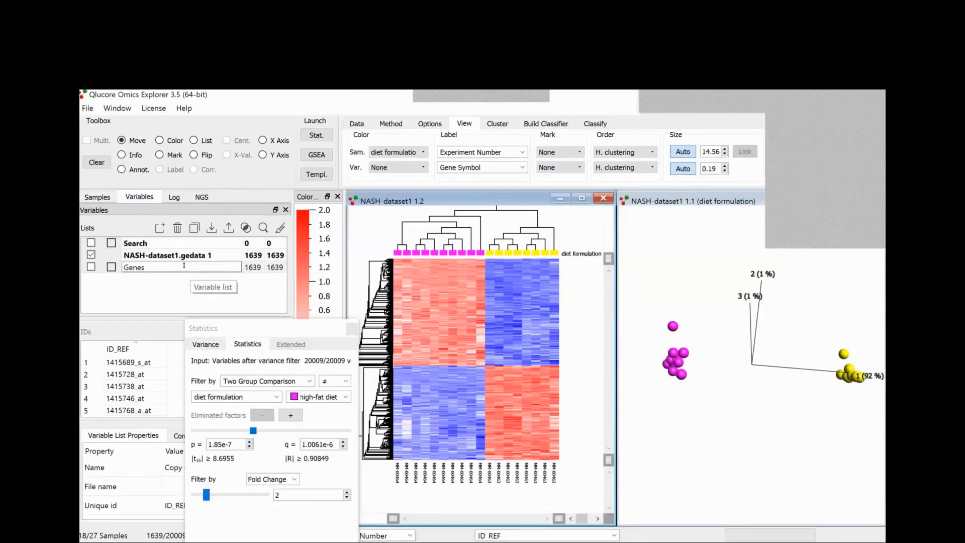
type("sep diets")
left_click(140, 265)
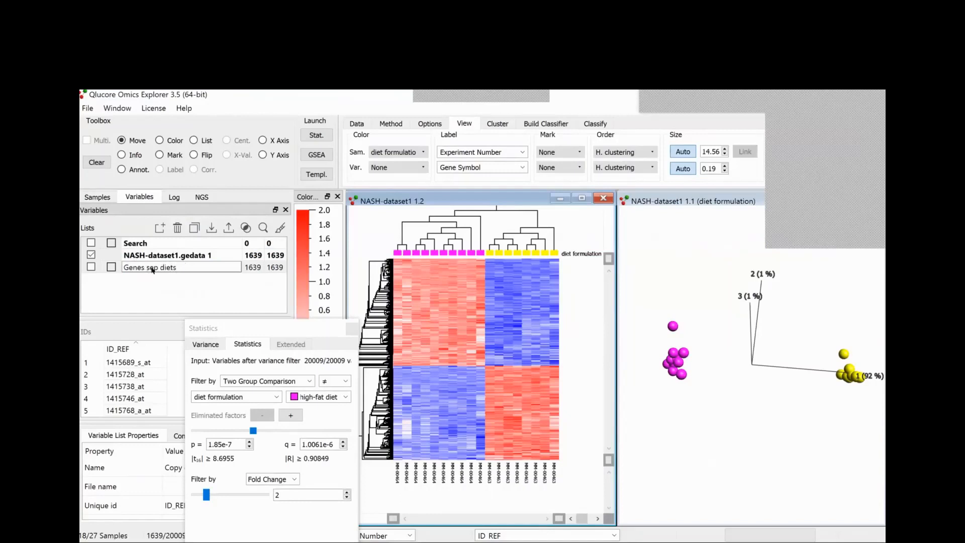
key("Return")
Add Gene Symbol and p-value columns to the ID table of the copied variable list
left_click(310, 343)
left_click_drag(256, 326, 384, 394)
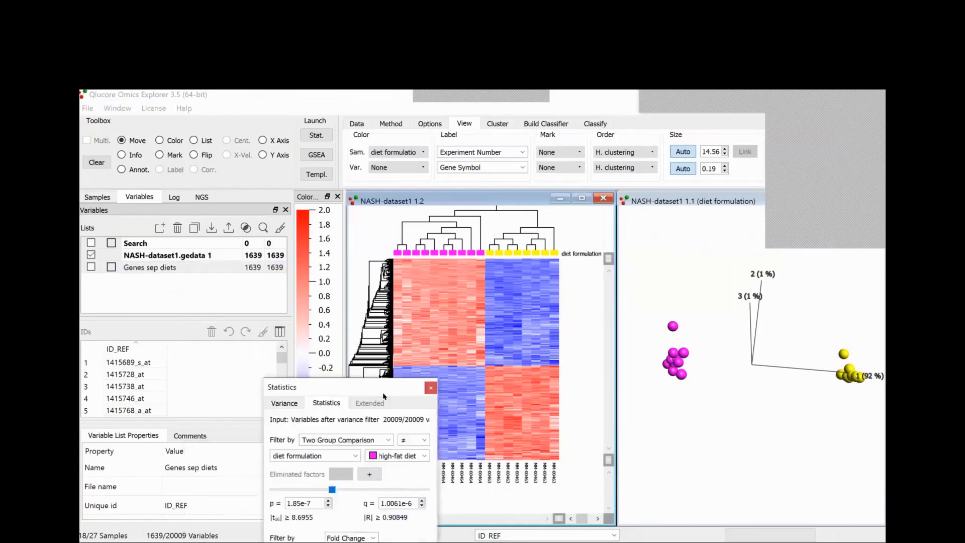
left_click(280, 332)
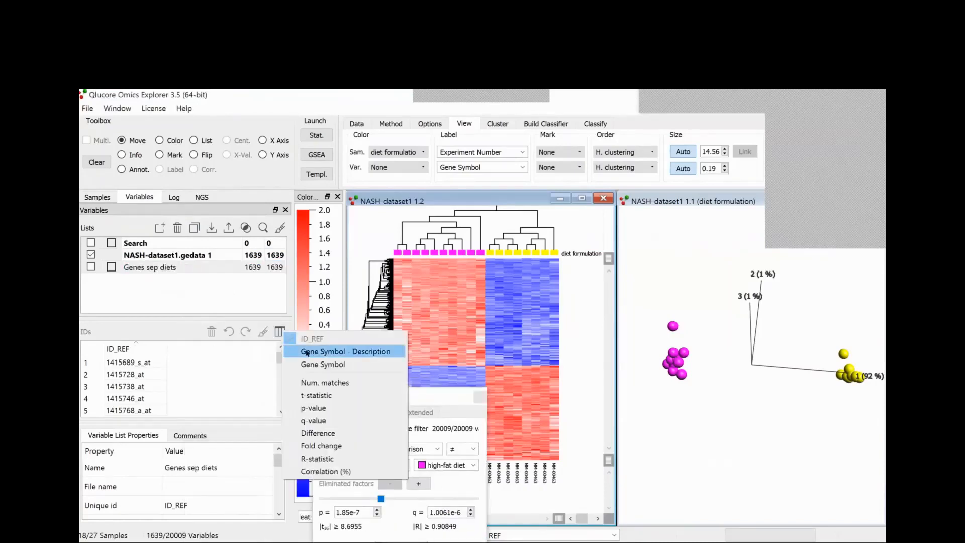
left_click(302, 364)
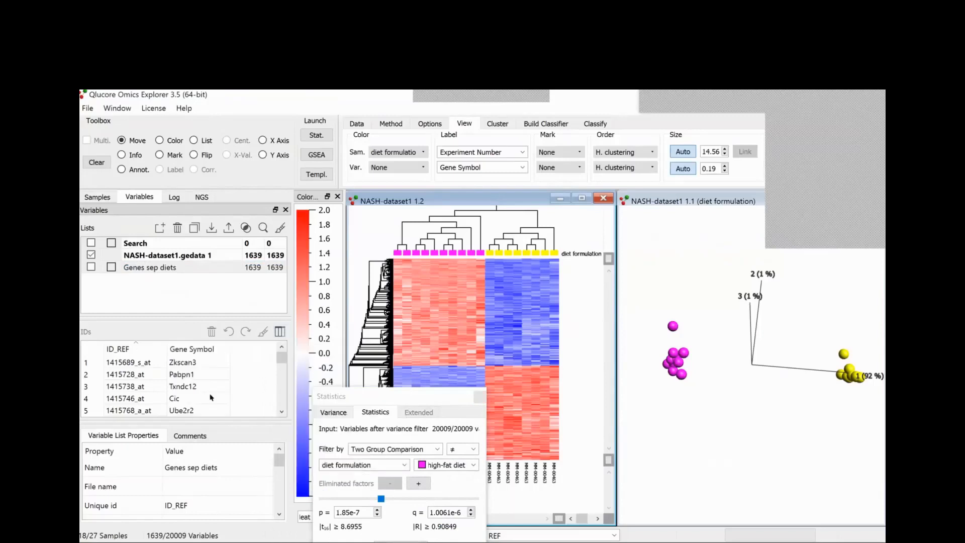
left_click(280, 332)
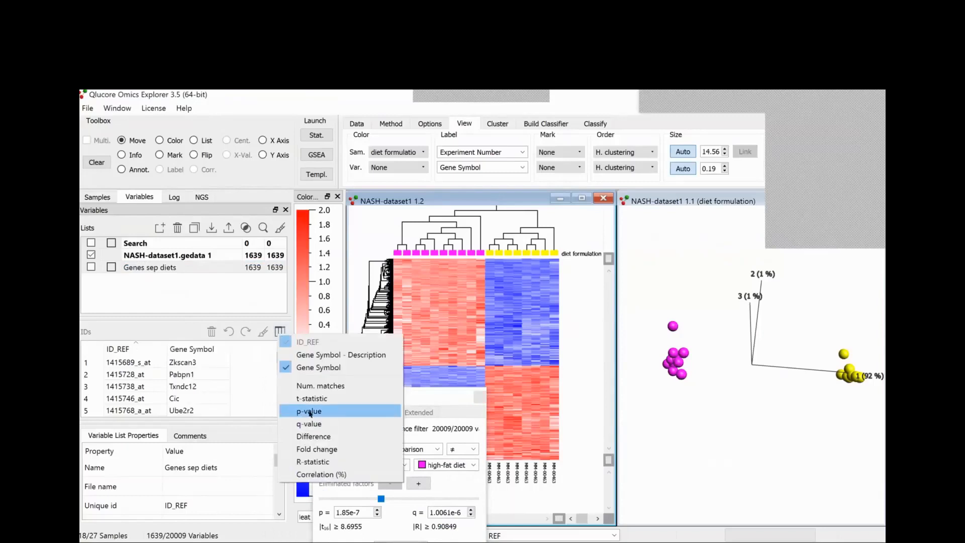
left_click(308, 411)
Add q-value and Fold change columns to the ID table and sort it by q-value
left_click(280, 332)
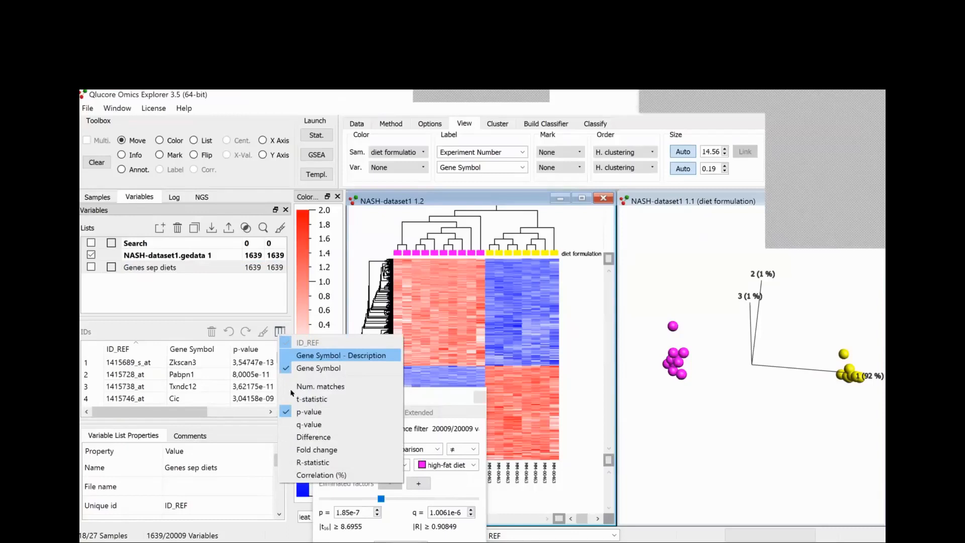
left_click(312, 424)
left_click_drag(174, 406, 265, 405)
left_click(281, 332)
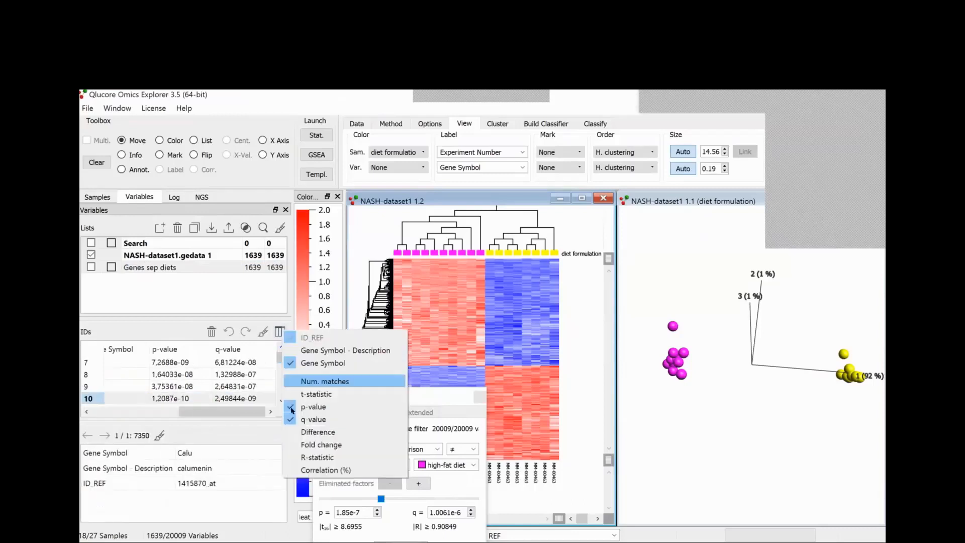
left_click(320, 444)
mouse_move(192, 415)
left_mouse_down()
mouse_move(242, 411)
mouse_move(175, 410)
left_mouse_up()
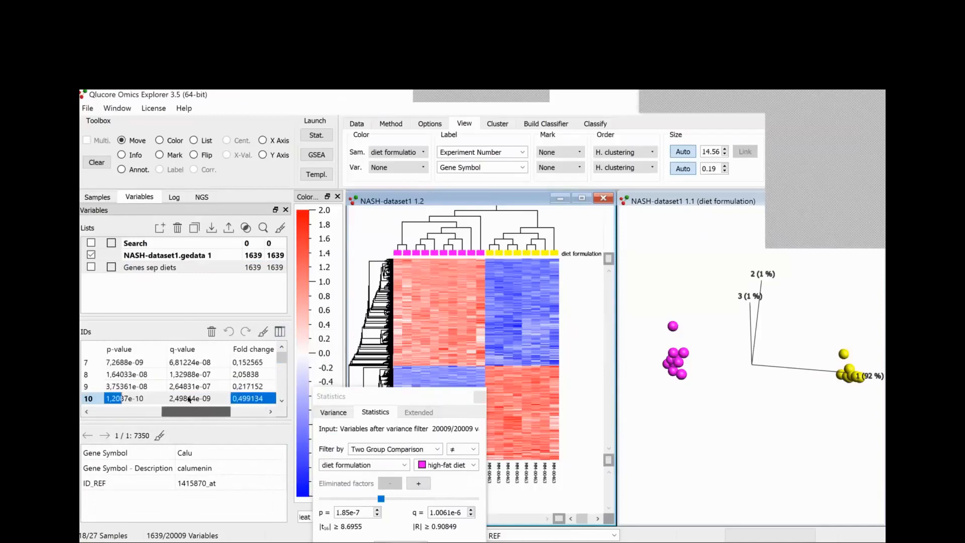
left_click(193, 351)
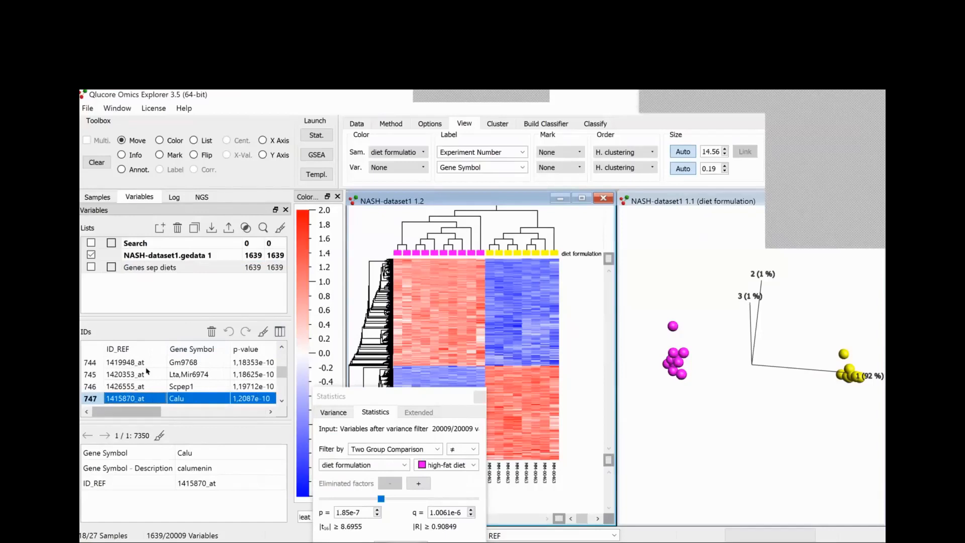
left_click_drag(154, 410, 131, 411)
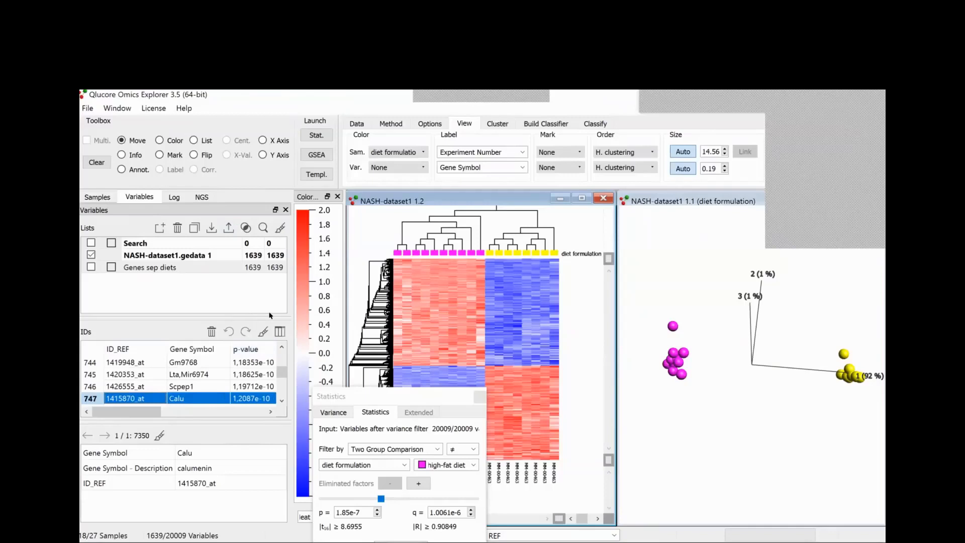
Create a new synchronized plot from the PCA plot, maximize it and show it as a sample box plot
right_click(653, 305)
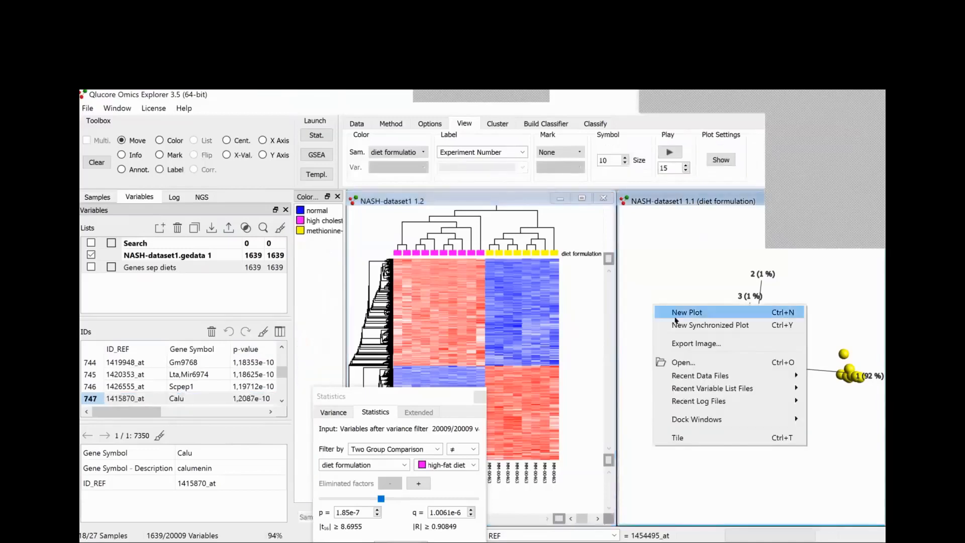
left_click(676, 322)
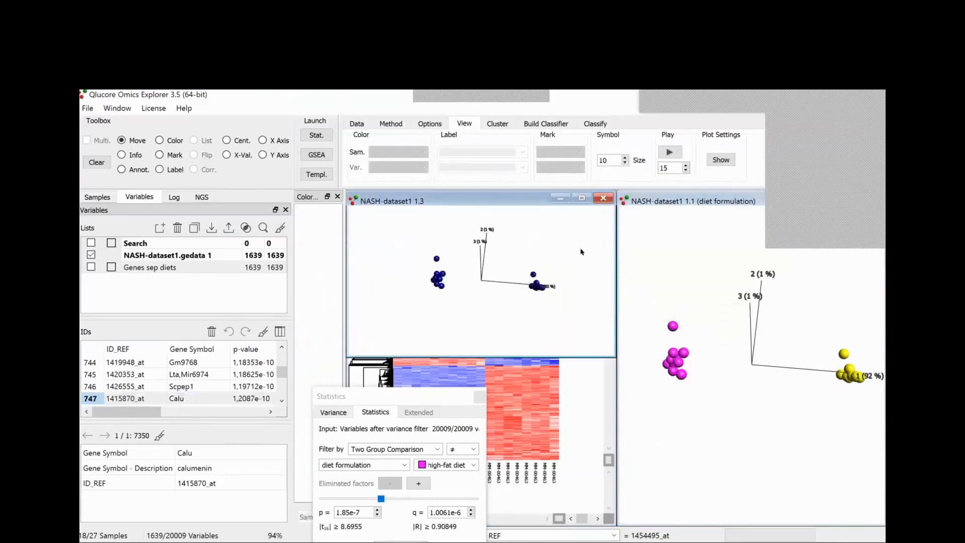
left_click(582, 198)
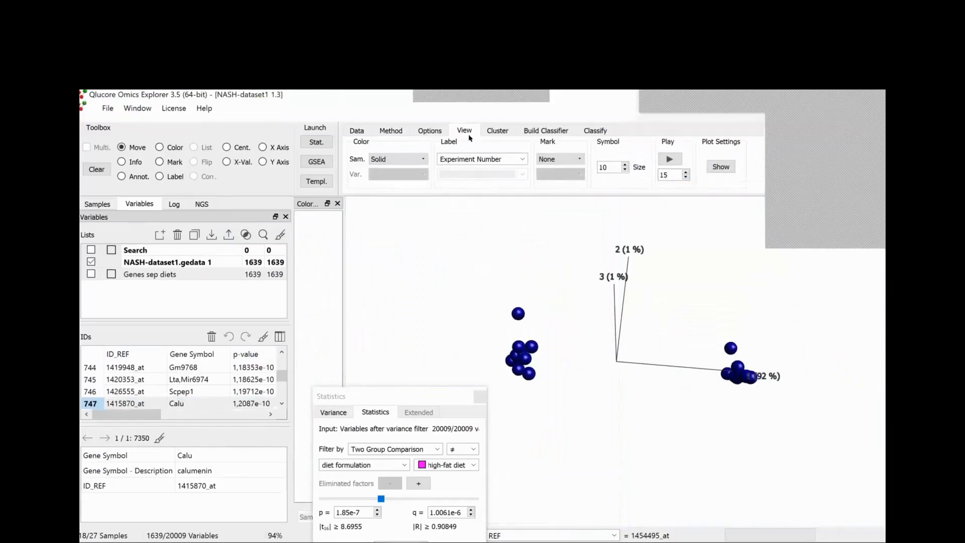
left_click(403, 135)
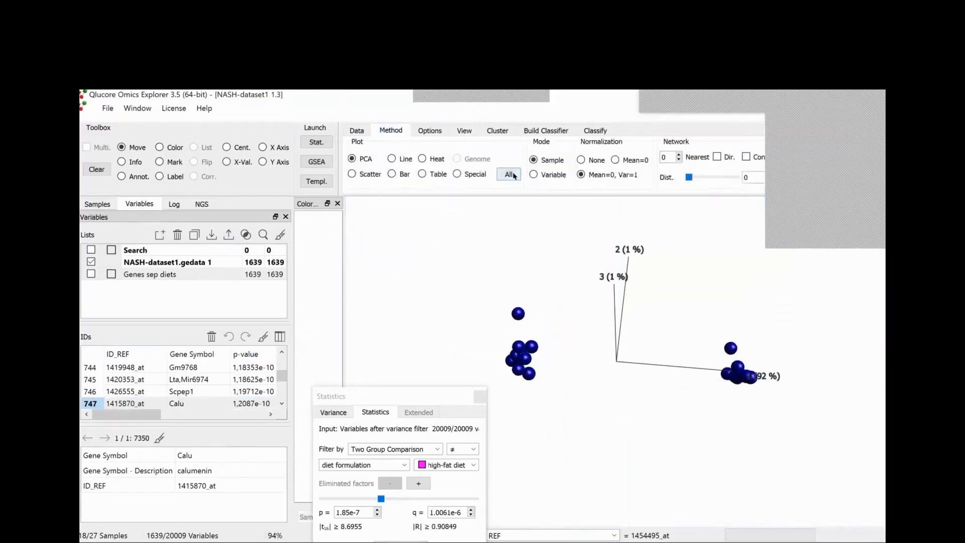
left_click(513, 175)
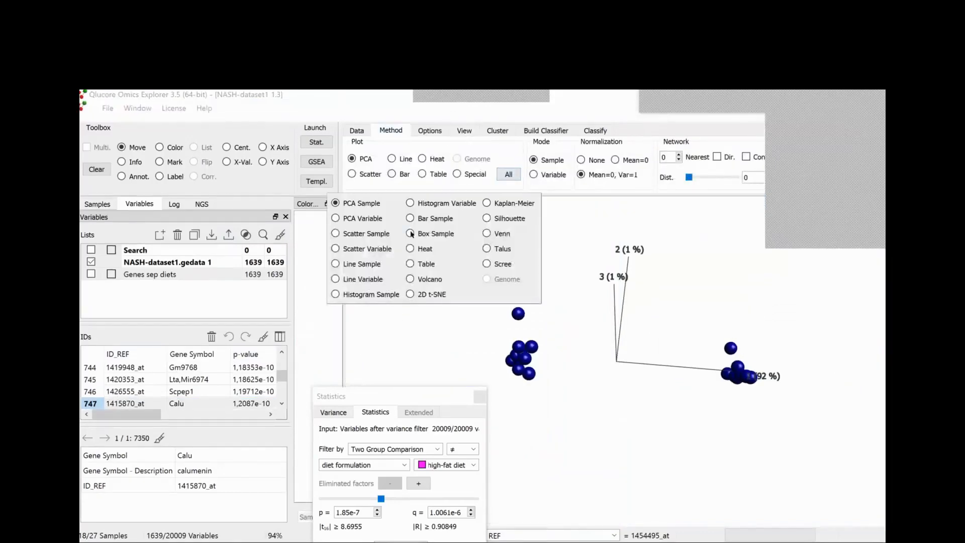
left_click(411, 234)
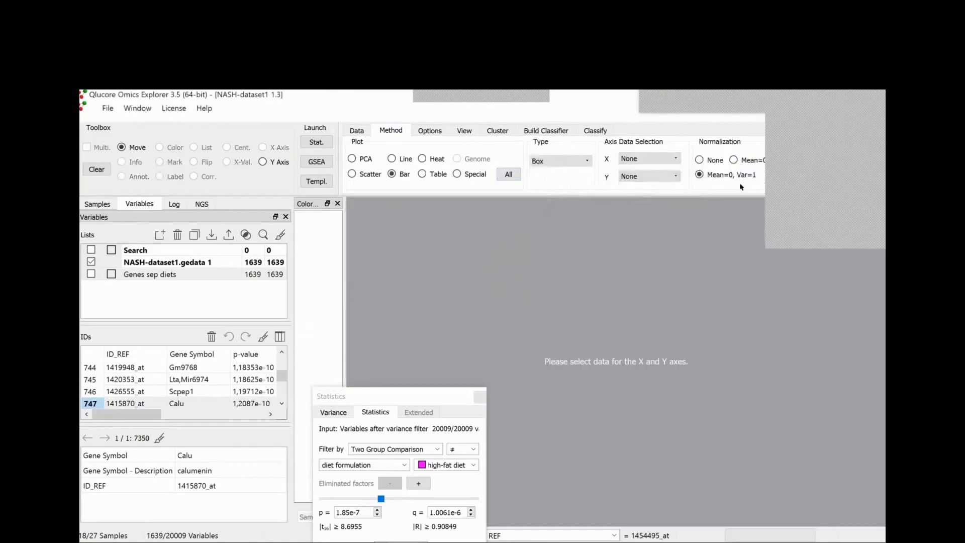
Set the box plot's X axis to diet formulation and its Y axis to variables selected by the Y Axis tool
left_click(676, 158)
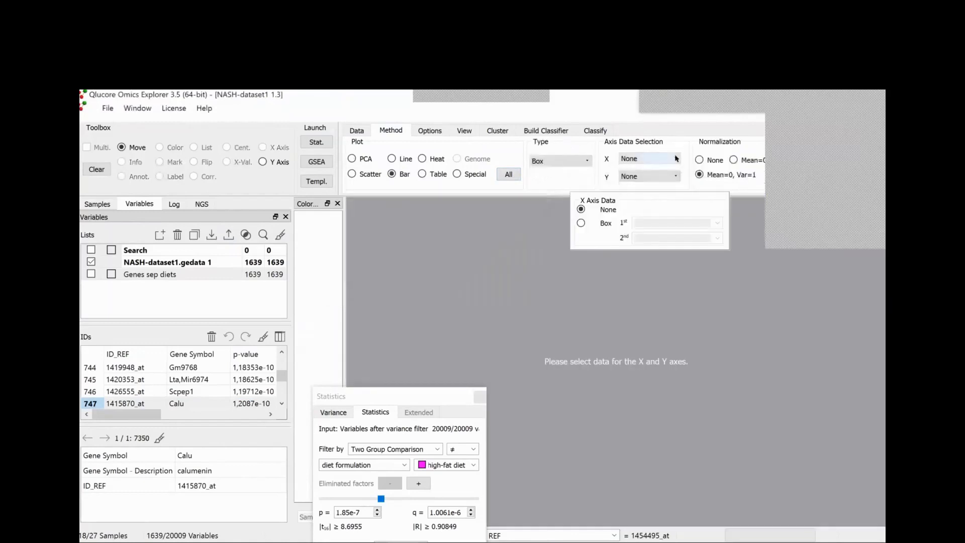
left_click(581, 223)
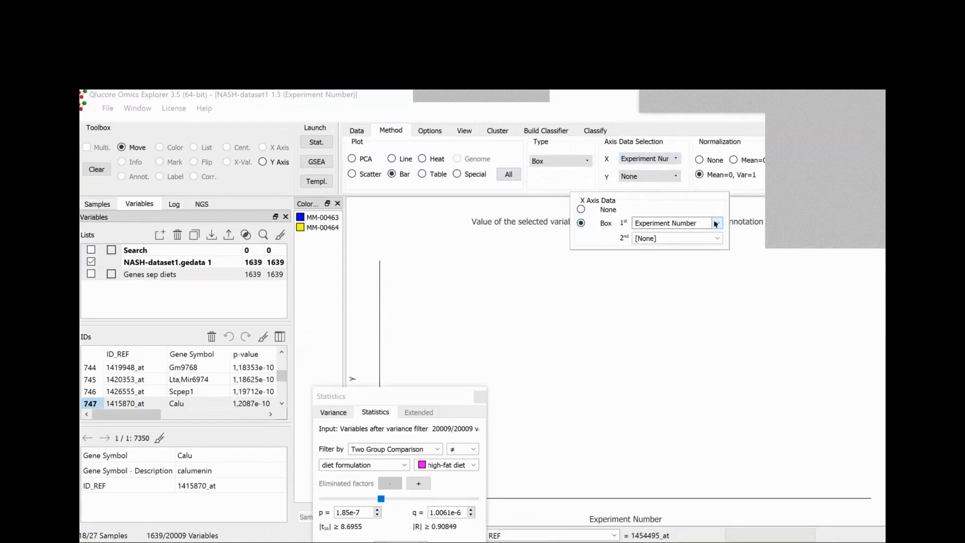
left_click(717, 224)
left_click(678, 385)
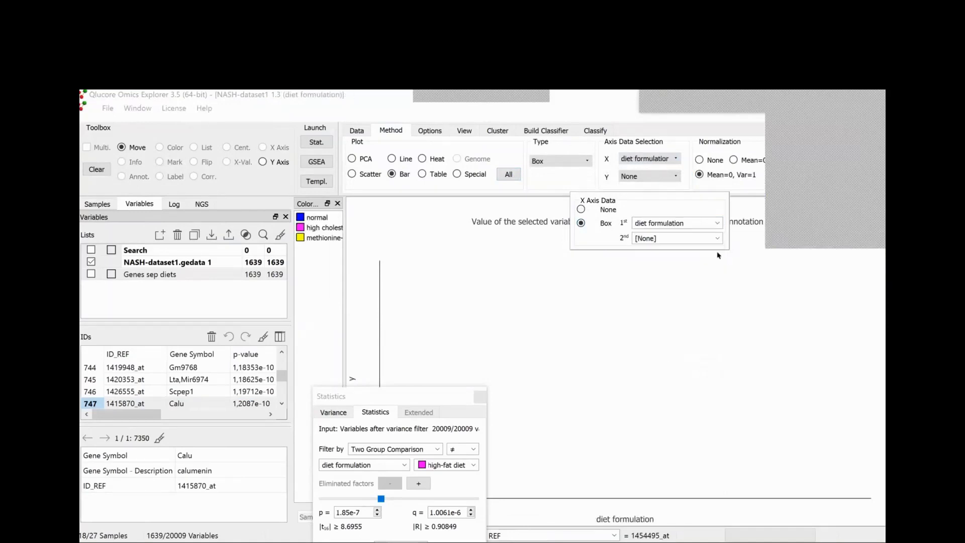
left_click(649, 176)
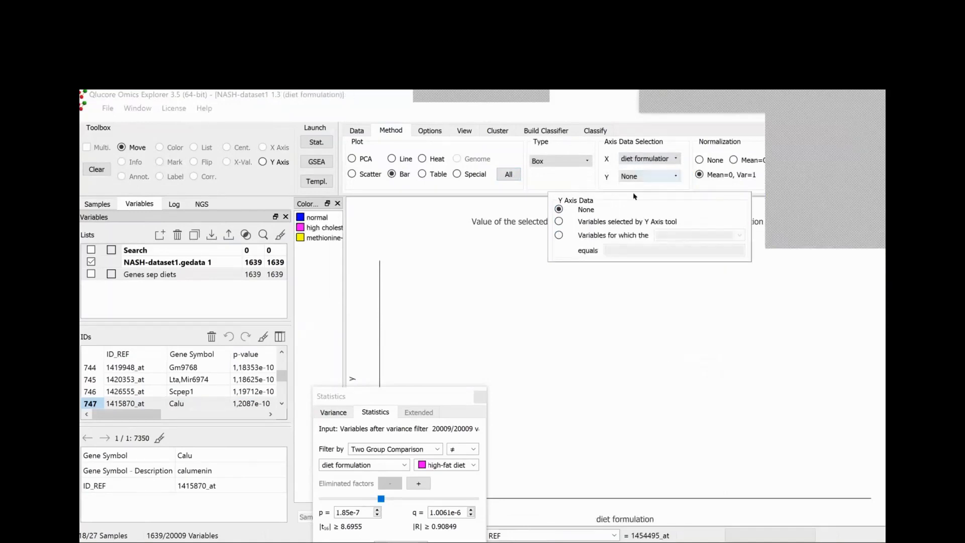
left_click(560, 222)
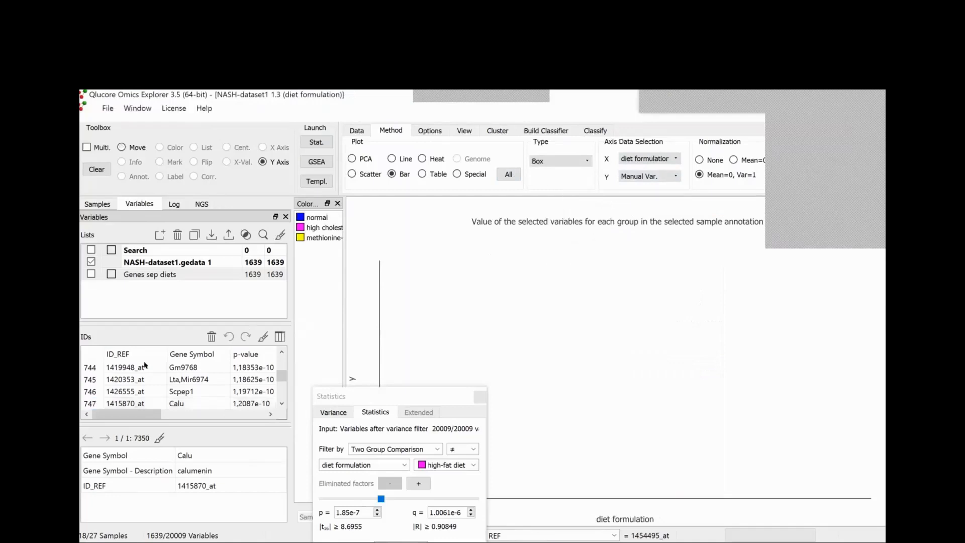
Plot the first four variables of the sorted ID table, from Lrrc61 to Gm12345,Usf1, as box plots
left_click_drag(281, 376, 285, 323)
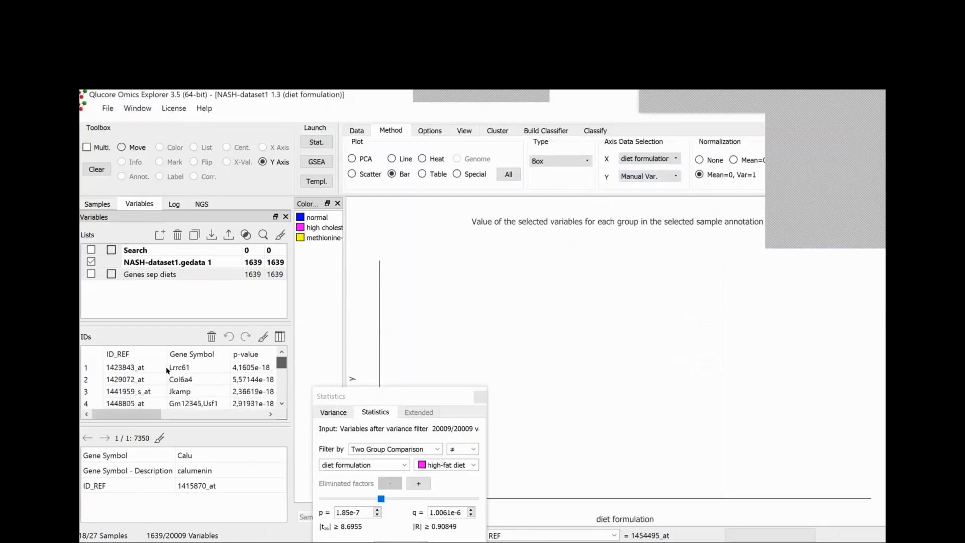
left_click(145, 371)
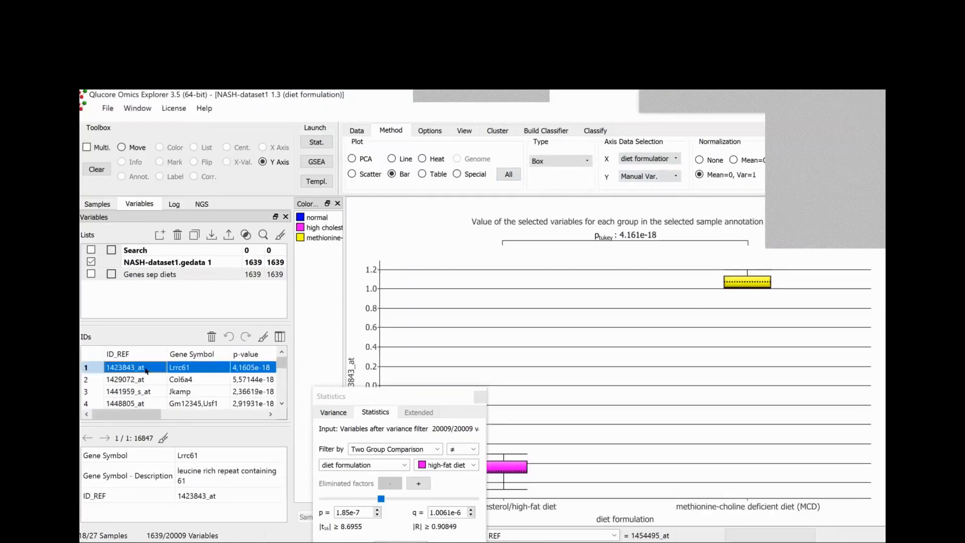
key("shift+Down")
key("shift+Down")
key("shift+Down")
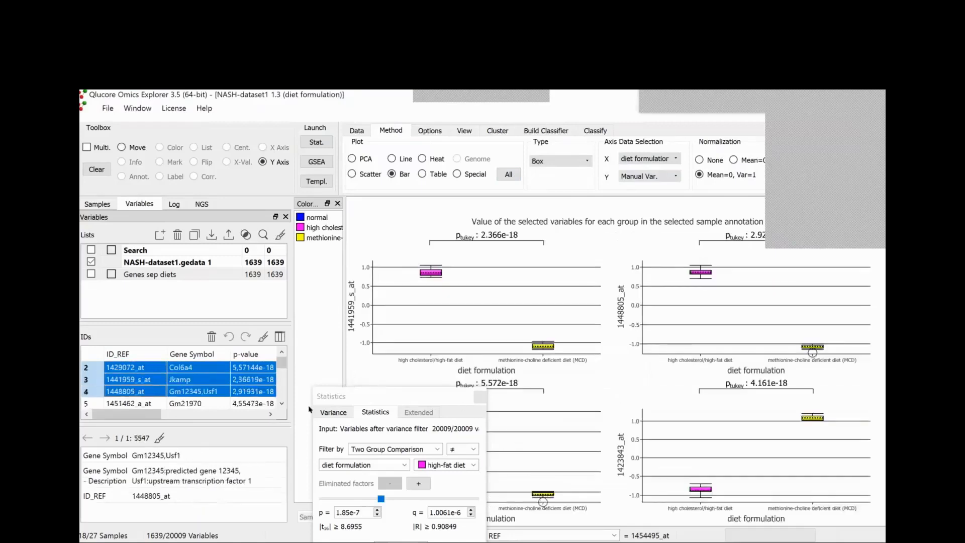
Set the default Y axis title of the box plots to Gene Symbol
left_click_drag(382, 396, 232, 408)
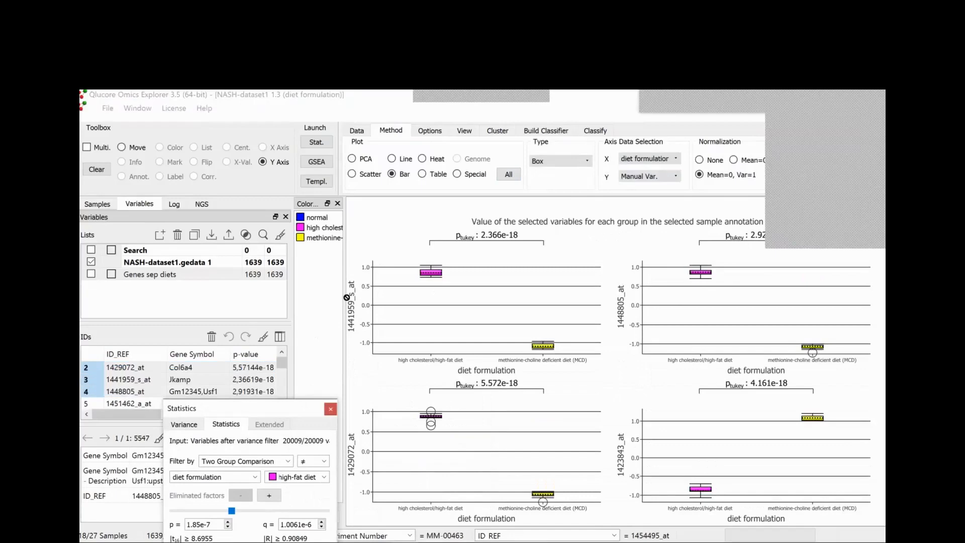
left_click(346, 298)
left_click(282, 242)
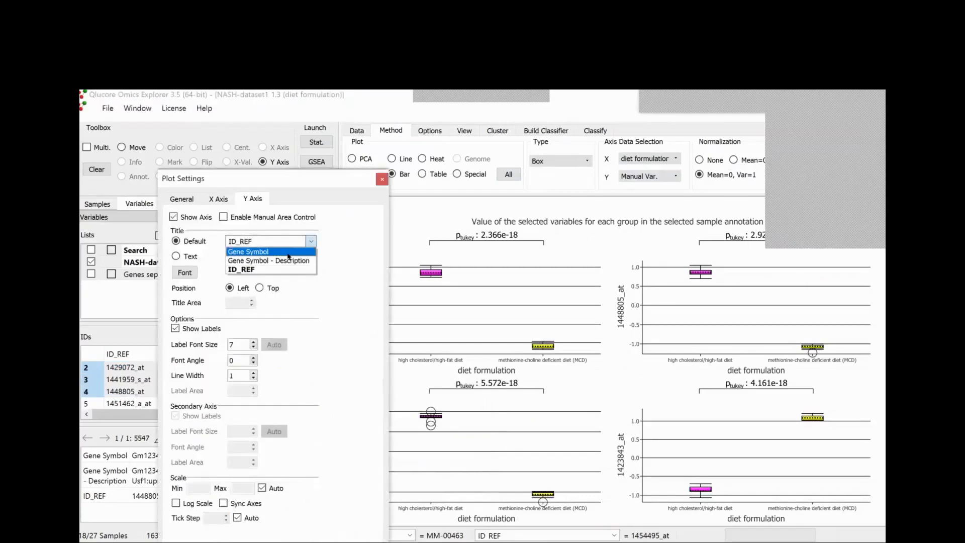
left_click(289, 252)
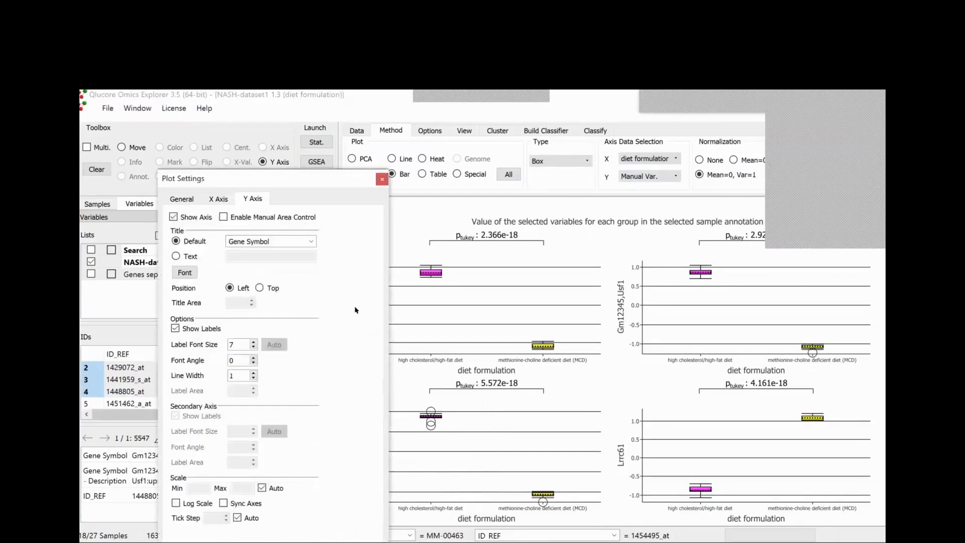
left_click(382, 180)
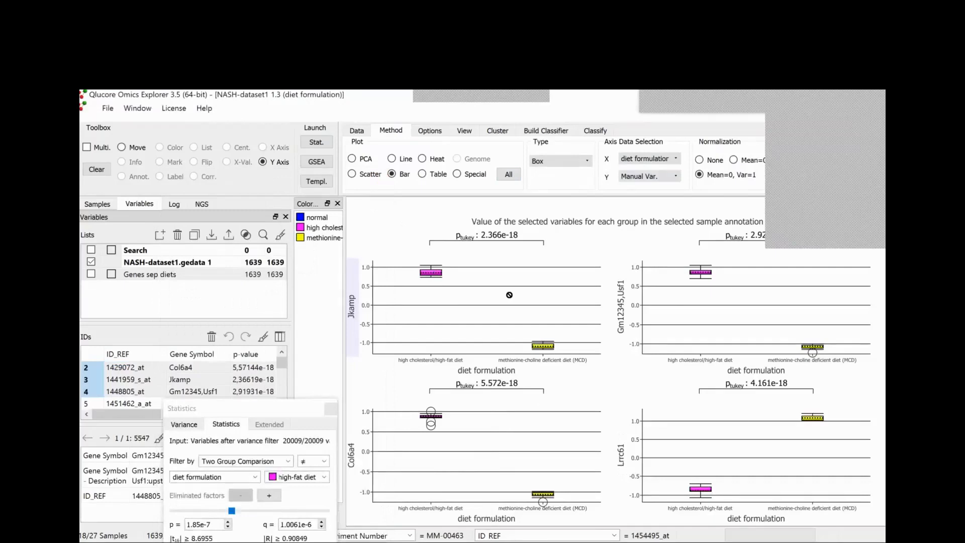
Plot only Col6a4 as a box plot, overlaid with its samples and the Student and Holm-Bonferroni significance values
mouse_move(431, 272)
mouse_move(810, 411)
left_click(197, 368)
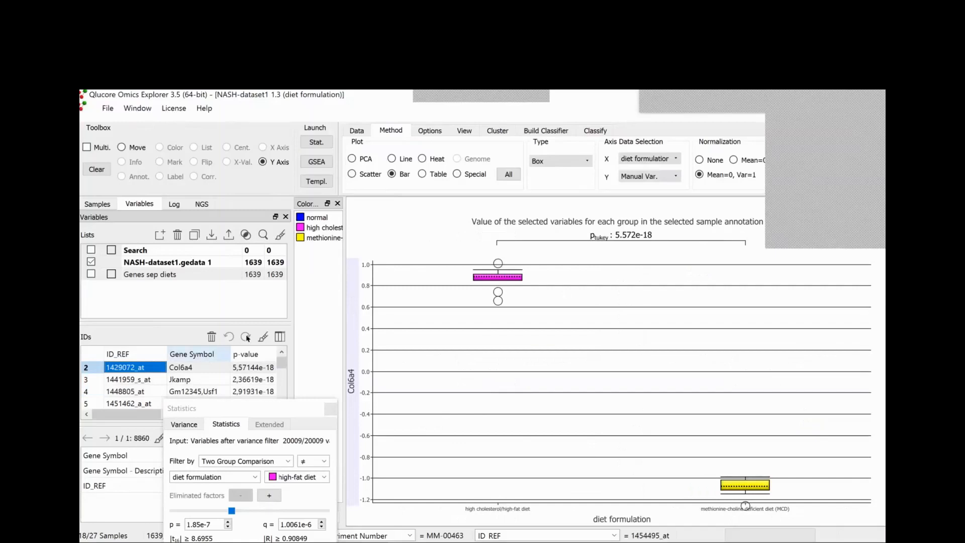
left_click(429, 131)
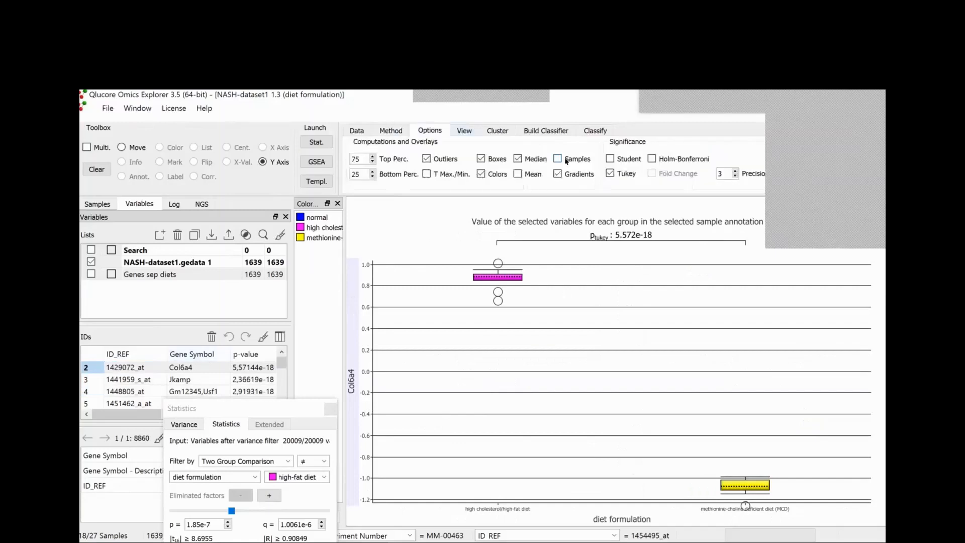
left_click(558, 159)
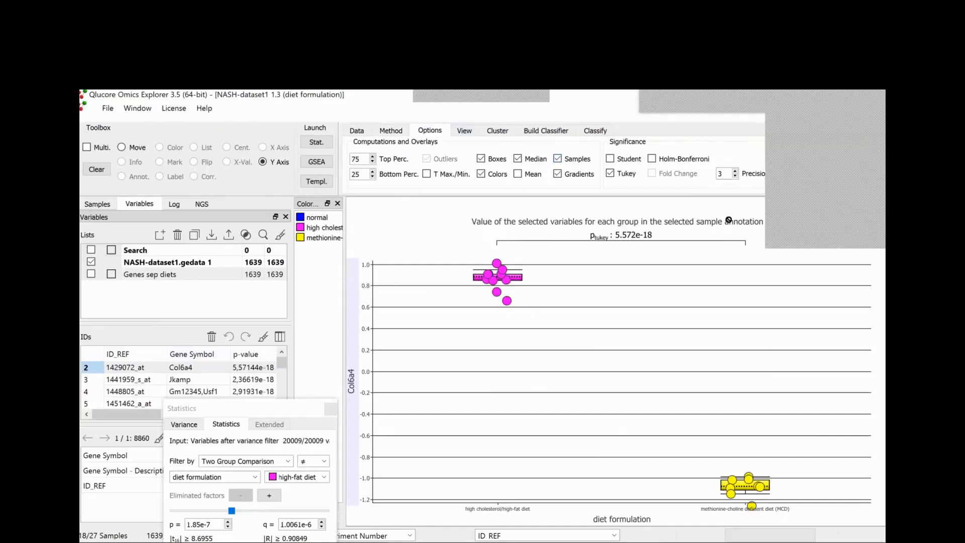
left_click(609, 159)
left_click(652, 158)
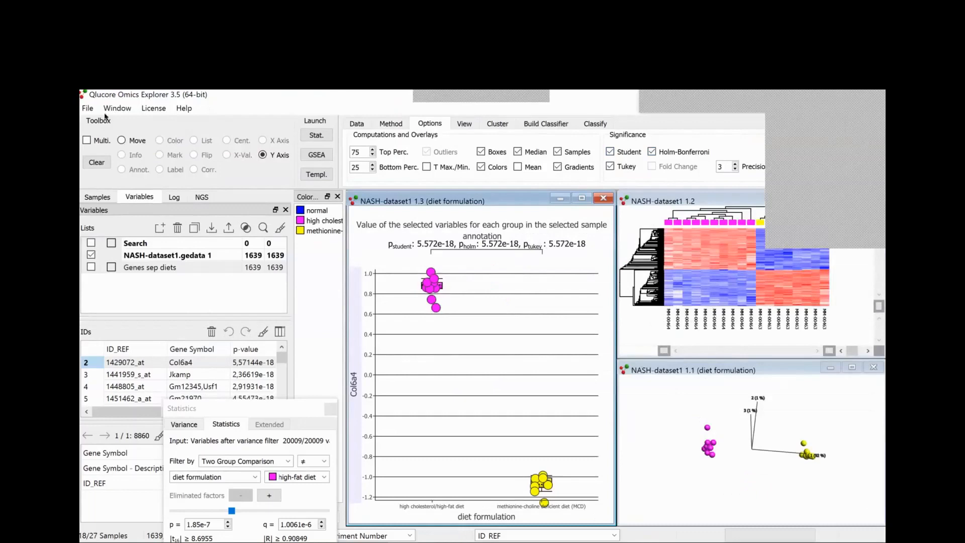
Open the image export for the box plot
left_click(84, 107)
mouse_move(117, 284)
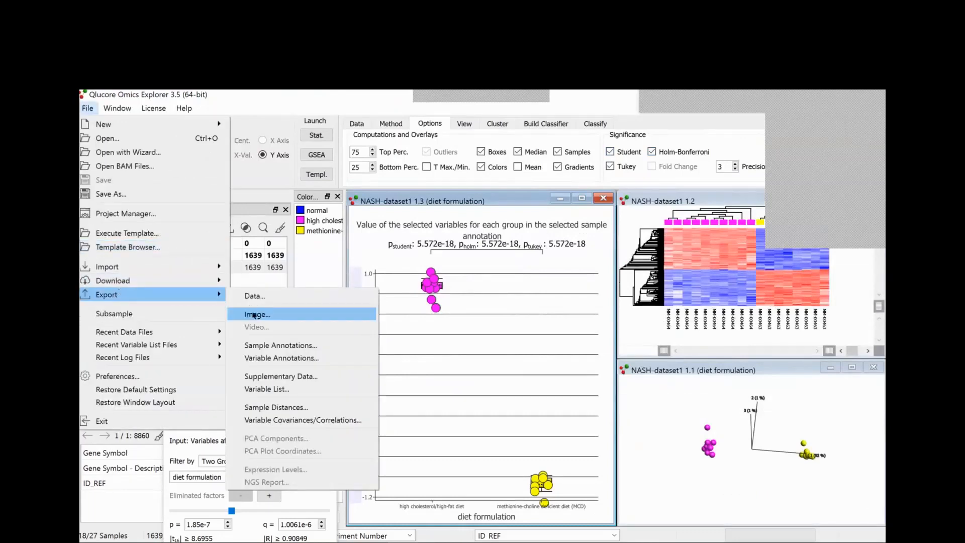
left_click(254, 314)
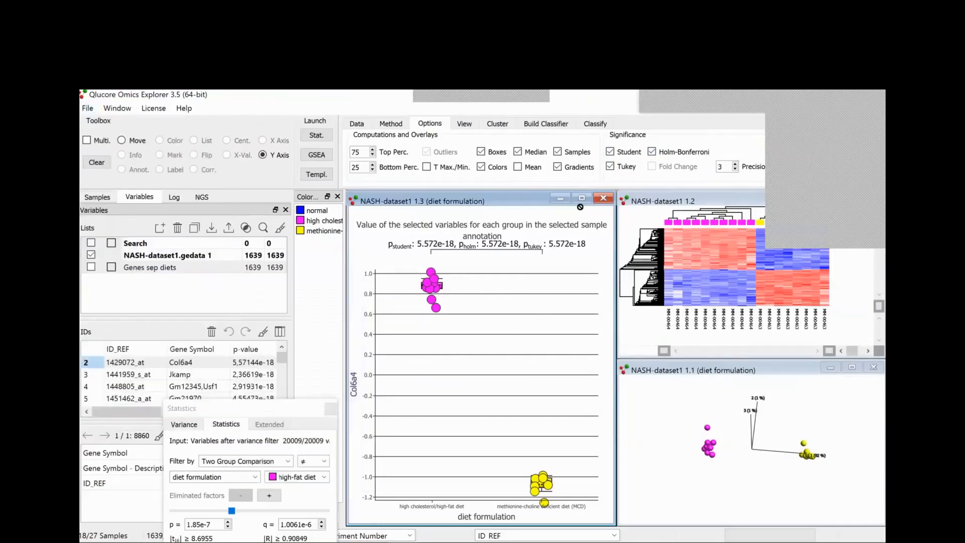
Close the box plot and maximize the PCA plot of the dataset
left_click(603, 198)
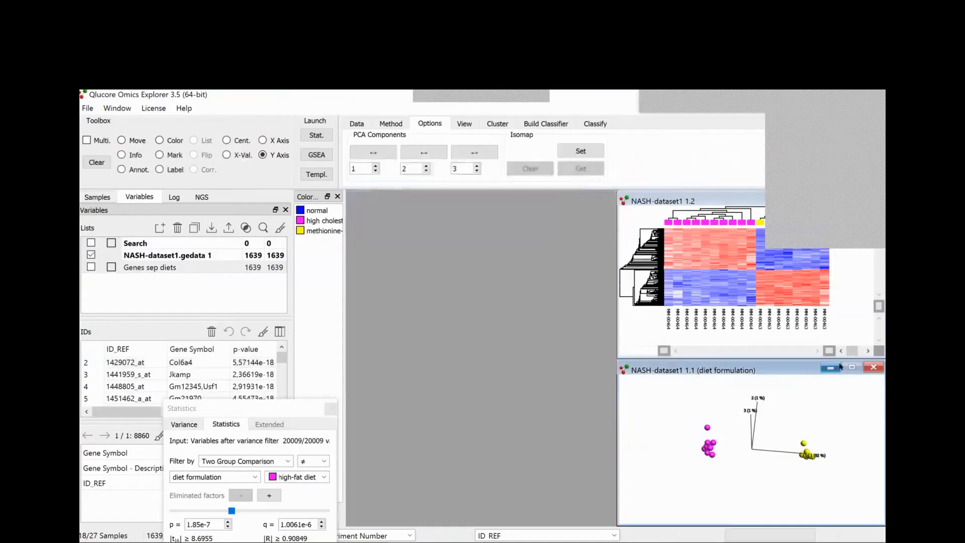
left_click(846, 365)
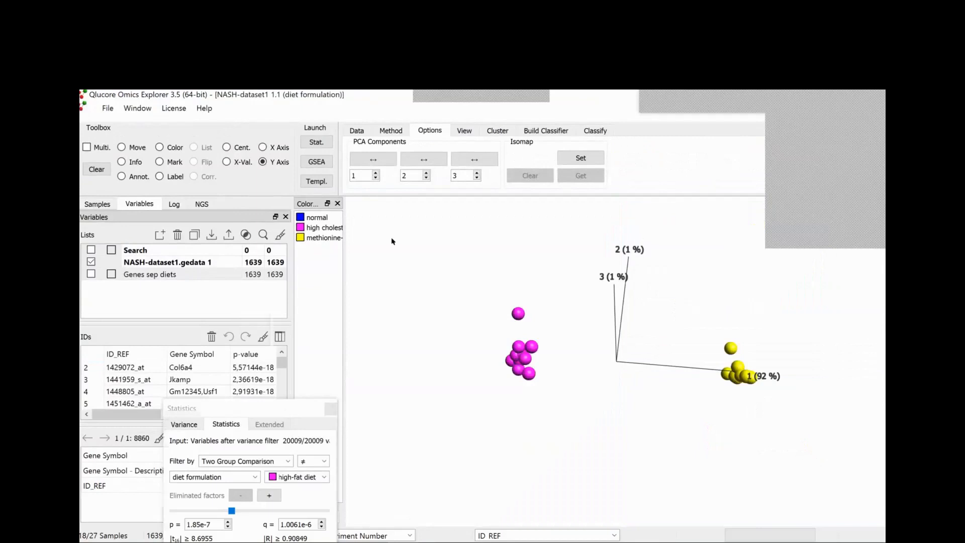
Reset the statistics filter to p = 1 and fold change 1, and include the normal diet samples
left_click_drag(339, 340, 233, 340)
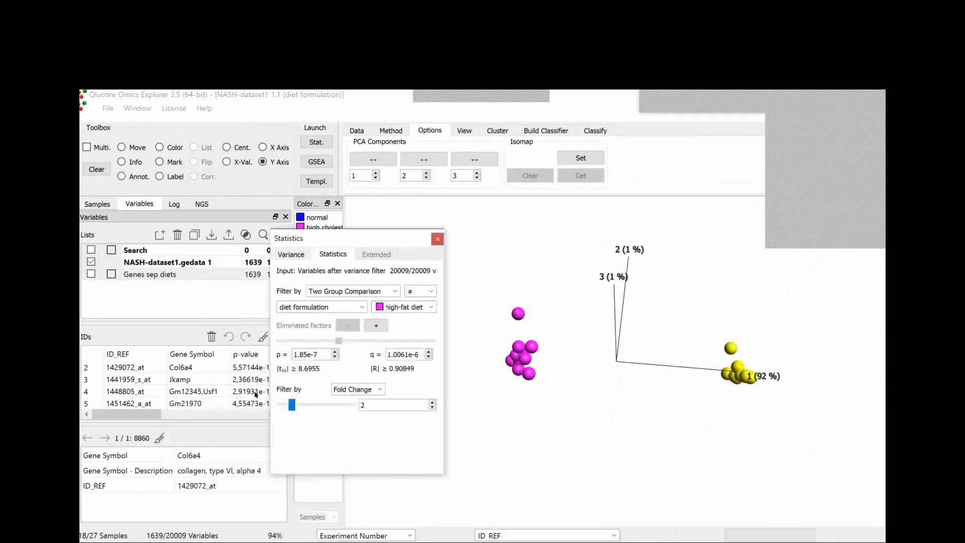
left_click_drag(292, 404, 259, 401)
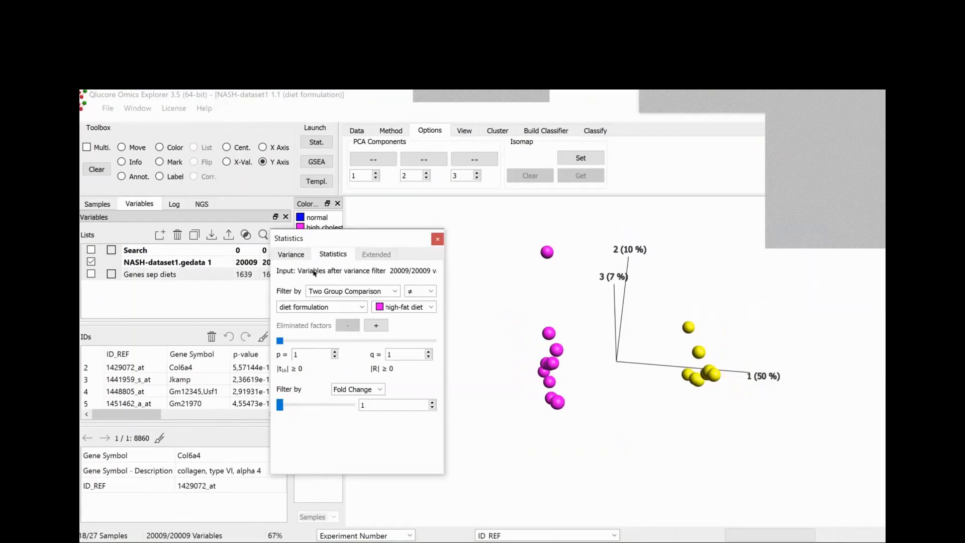
left_click_drag(364, 238, 371, 275)
left_click(98, 204)
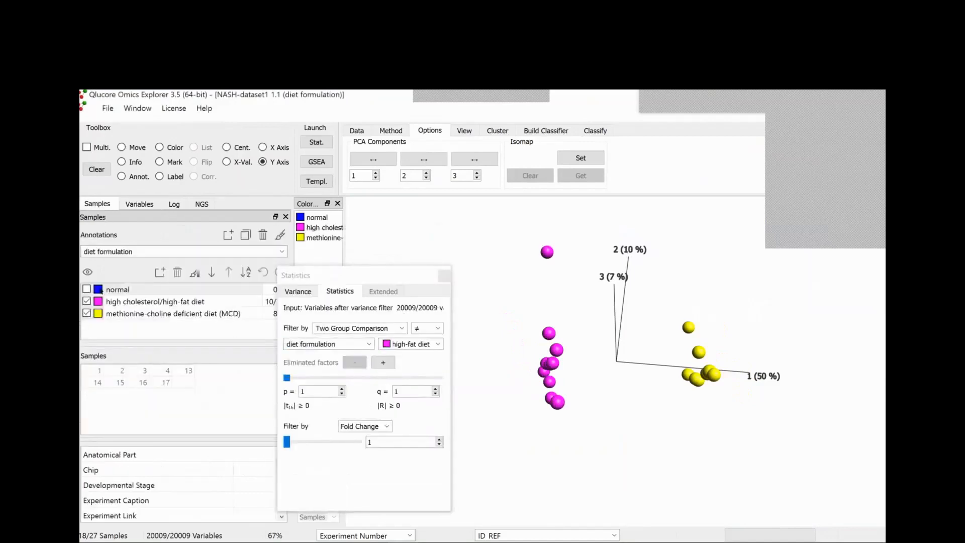
left_click(88, 290)
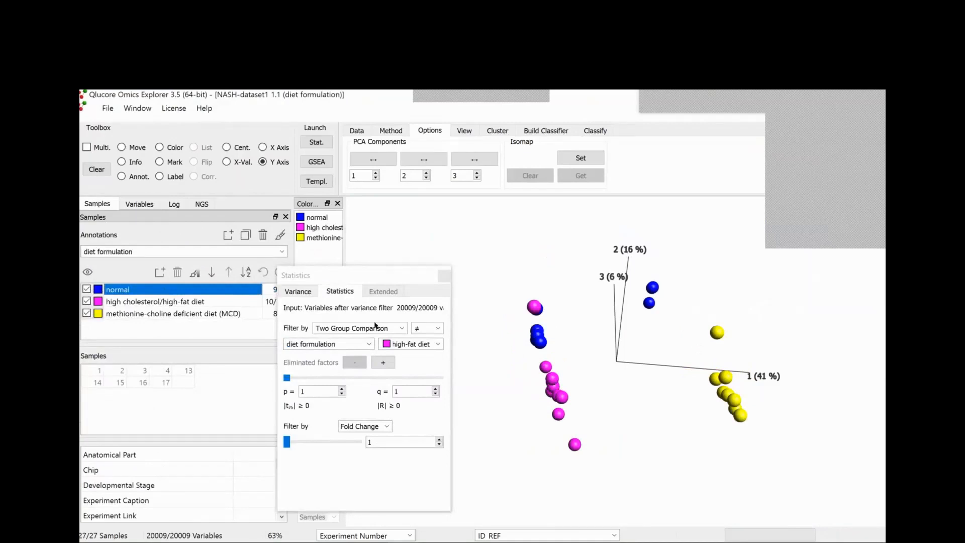
Color the samples in the PCA plot by the Stimulus1 annotation
left_click_drag(330, 275, 342, 400)
left_click(279, 251)
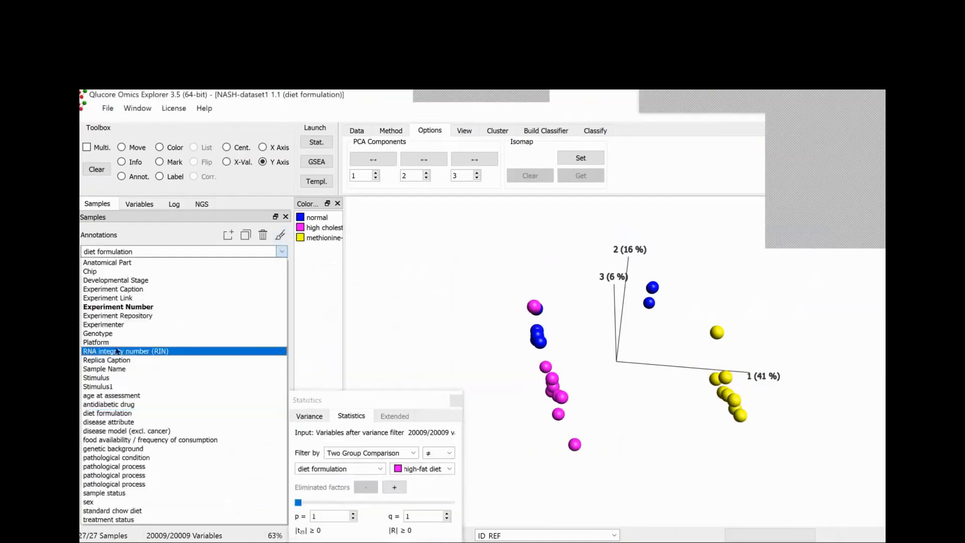
left_click(98, 387)
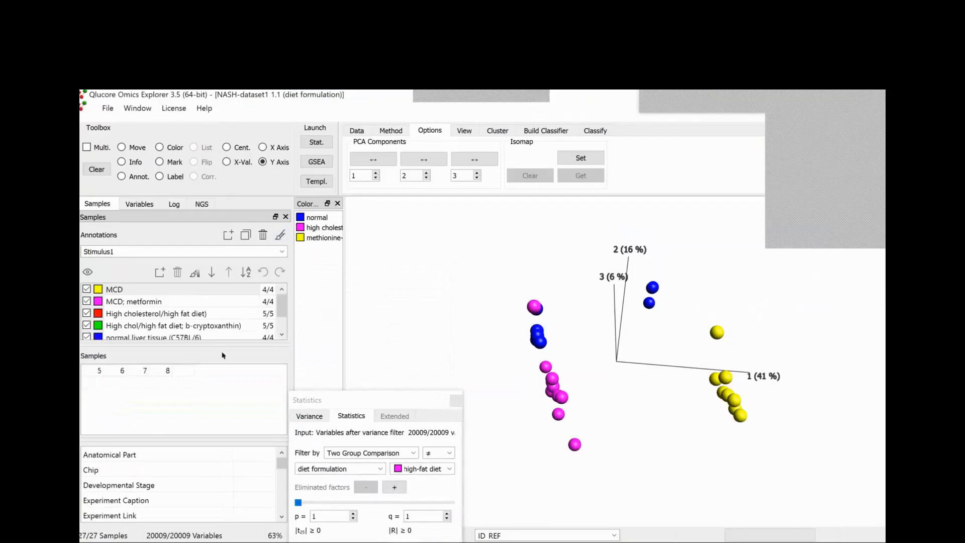
left_click(280, 235)
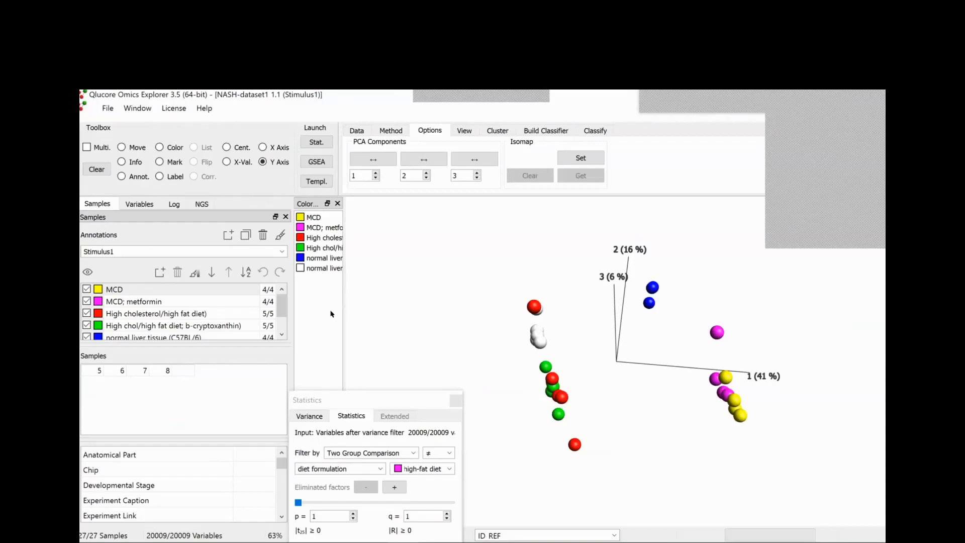
Exclude both high cholesterol/high fat diet groups and the normal liver tissue (C57BL/6J) group from the samples
left_click(87, 313)
left_click(87, 324)
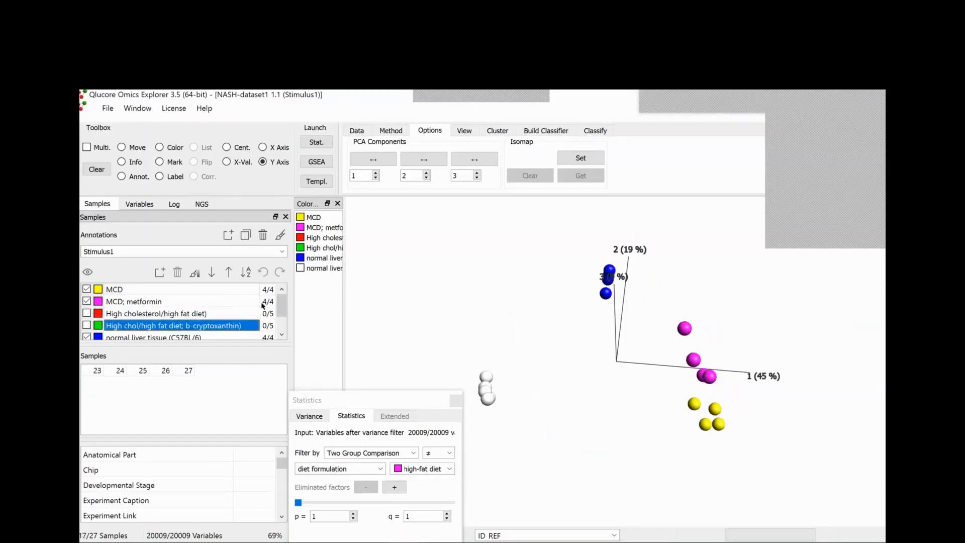
left_click_drag(282, 307, 281, 328)
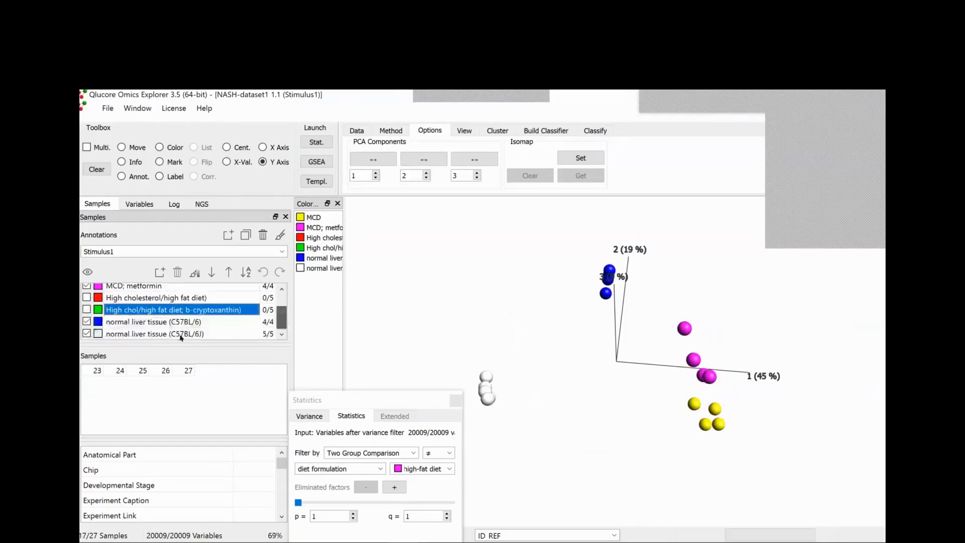
left_click(88, 334)
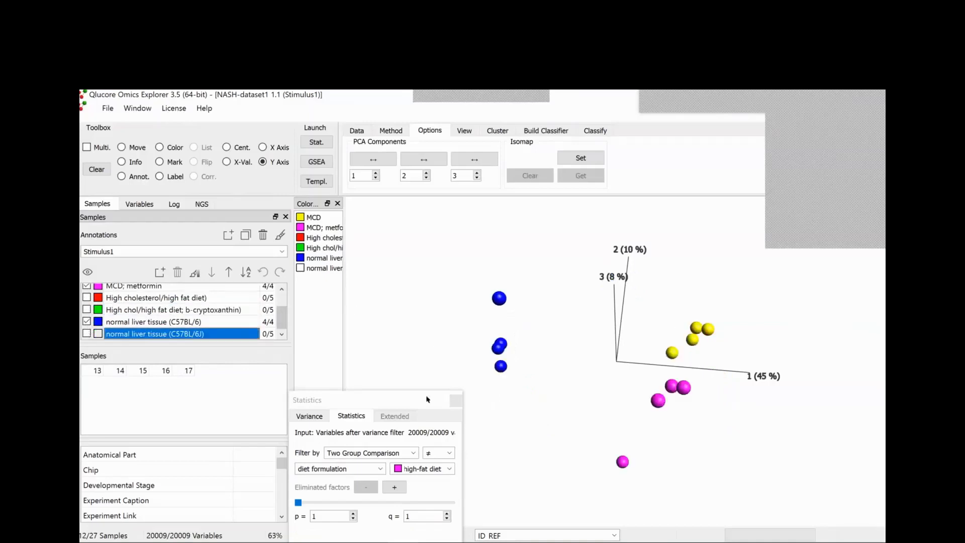
Set the statistics filter to a Multi Group Comparison on Stimulus1
left_click_drag(426, 397, 425, 246)
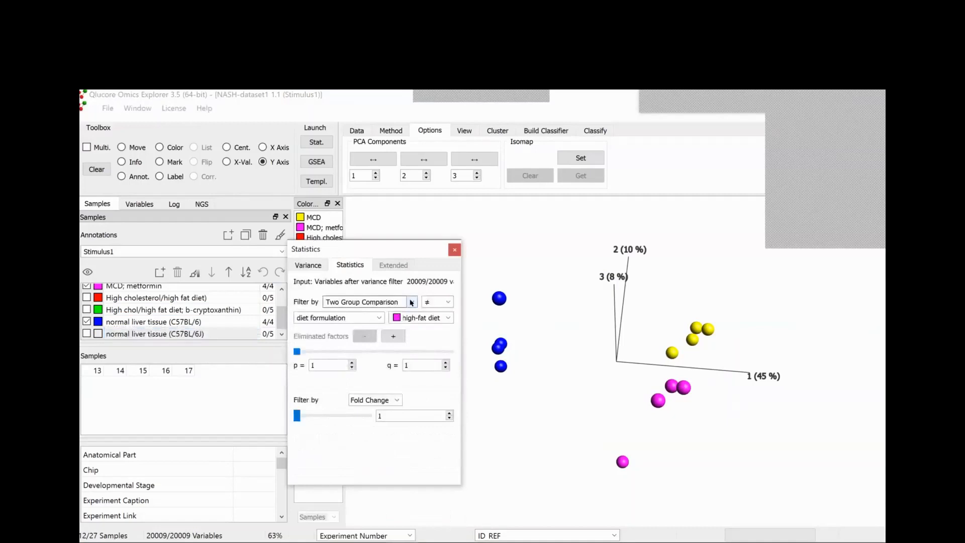
left_click(406, 302)
left_click(396, 322)
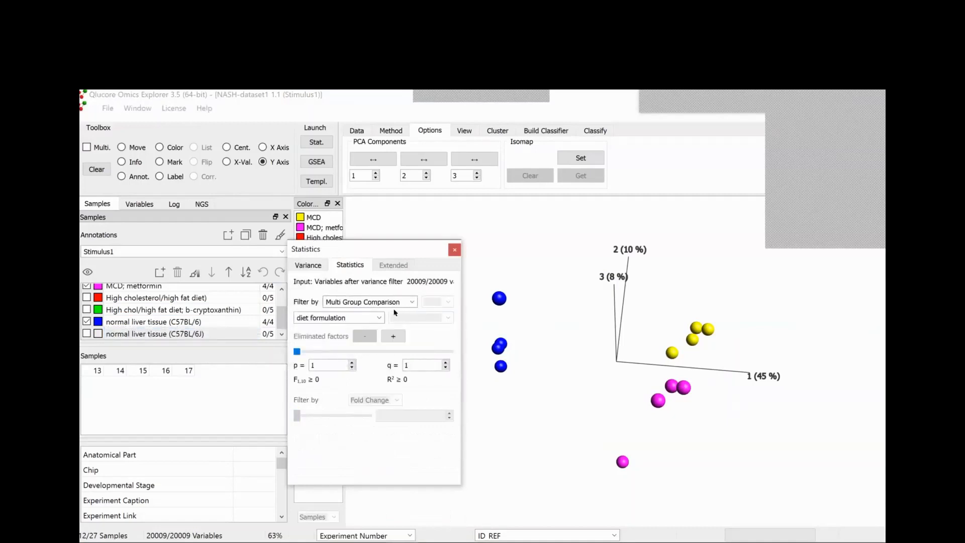
left_click(383, 317)
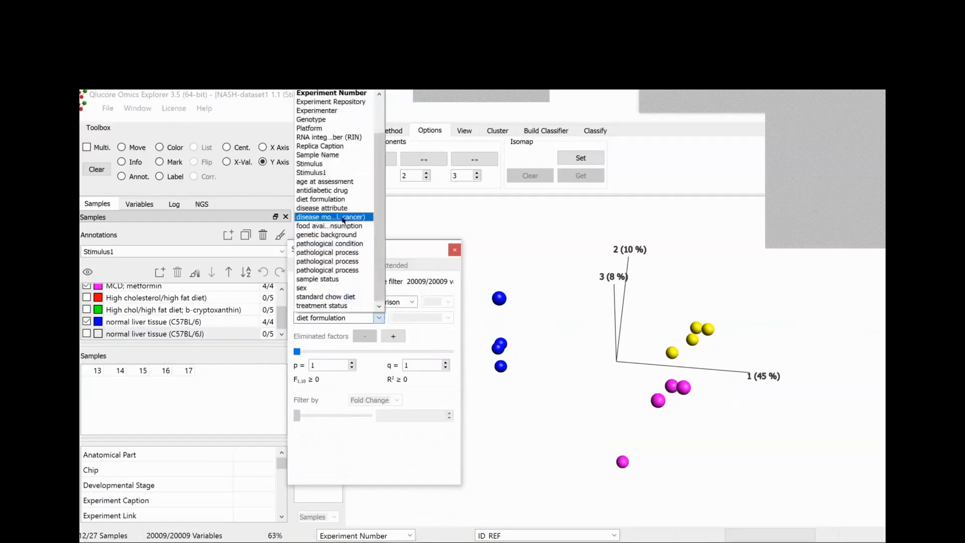
left_click(344, 173)
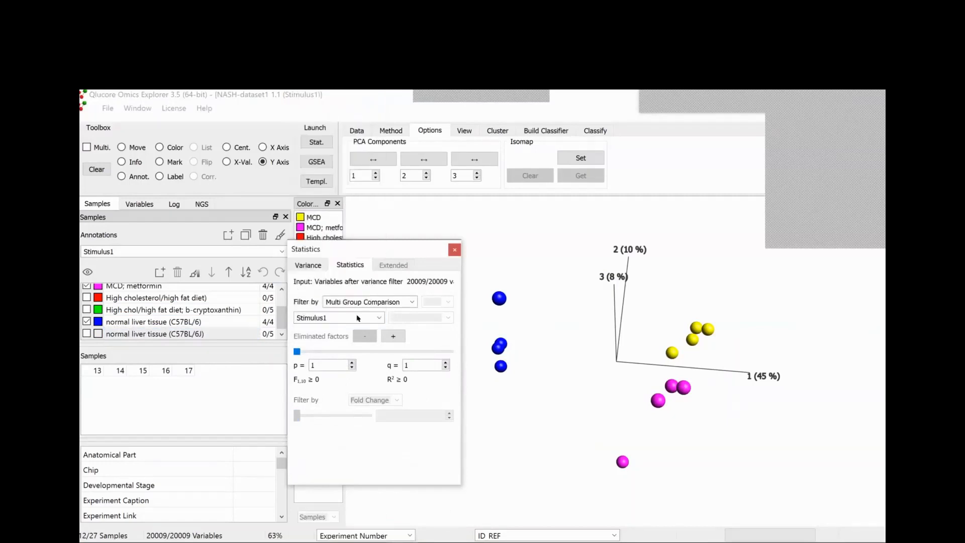
Tighten the multi-group filter's p-value cutoff to 1.74e-5, watching how the groups separate in the PCA plot
left_click(305, 352)
left_click_drag(307, 353, 341, 352)
left_click(359, 353)
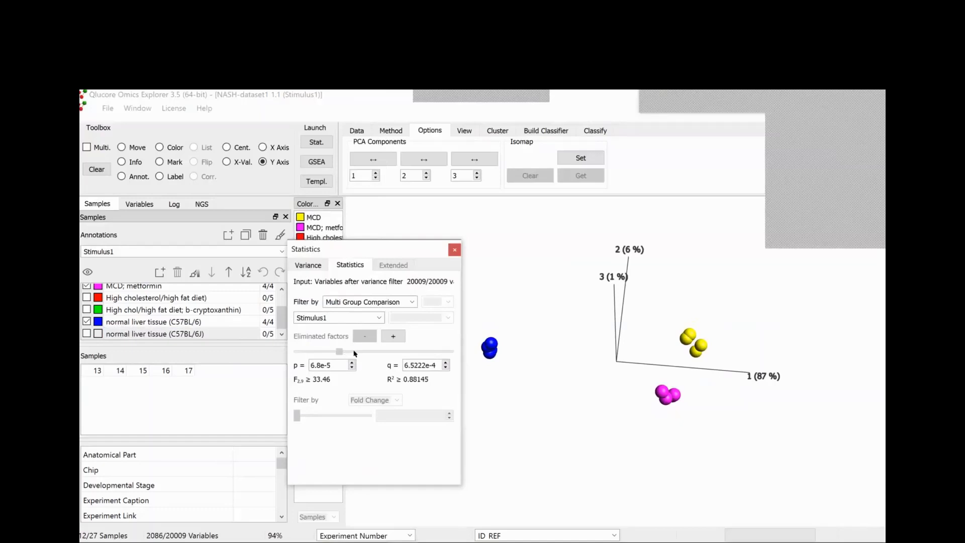
left_click_drag(356, 352, 350, 352)
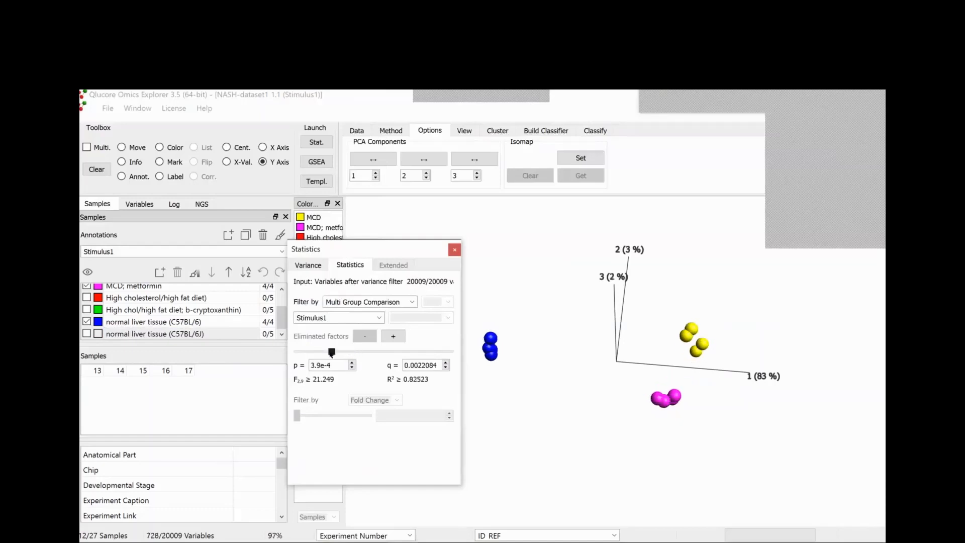
left_click(332, 355)
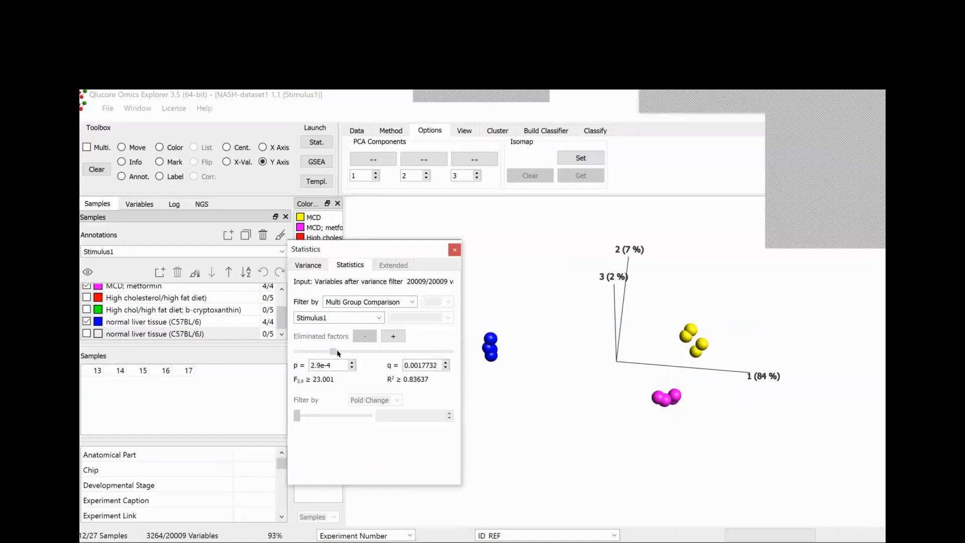
left_click_drag(336, 353, 343, 354)
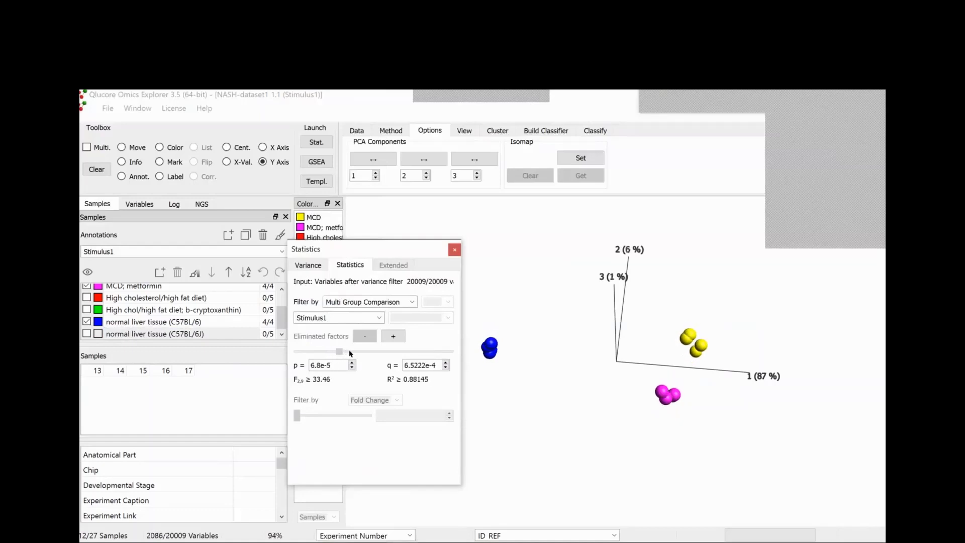
left_click(350, 352)
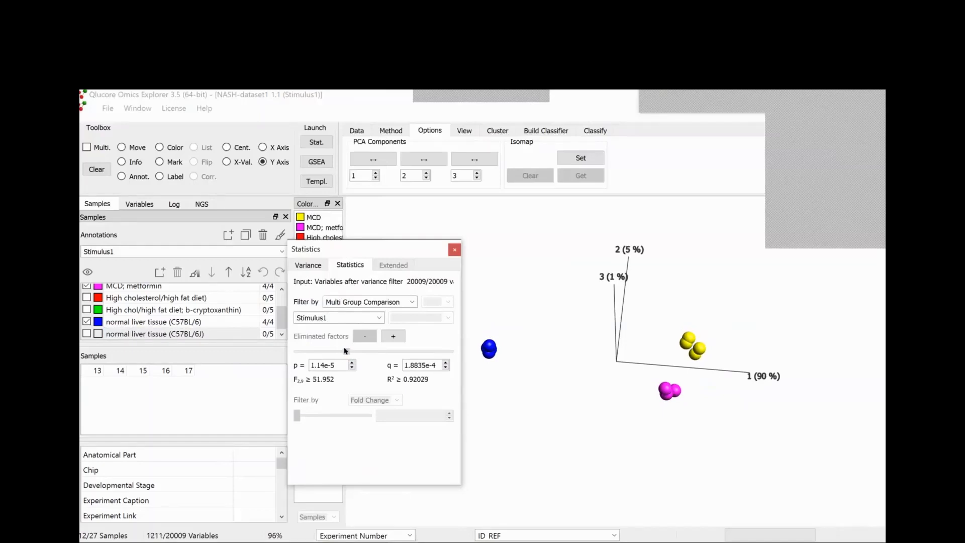
left_click_drag(345, 350, 344, 351)
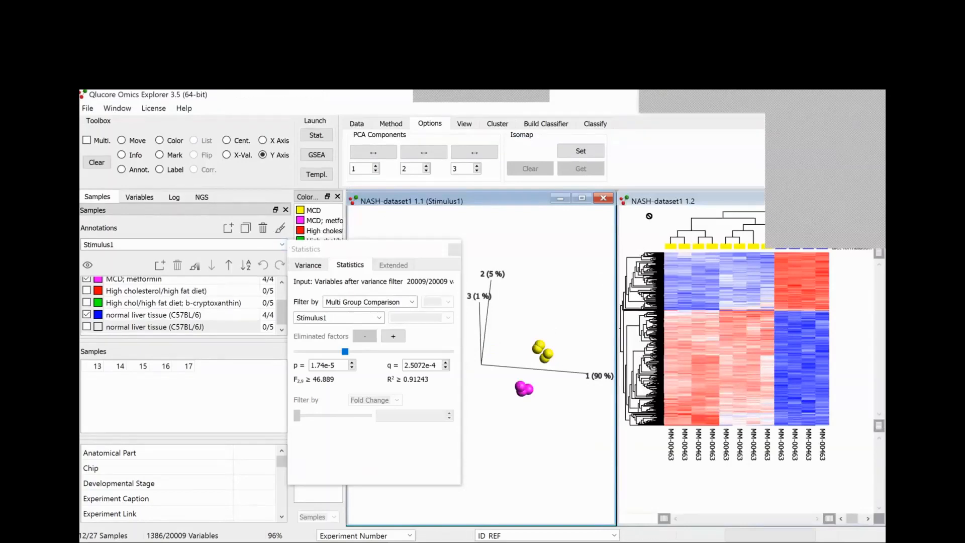
Annotate the heat map's samples by Stimulus1 and move the statistics dialog off the PCA plot
left_click(281, 245)
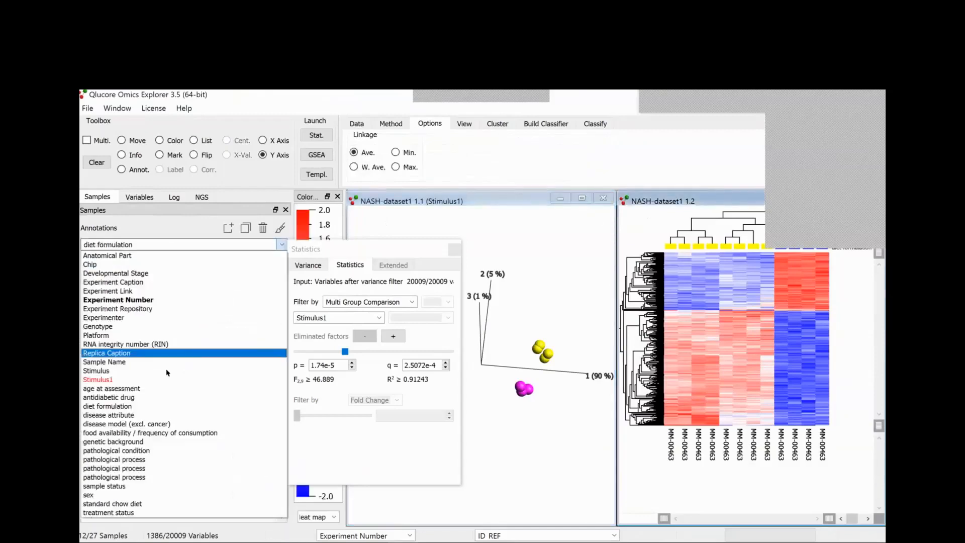
left_click(153, 379)
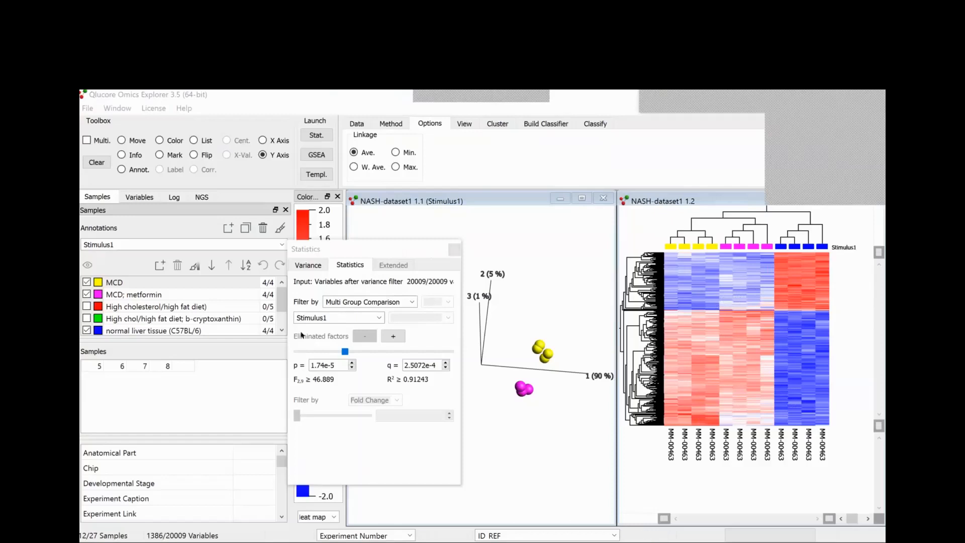
left_click_drag(400, 250, 302, 335)
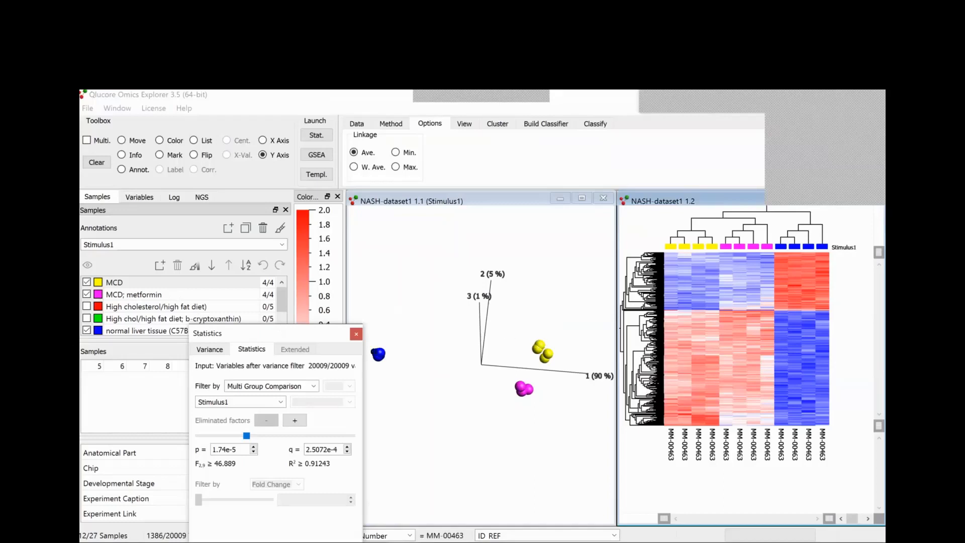
Exclude the MCD; metformin group from the samples and open a new synchronized plot, maximized
left_click(87, 294)
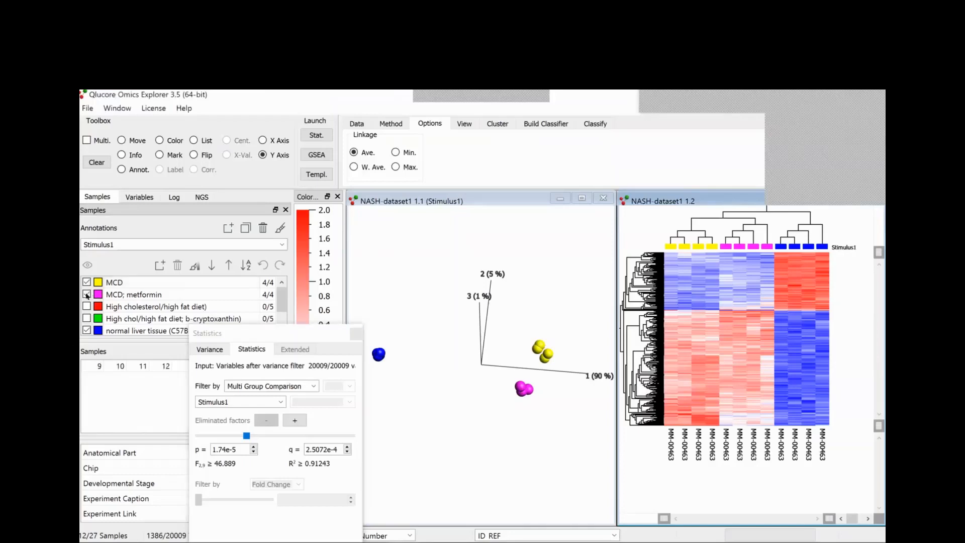
left_click(87, 295)
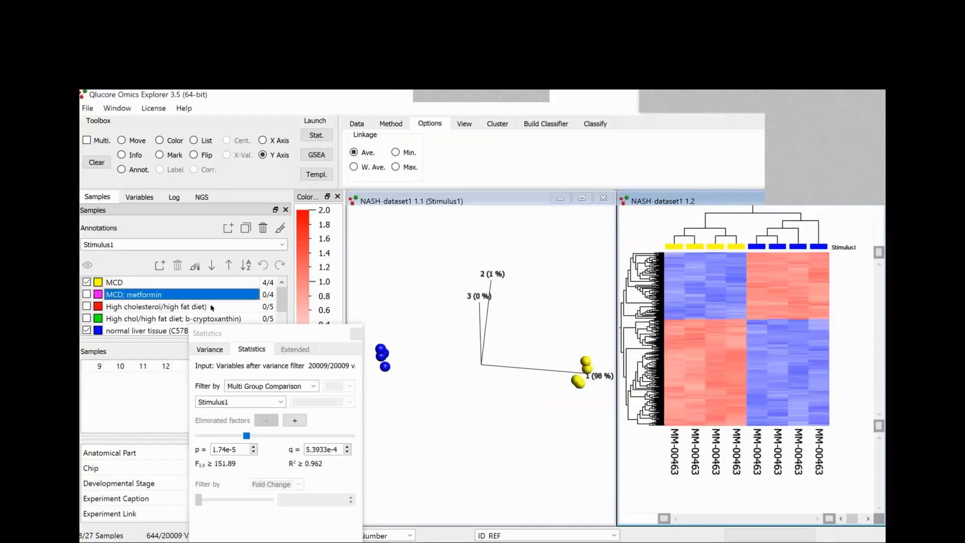
right_click(492, 236)
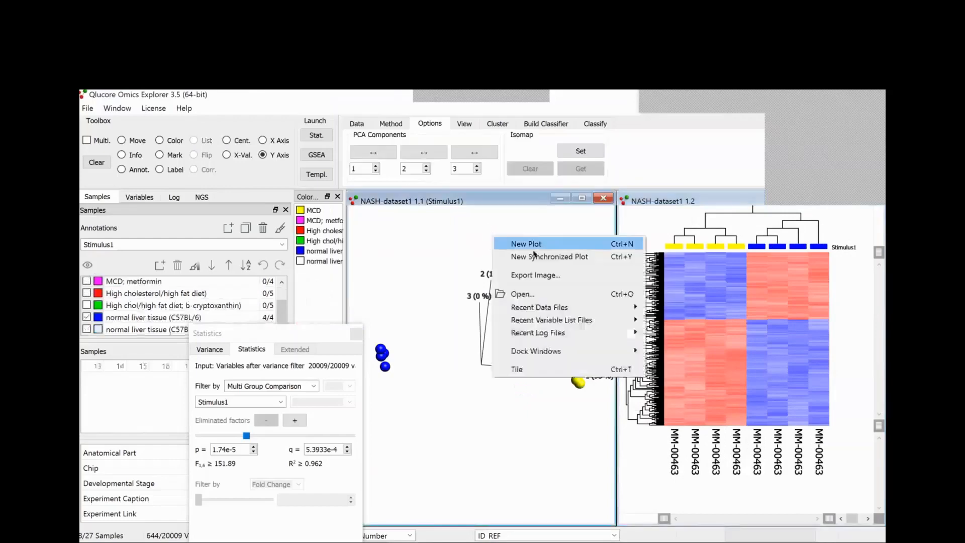
key("Escape")
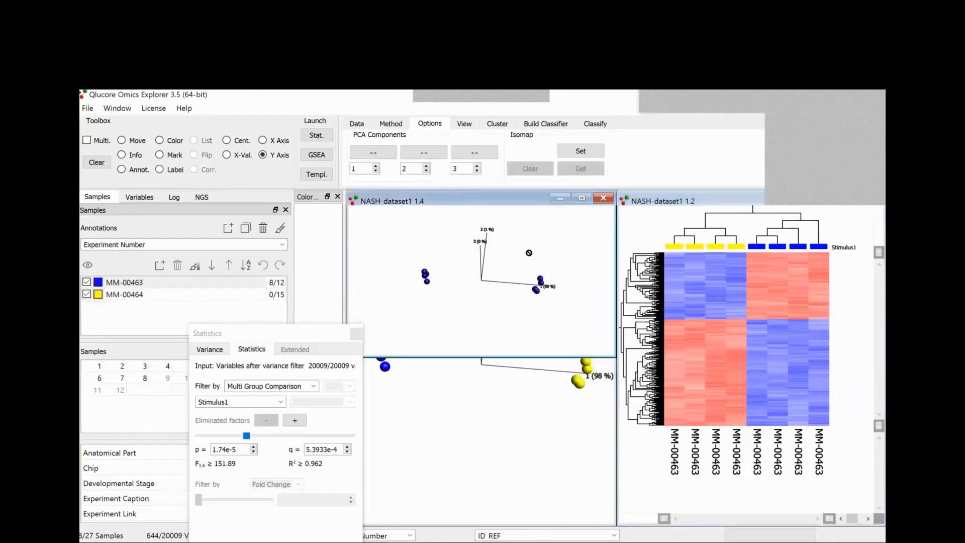
left_click(575, 199)
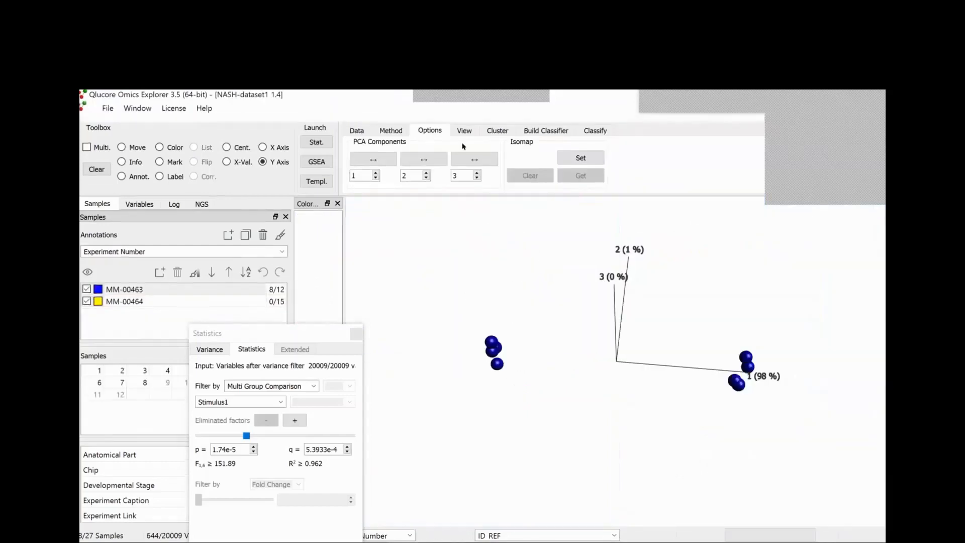
Set the statistics filter to a Two Group Comparison on Stimulus1 with MCD as the compared group
left_click(297, 386)
left_click(291, 398)
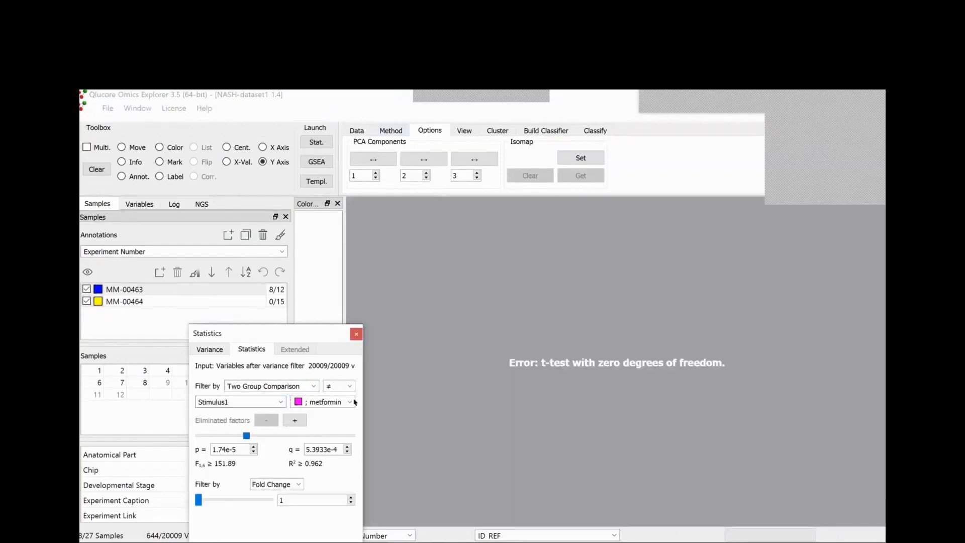
left_click(336, 402)
left_click(324, 421)
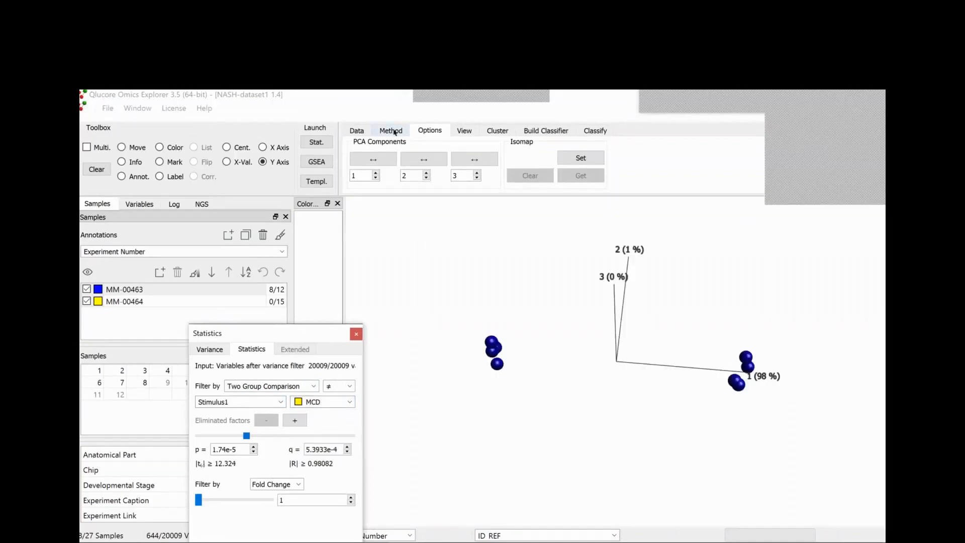
Change the new synchronized plot from PCA to a Volcano plot
left_click(395, 133)
left_click(509, 176)
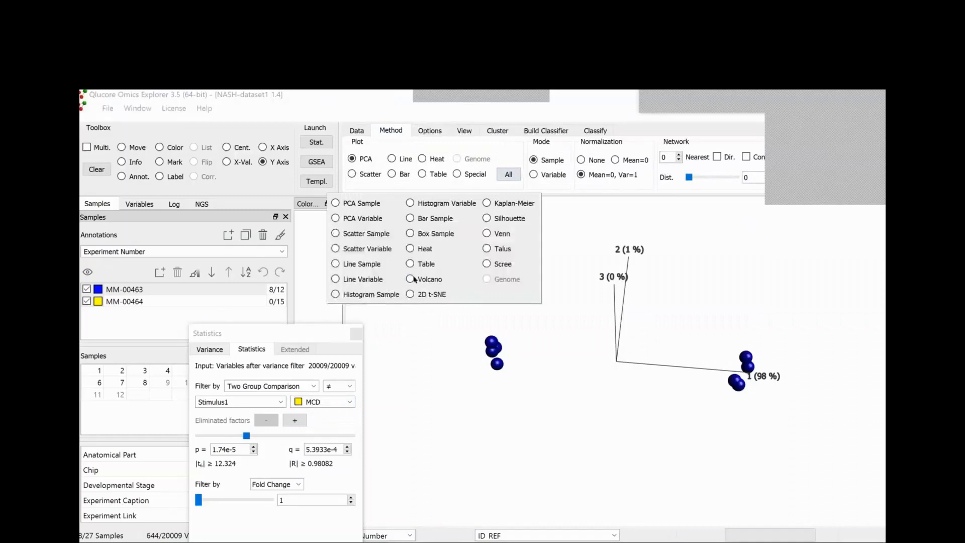
left_click(411, 279)
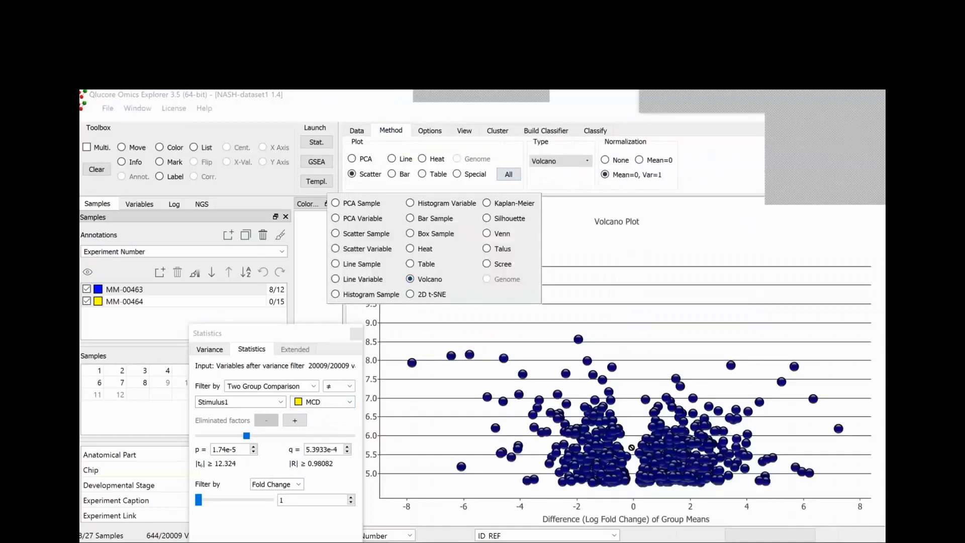
Color the variables in the volcano plot by fold change
left_click(464, 131)
left_click(400, 174)
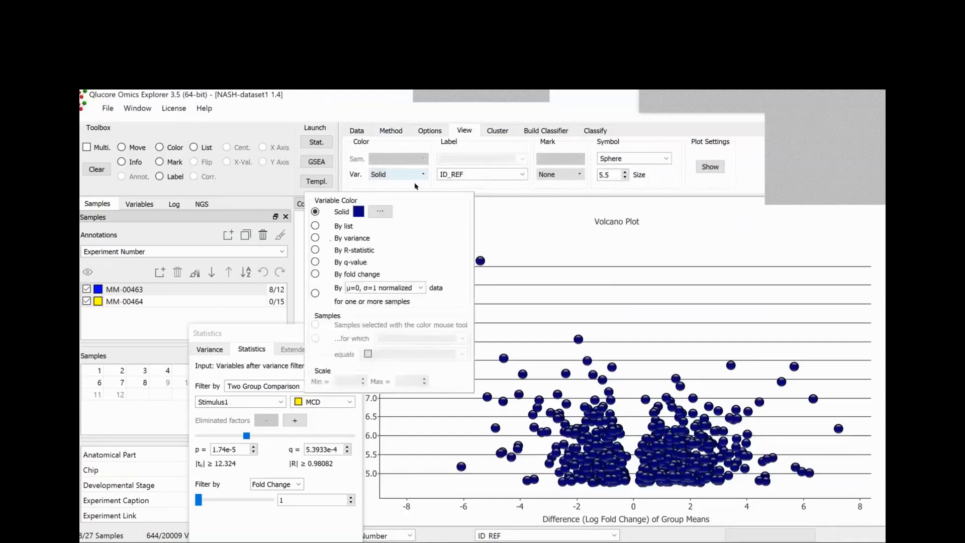
left_click(316, 274)
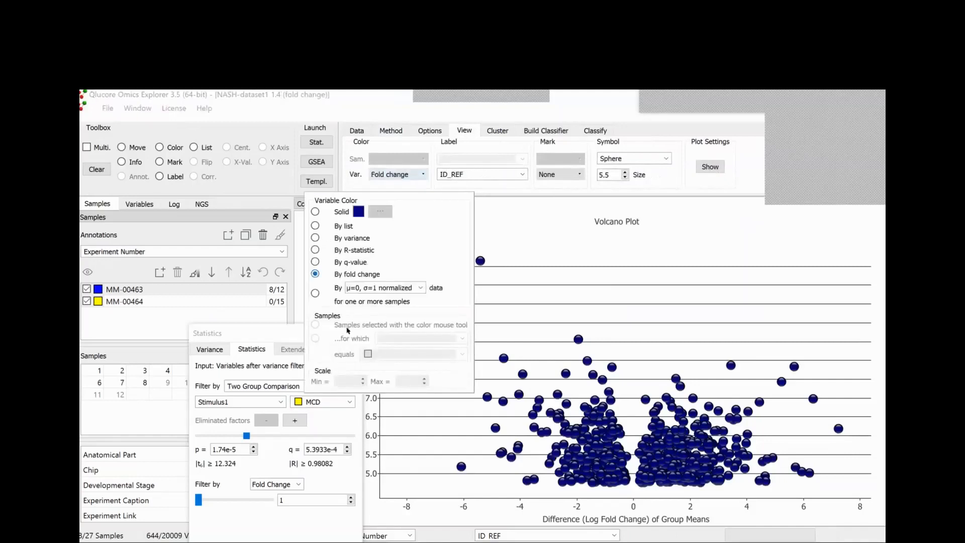
left_click(598, 468)
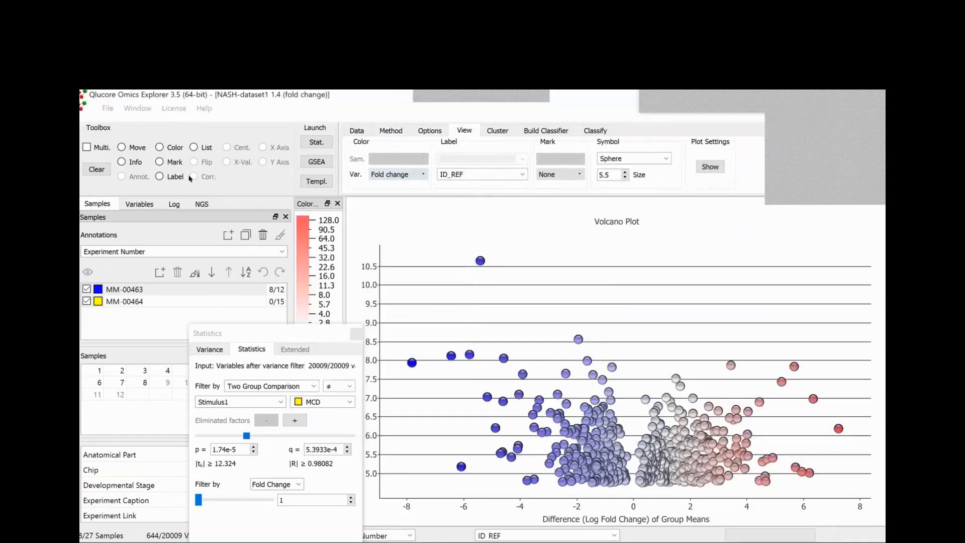
Label the most significant outlying points in the volcano plot and show their Gene Symbol as the label
left_click(159, 177)
mouse_move(449, 372)
left_mouse_down()
mouse_move(748, 291)
mouse_move(824, 355)
mouse_move(449, 375)
left_mouse_up()
left_click(731, 365)
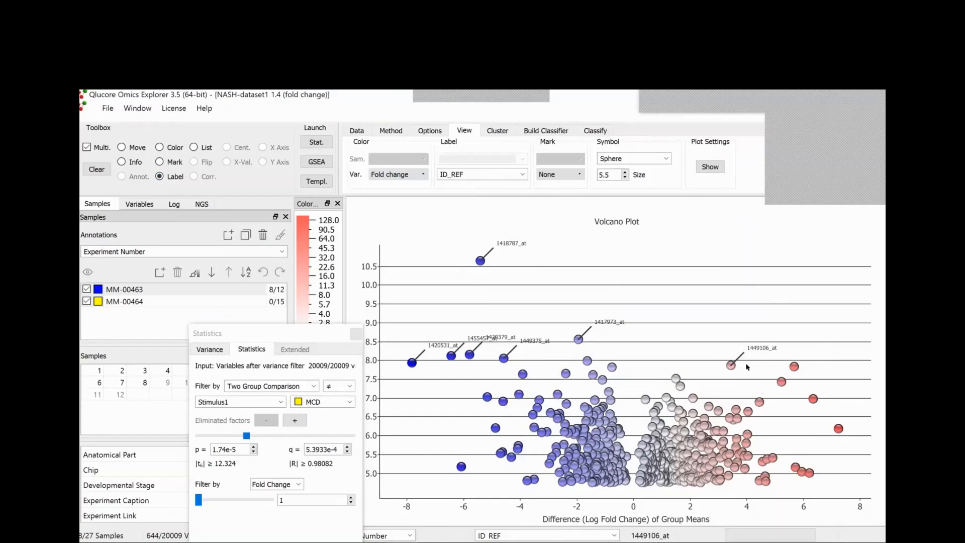
left_click(795, 366)
left_click(482, 174)
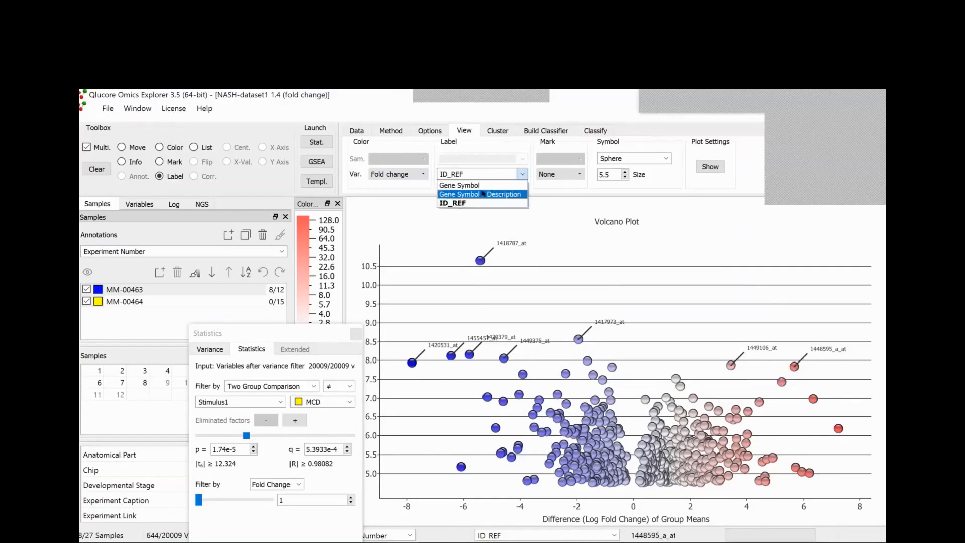
left_click(482, 186)
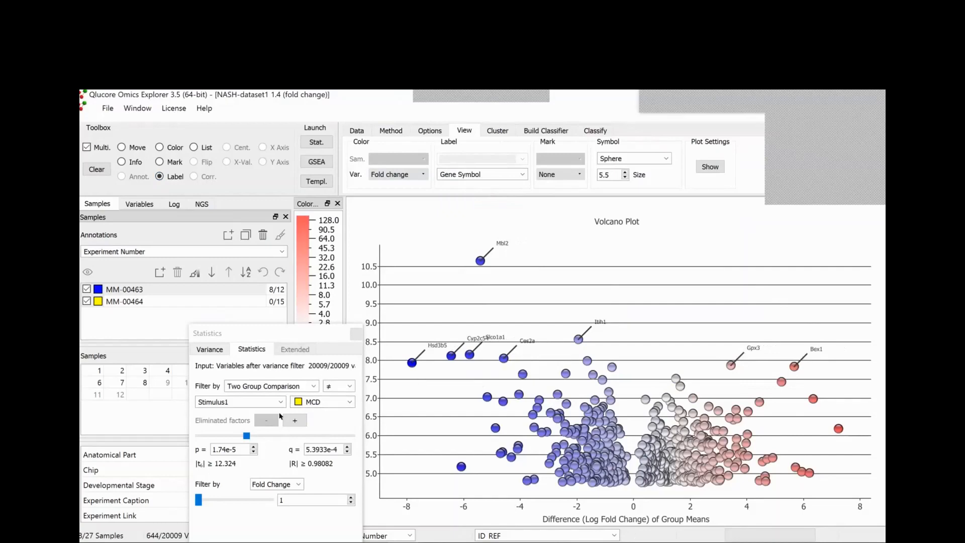
Set the fold change cutoff to 2 and tighten the p-value cutoff to 3.7e-7
left_click(247, 436)
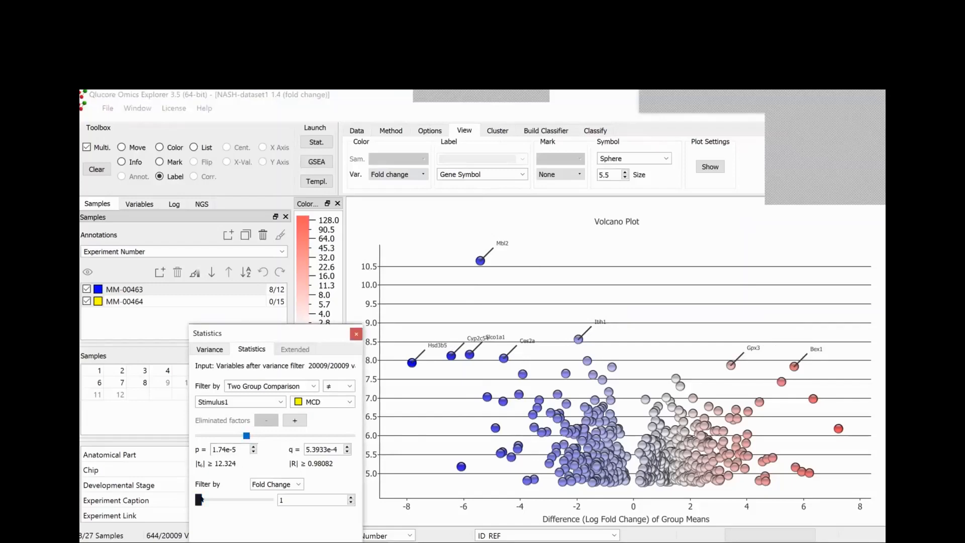
mouse_move(199, 499)
left_mouse_down()
mouse_move(221, 499)
mouse_move(211, 499)
left_mouse_up()
type("2")
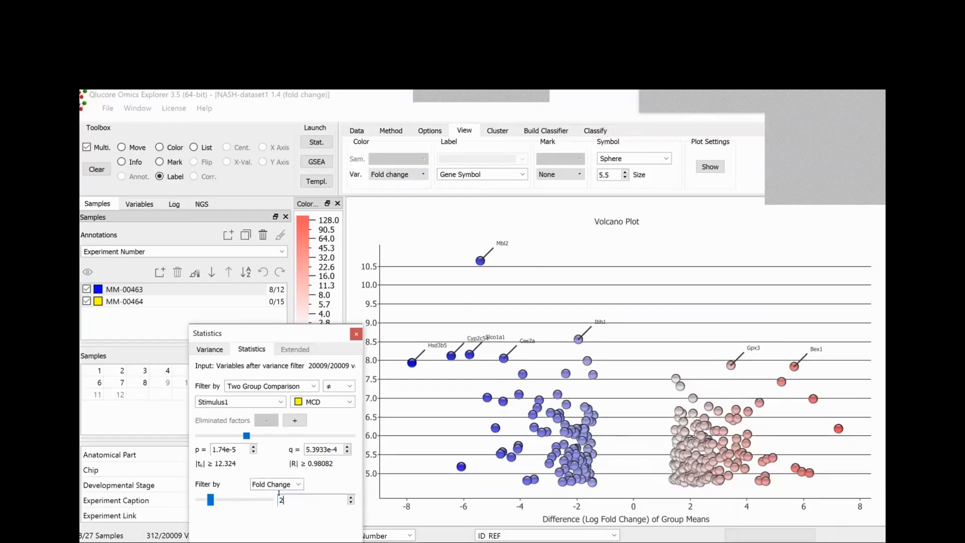
left_click(246, 435)
left_click_drag(248, 438, 257, 442)
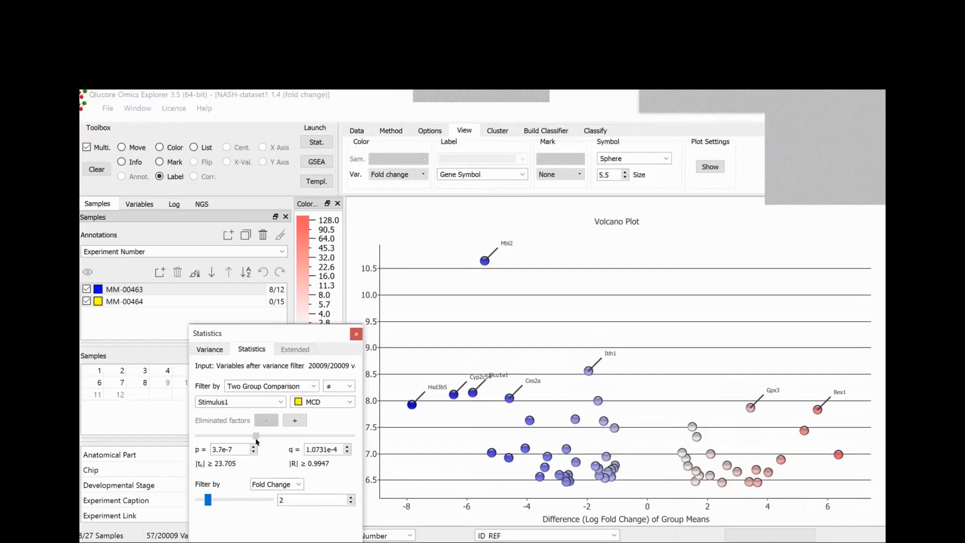
Restore the maximized volcano plot and tile it with the heat map and PCA plot
left_click(153, 530)
left_click(180, 513)
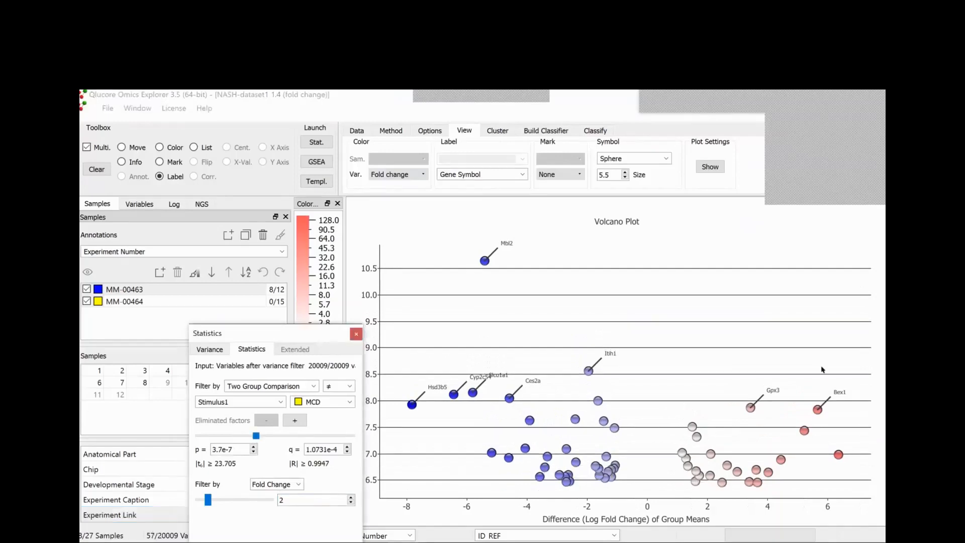
double_click(726, 428)
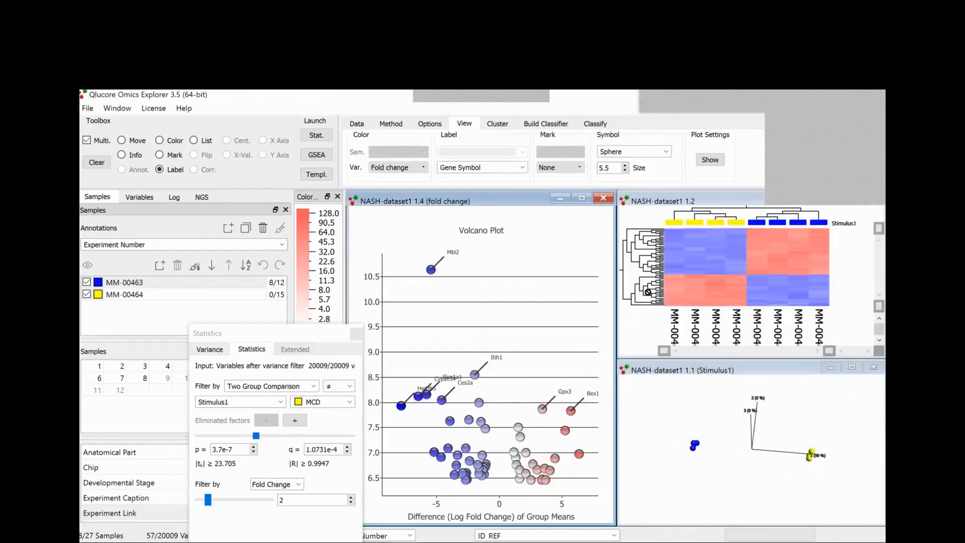
Duplicate the active NASH-dataset1.gedata 1 variable list and name the copy "MCD vs normal"
left_click(152, 196)
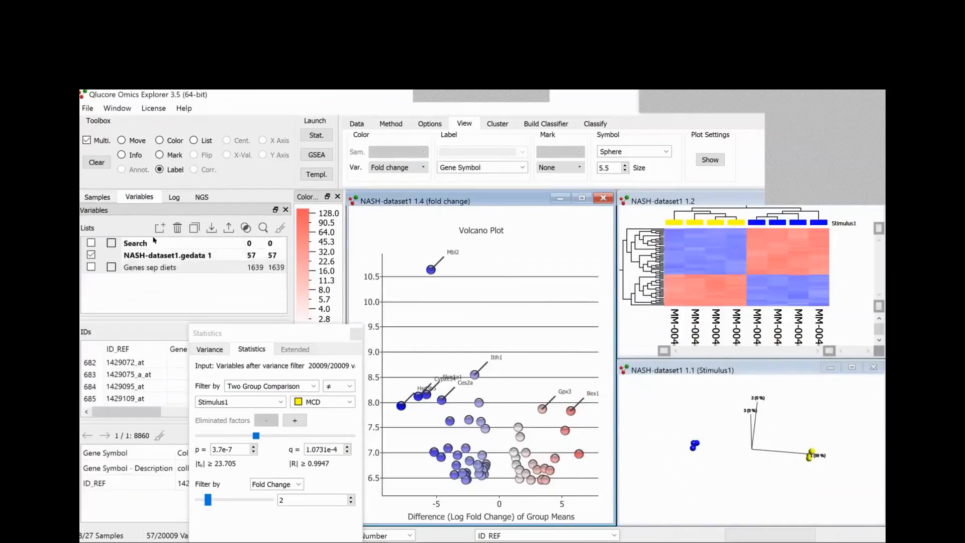
left_click(175, 256)
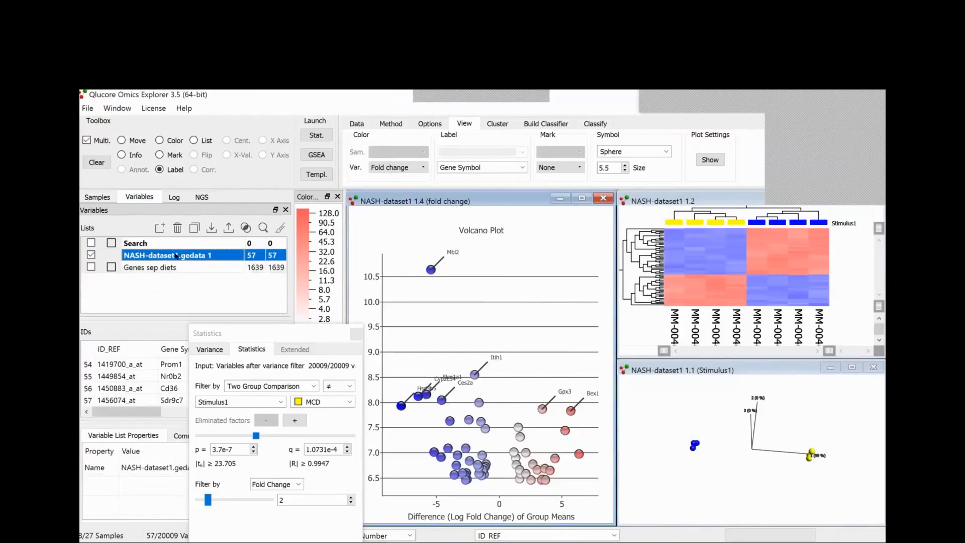
left_click(194, 227)
double_click(190, 279)
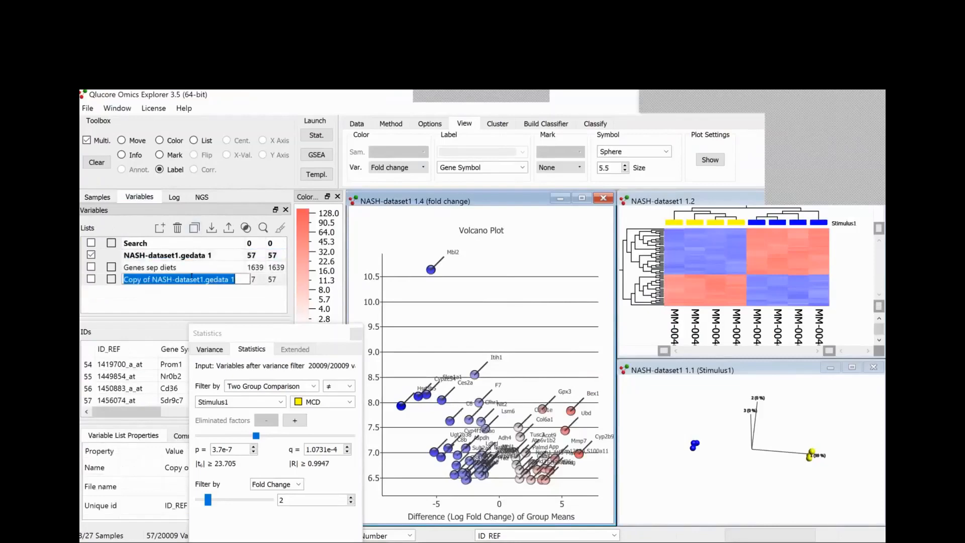
key("BackSpace")
type("MCD vs ")
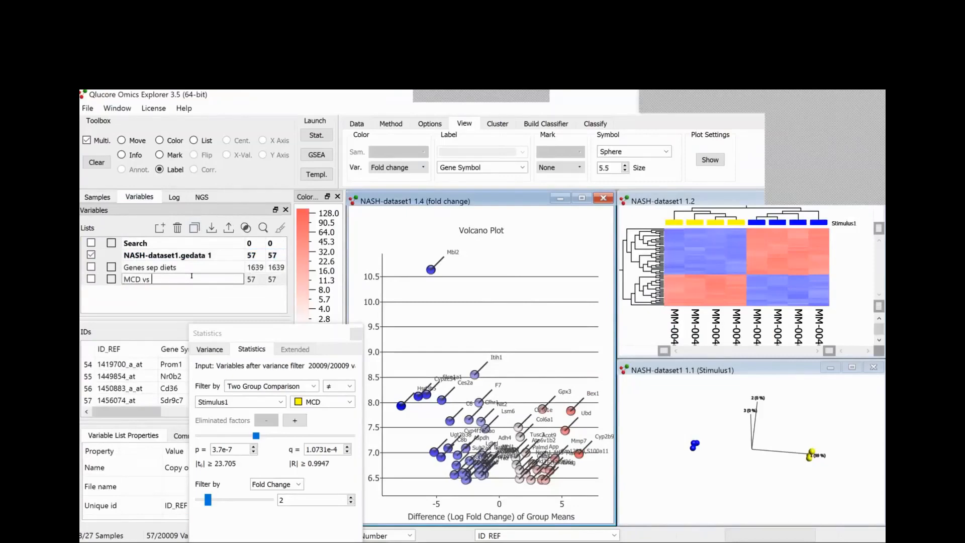
type("normal")
key("Return")
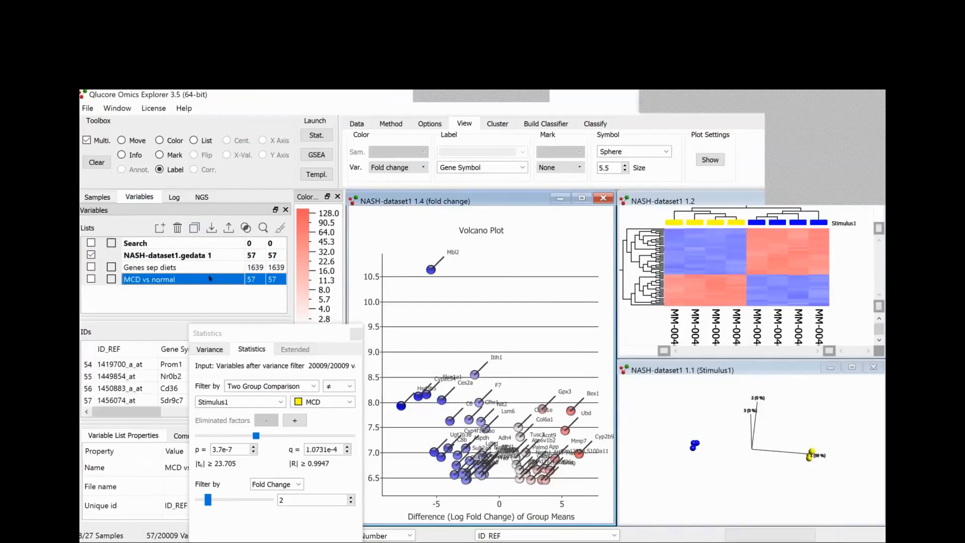
Copy the differences of the MCD vs normal list and switch to Genevestigator
right_click(210, 278)
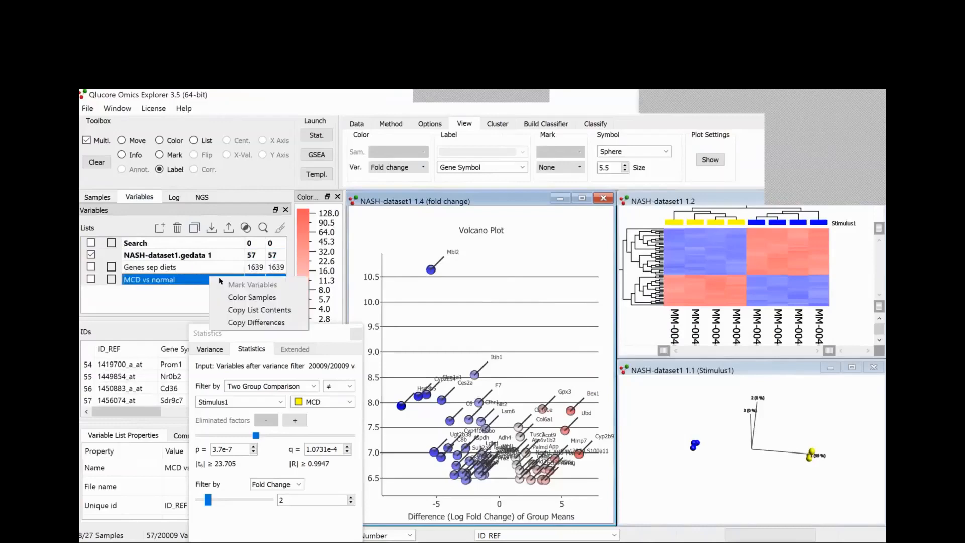
left_click(259, 322)
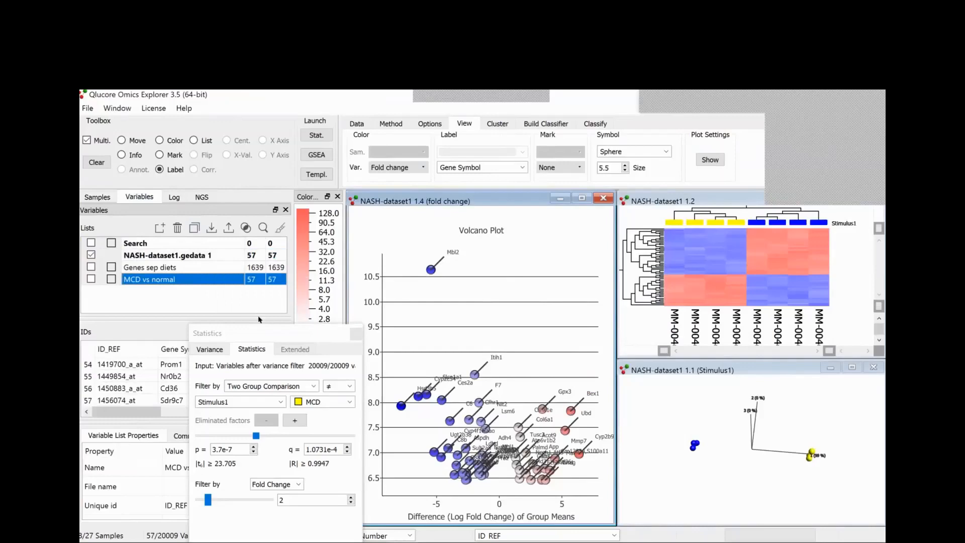
mouse_move(377, 534)
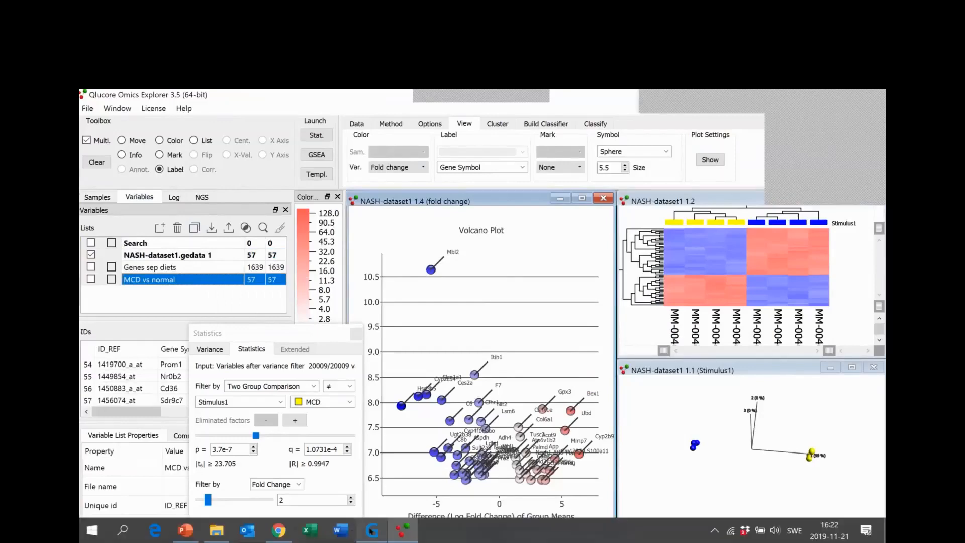
left_click(371, 530)
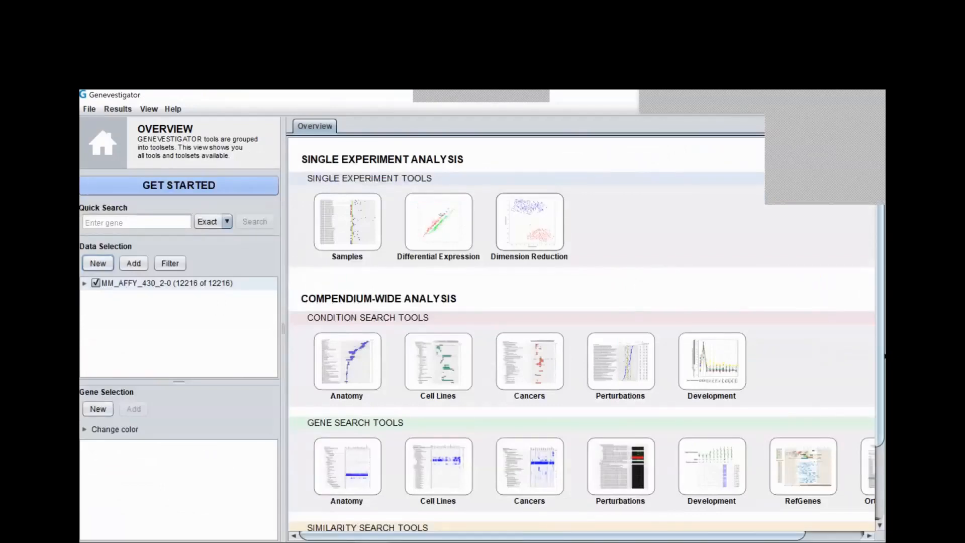
Open the Signature similarity search tool and start entering a new signature
scroll(880, 355, "down", 3)
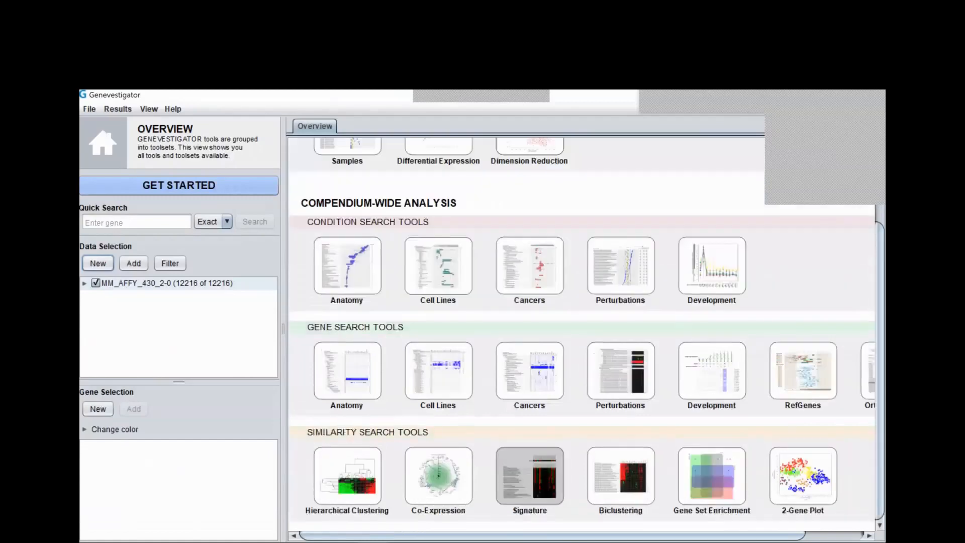
left_click(537, 471)
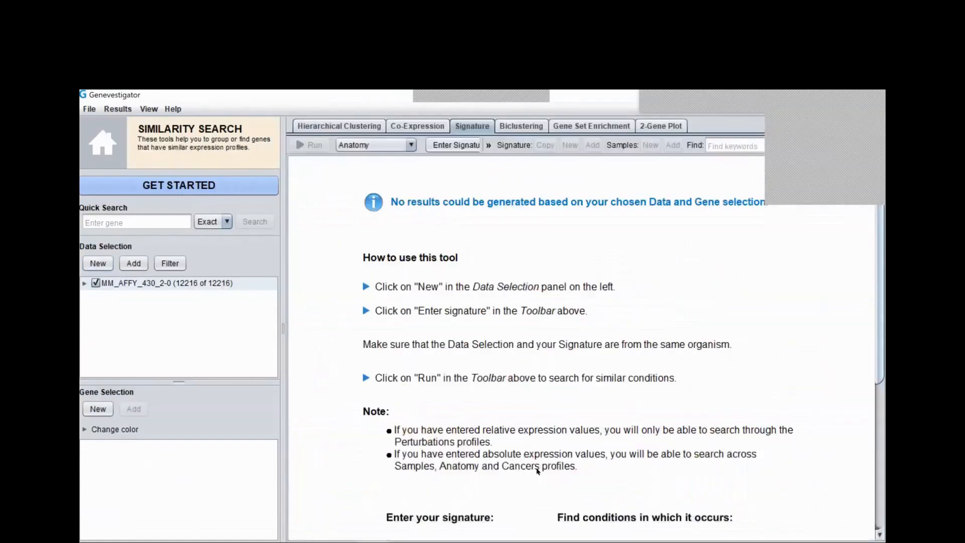
left_click(457, 145)
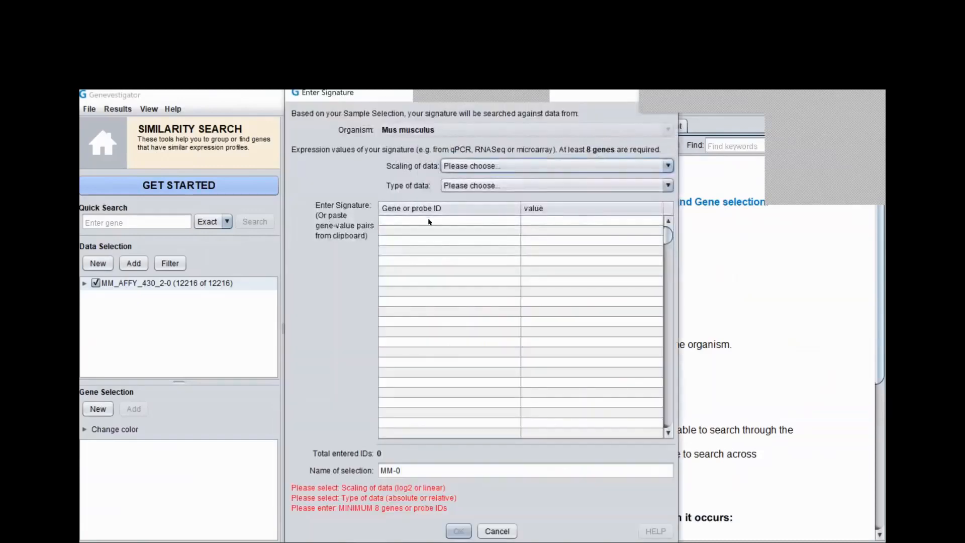
Paste the copied probe IDs and difference values into the signature table, starting at the first row
double_click(429, 221)
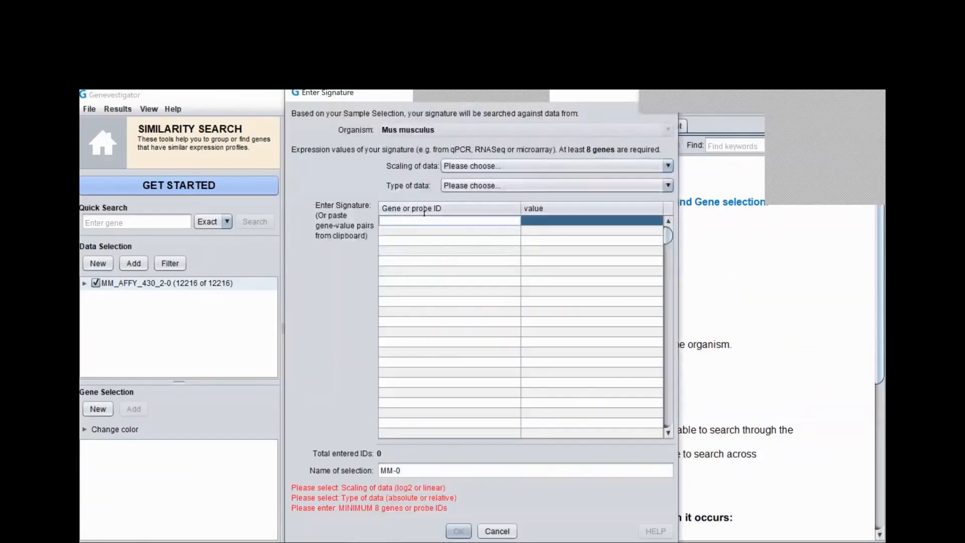
key("ctrl+v")
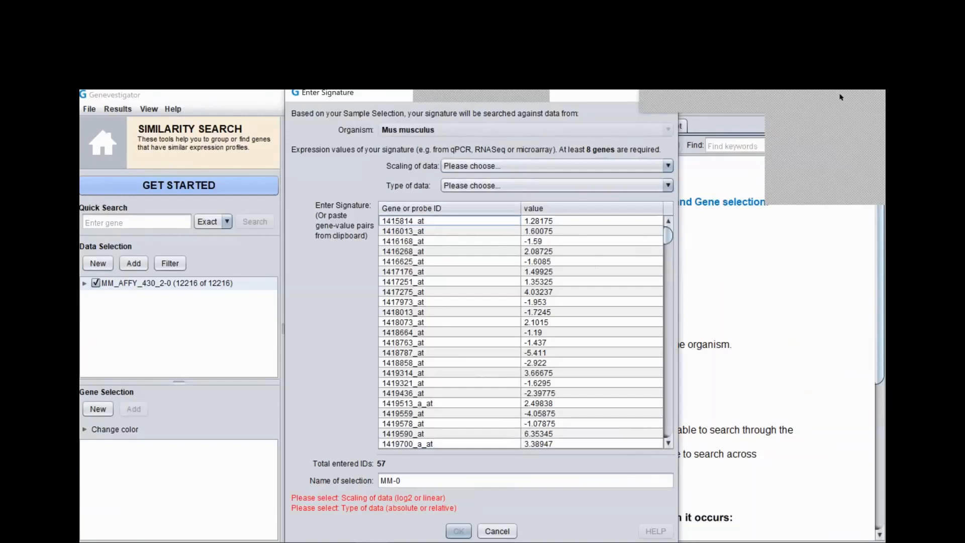
left_click(758, 102)
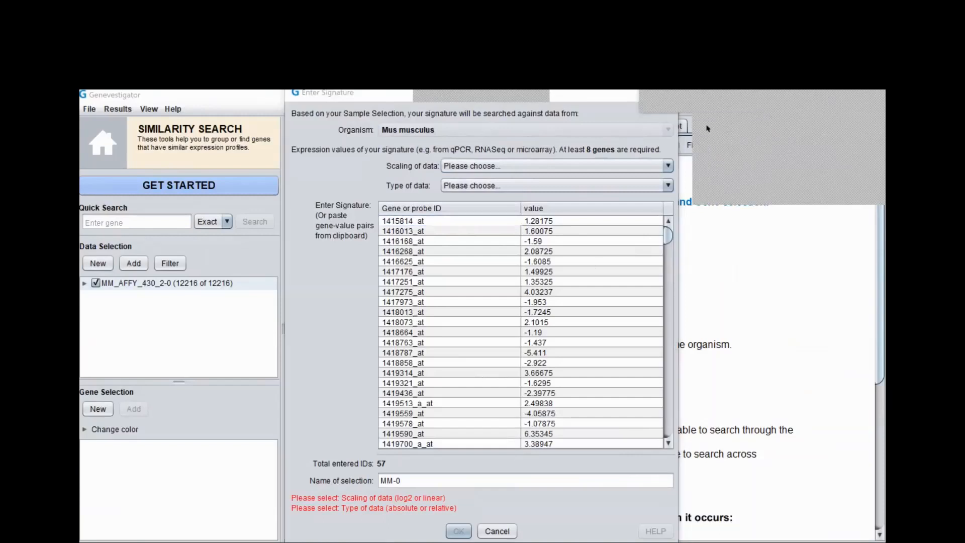
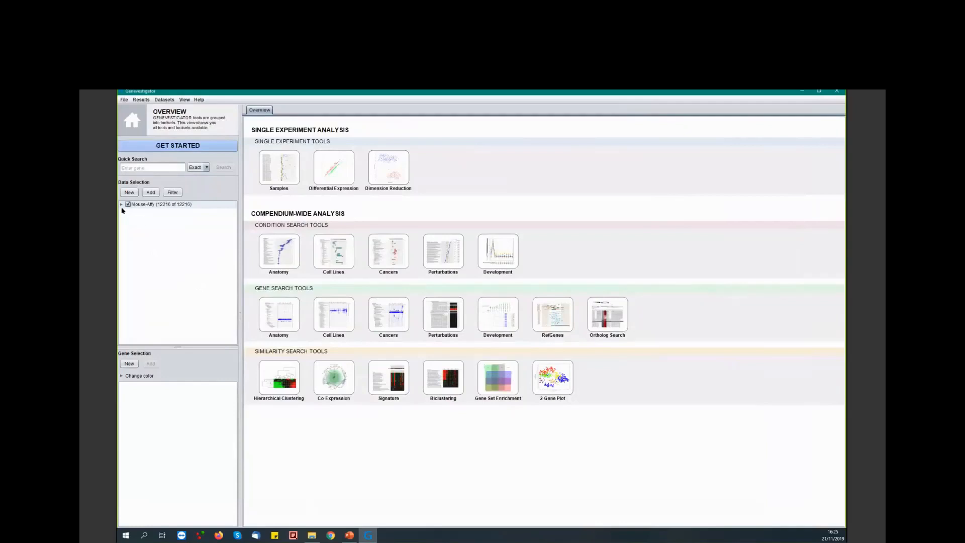
Start a new signature in the Signature similarity search for the Mouse-Affy data and paste the copied probe IDs and values into it
left_click(121, 206)
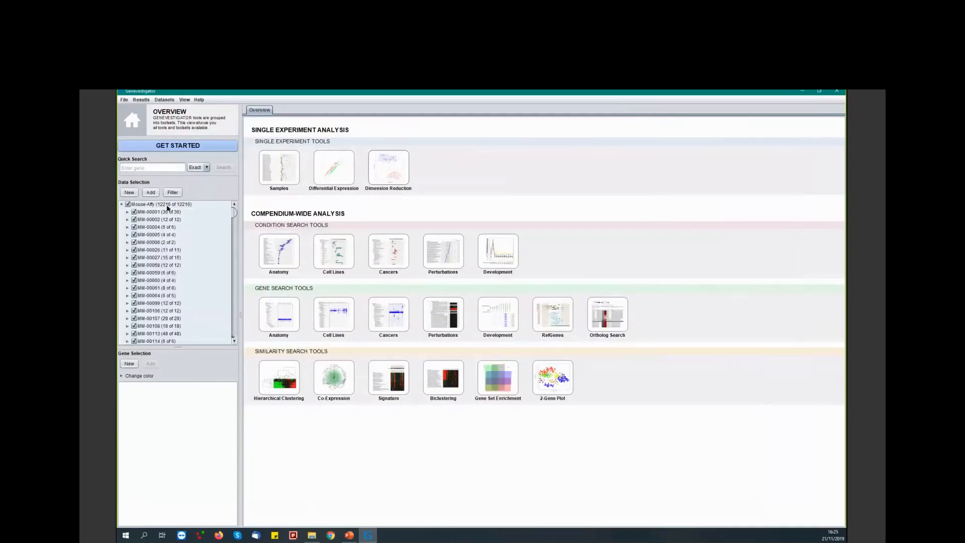
left_click(121, 205)
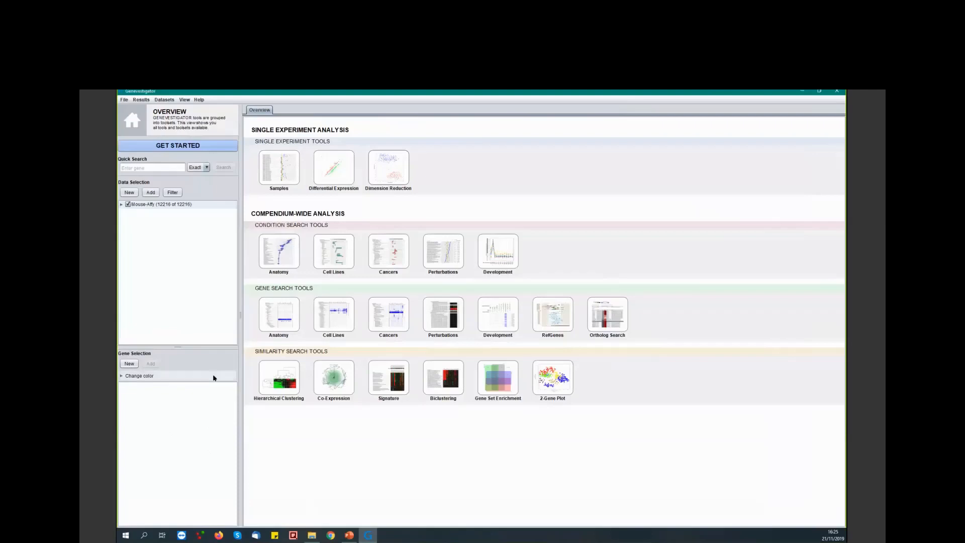
left_click(396, 384)
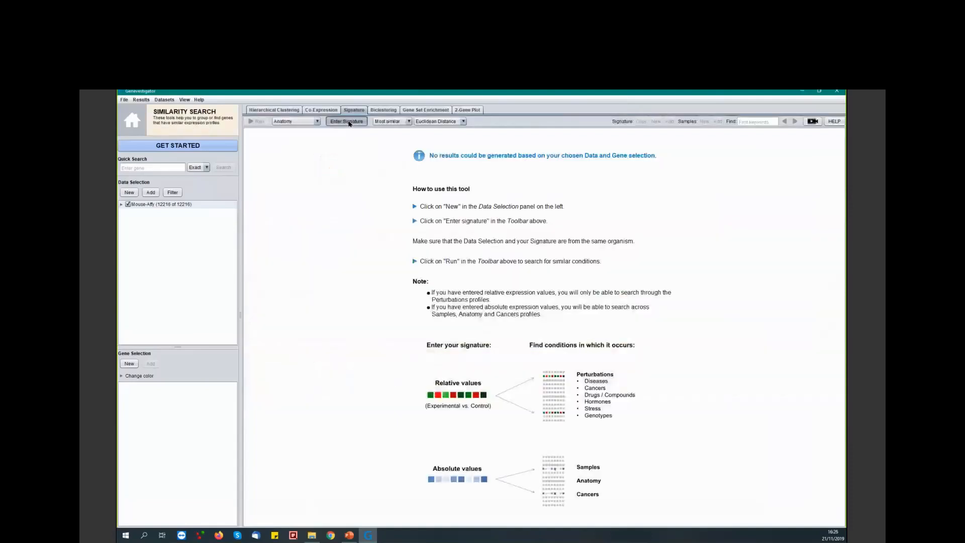
left_click(349, 122)
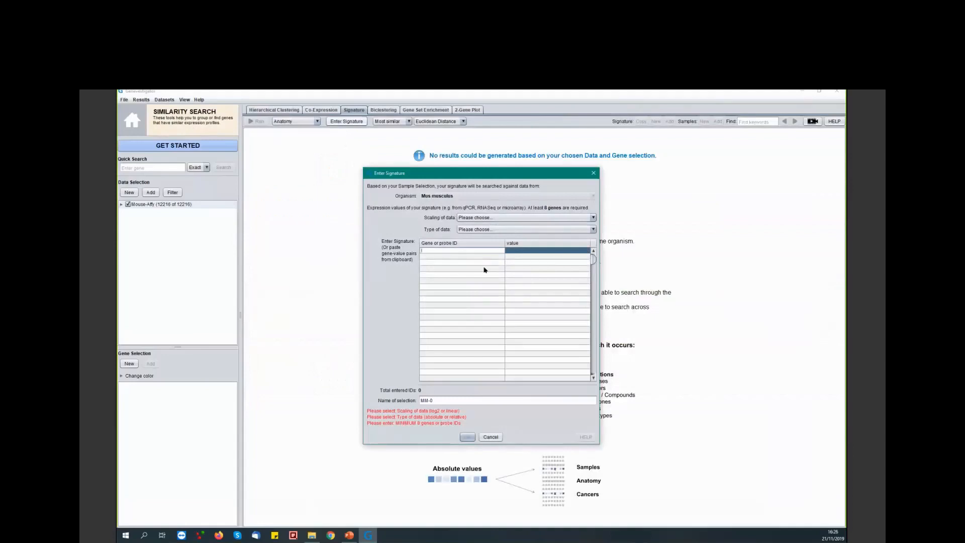
key("ctrl+v")
Name the signature "MCD vs normal", set its scaling to log2 and its data type to relative (experimental versus control), and accept the matched genes
left_click(419, 406)
type("MCD ")
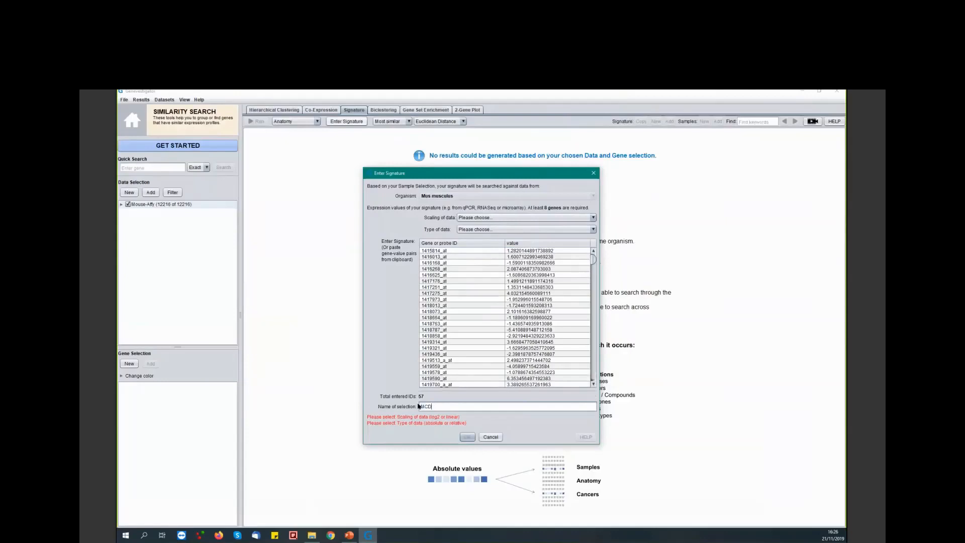
type("vs normal")
left_click(481, 220)
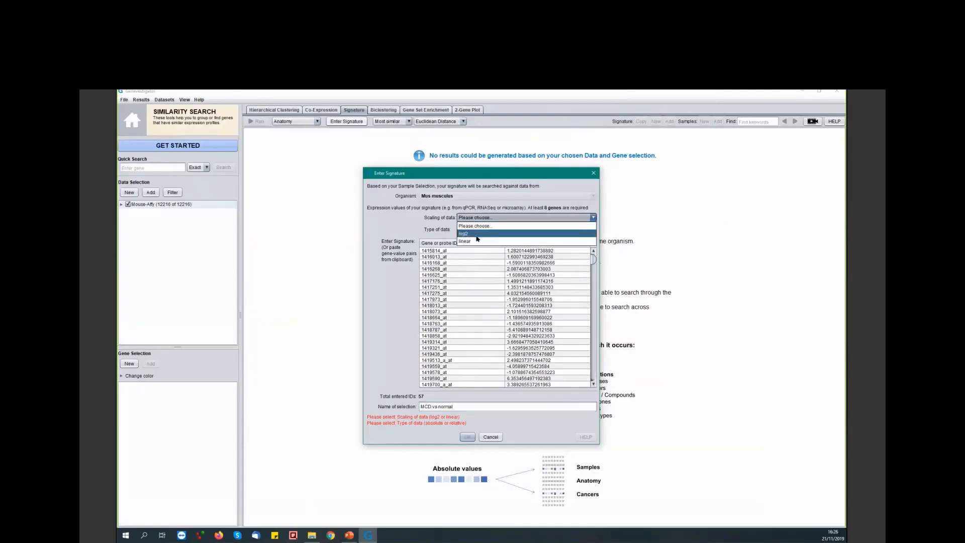
left_click(476, 234)
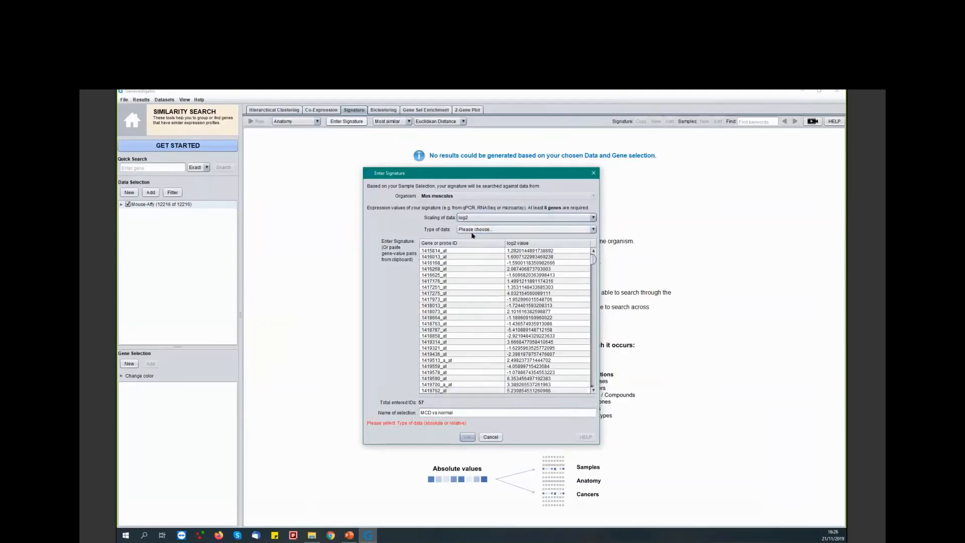
left_click(476, 232)
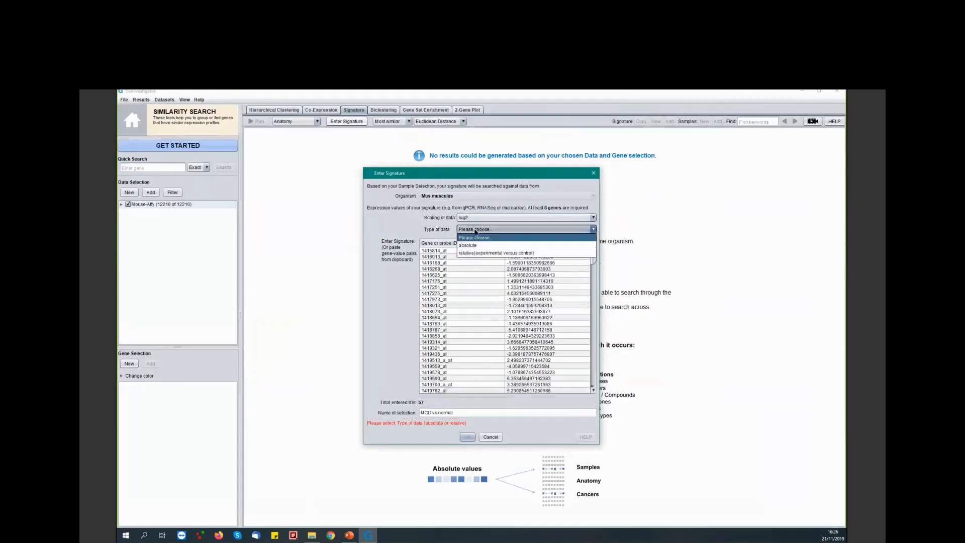
left_click(492, 255)
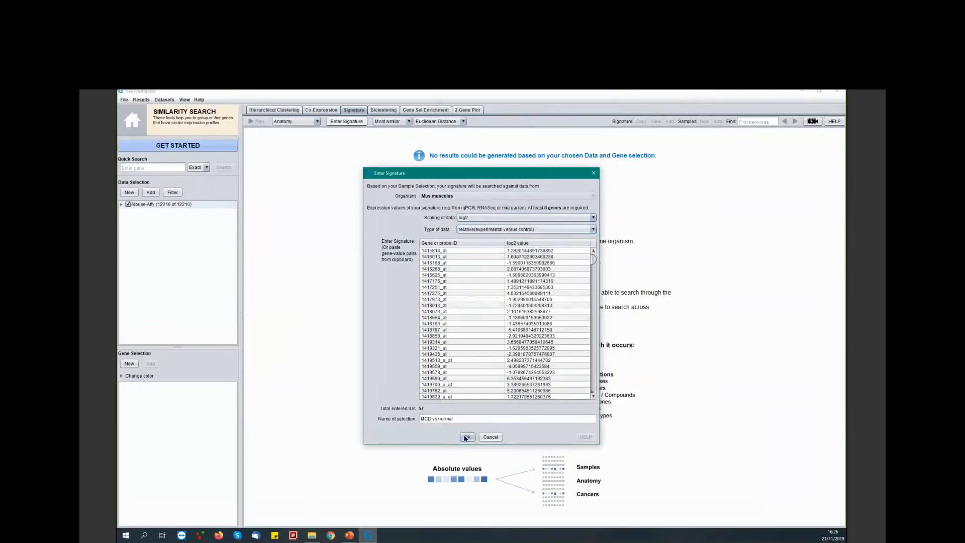
left_click(467, 437)
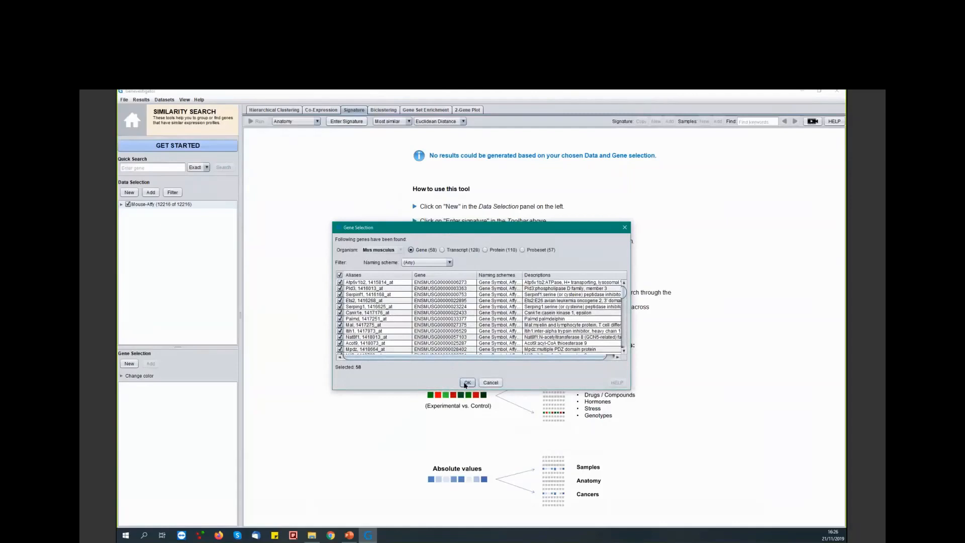
left_click(467, 383)
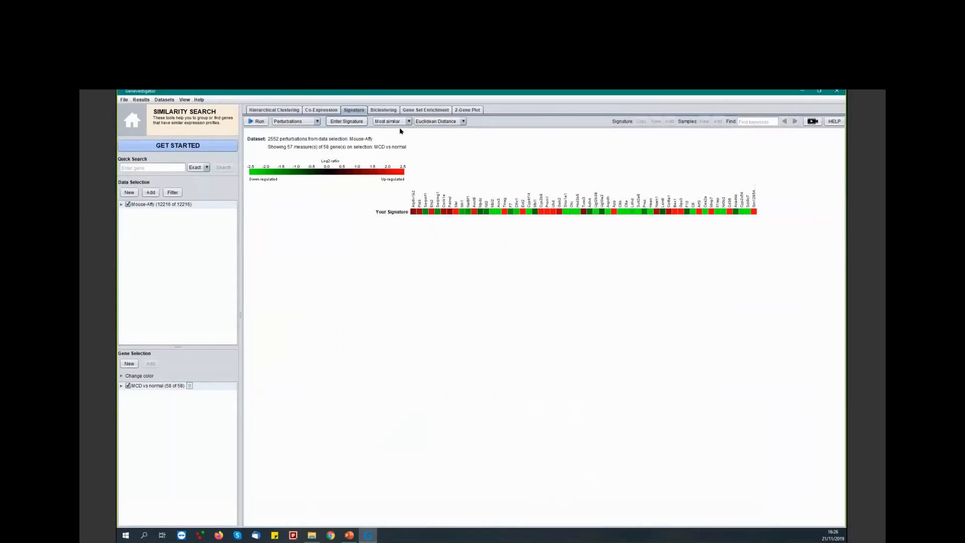
Run the signature search against the perturbations with Pearson Correlation as similarity measure and examine the most similar conditions
left_click(441, 122)
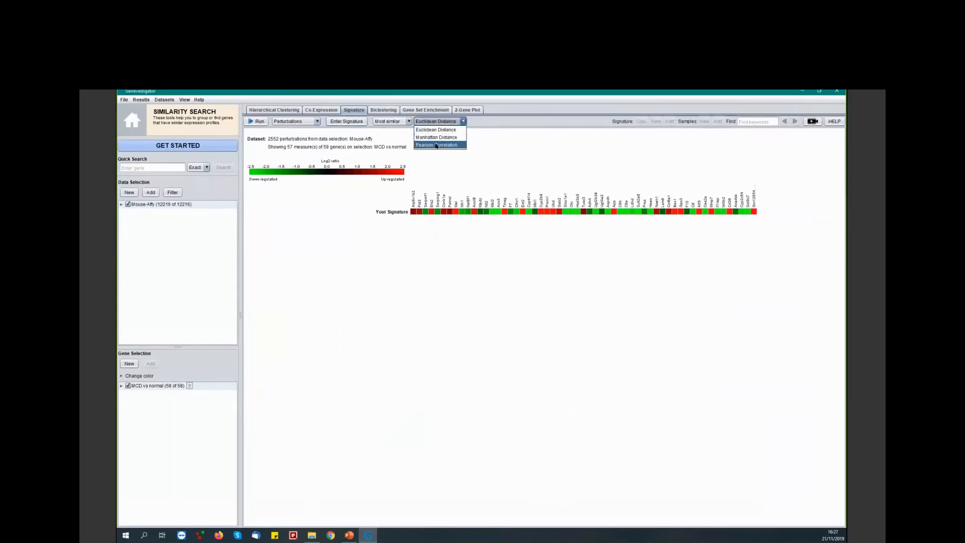
left_click(437, 146)
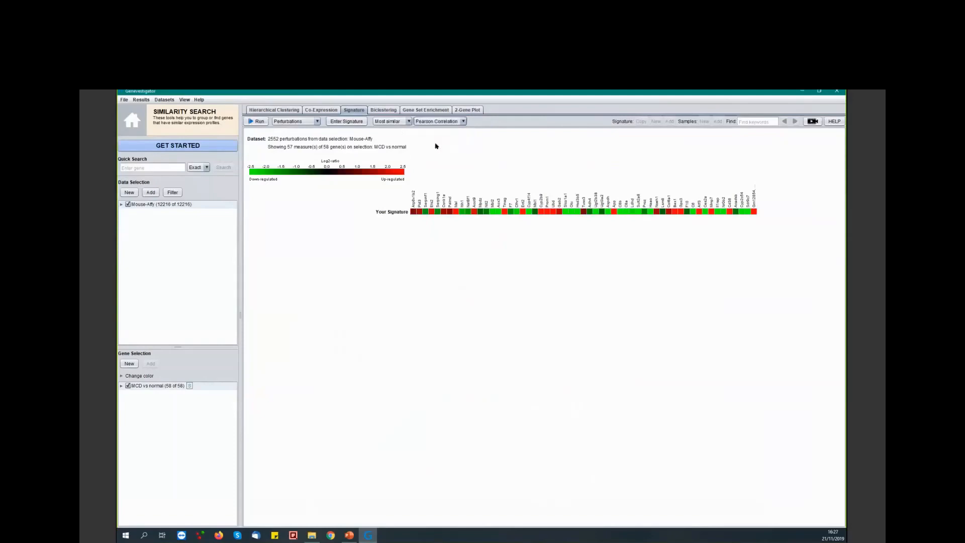
left_click(257, 121)
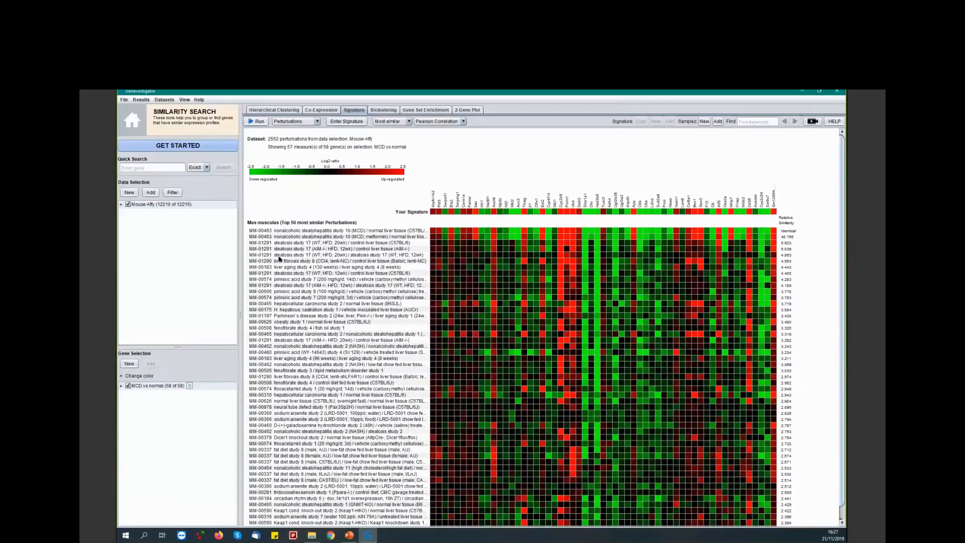
mouse_move(268, 256)
mouse_move(266, 453)
mouse_move(282, 415)
mouse_move(285, 306)
Open Hierarchical Clustering and create a data selection named "MCD study" containing only experiment MM-00463
left_click(275, 110)
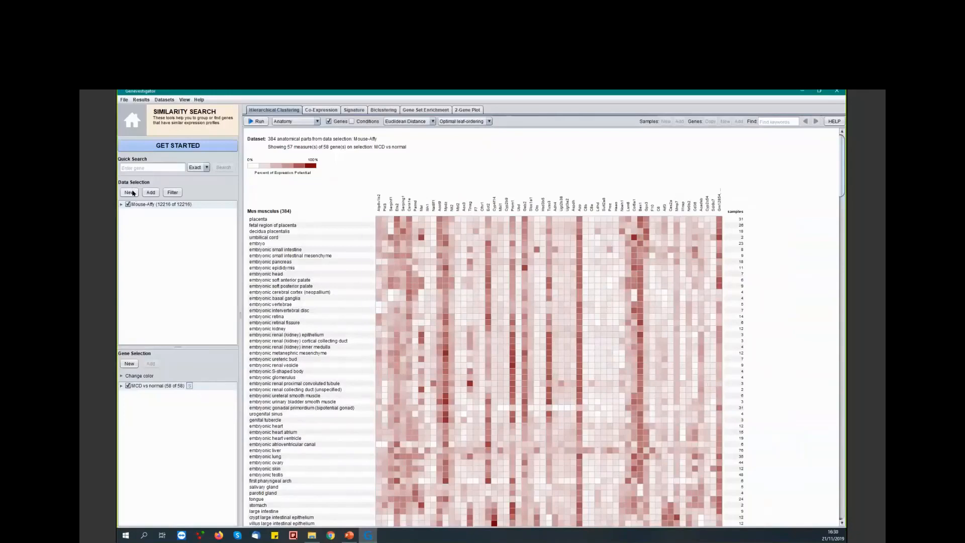
left_click(130, 193)
left_click(483, 248)
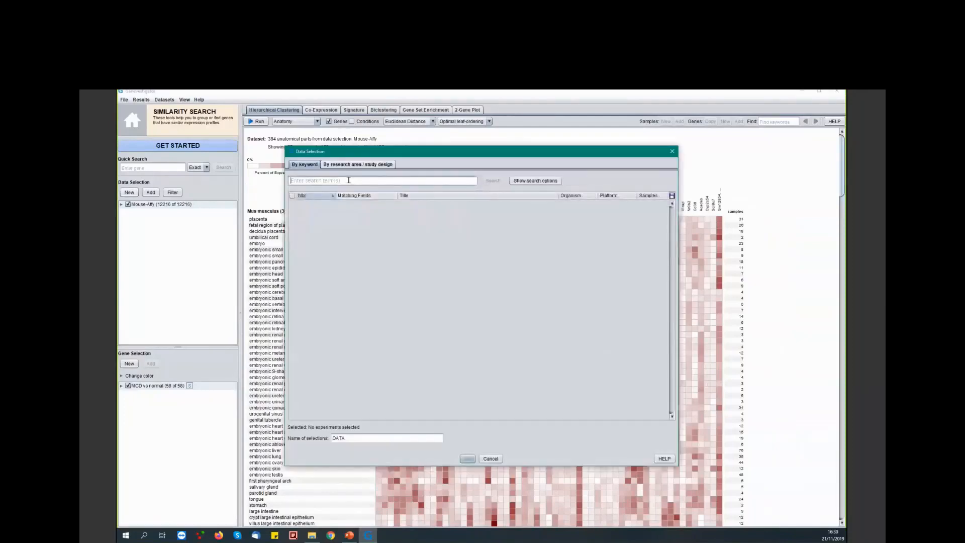
type("MM-00463")
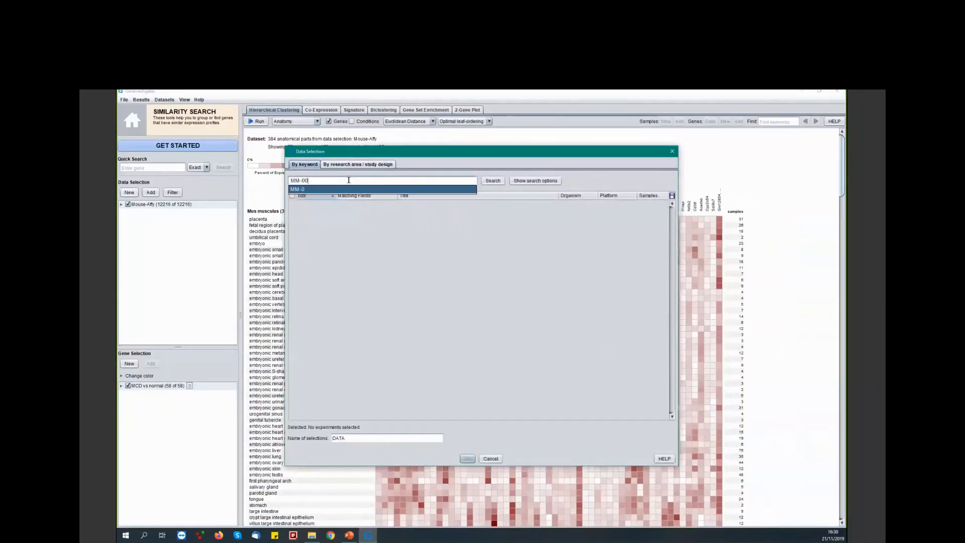
left_click(492, 182)
left_click(293, 212)
left_click(338, 439)
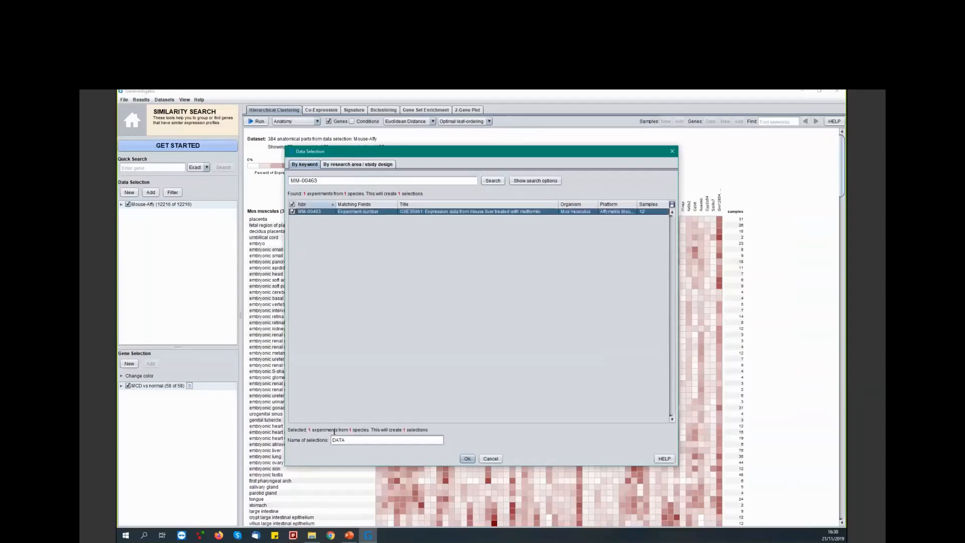
left_click_drag(342, 435, 329, 435)
type("MCD study")
left_click(466, 458)
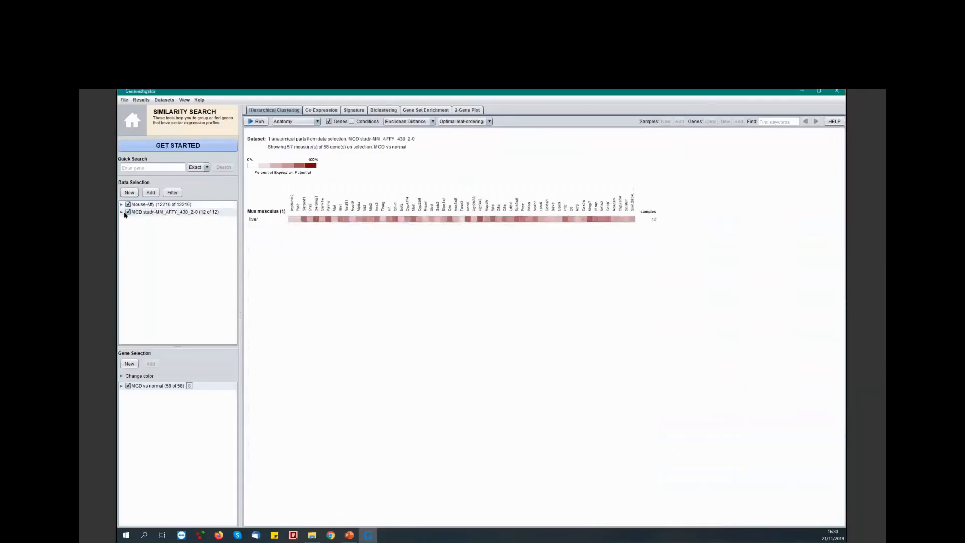
Expand the MCD study selection and display its heatmap by individual samples
left_click(121, 212)
left_click(304, 122)
left_click(303, 130)
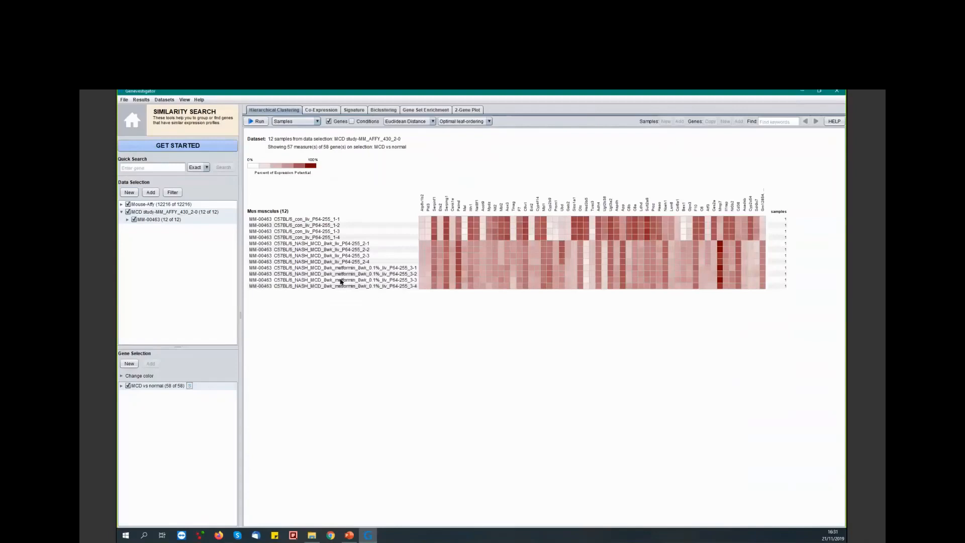
mouse_move(341, 290)
Cluster both genes and conditions of the MCD study heatmap using Pearson Correlation
left_click(352, 122)
left_click(408, 121)
left_click(417, 144)
left_click(259, 122)
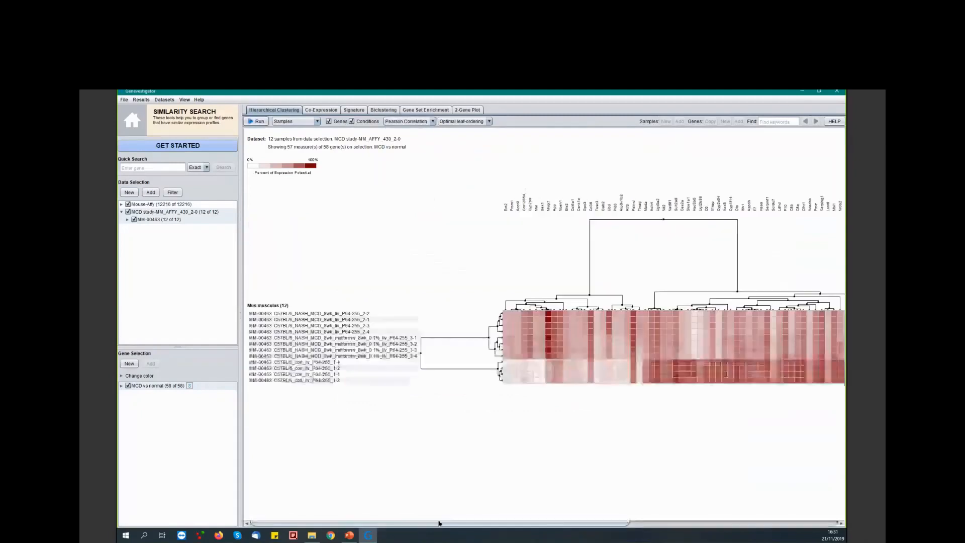
Highlight the MCD, MCD metformin and control branches of the sample dendrogram in turn and examine their gene expression patterns
left_click_drag(439, 522, 653, 504)
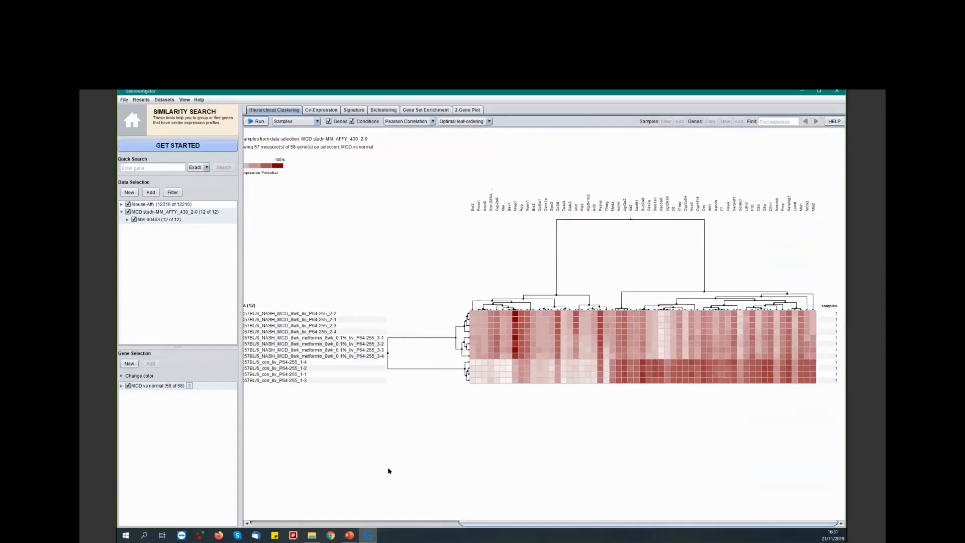
scroll(510, 288, "left", 3)
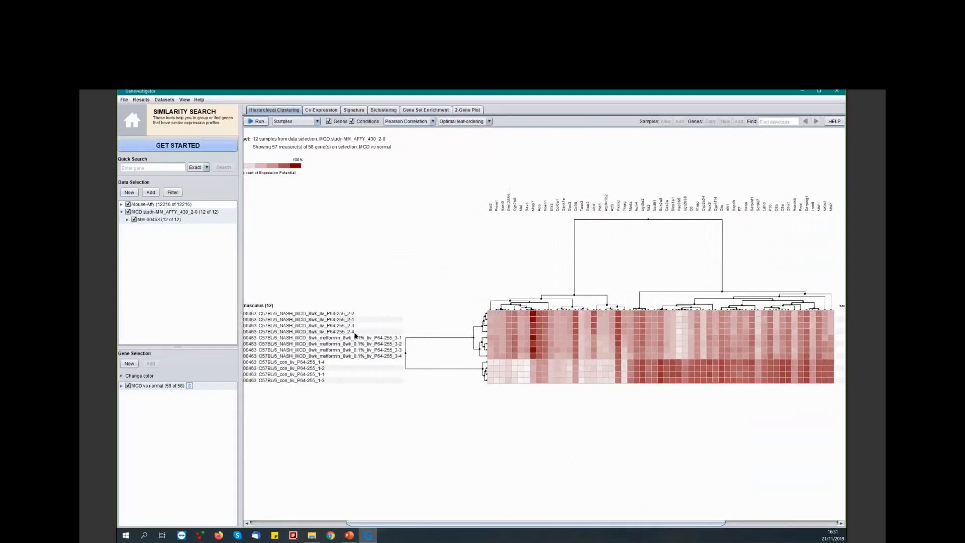
left_click(483, 329)
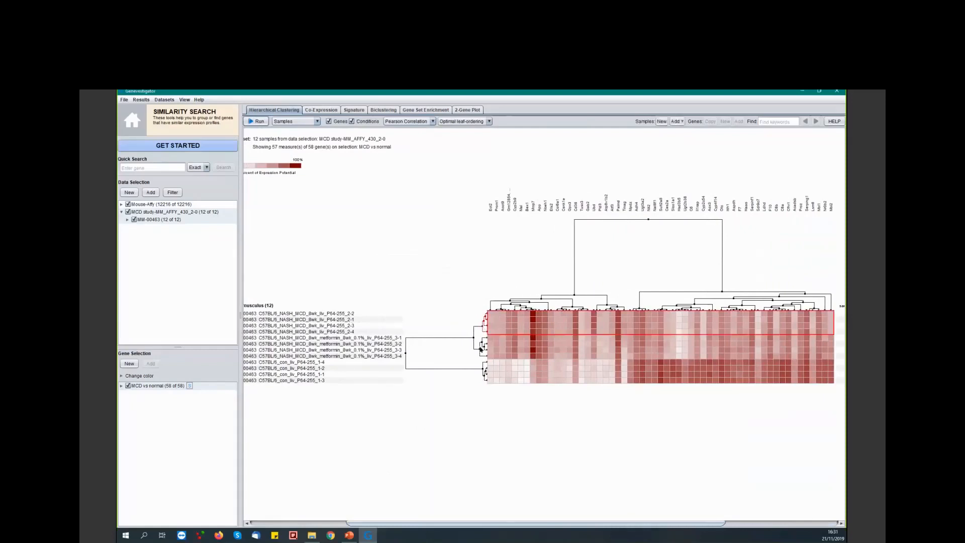
left_click(481, 347)
left_click(483, 372)
left_click_drag(493, 526, 612, 509)
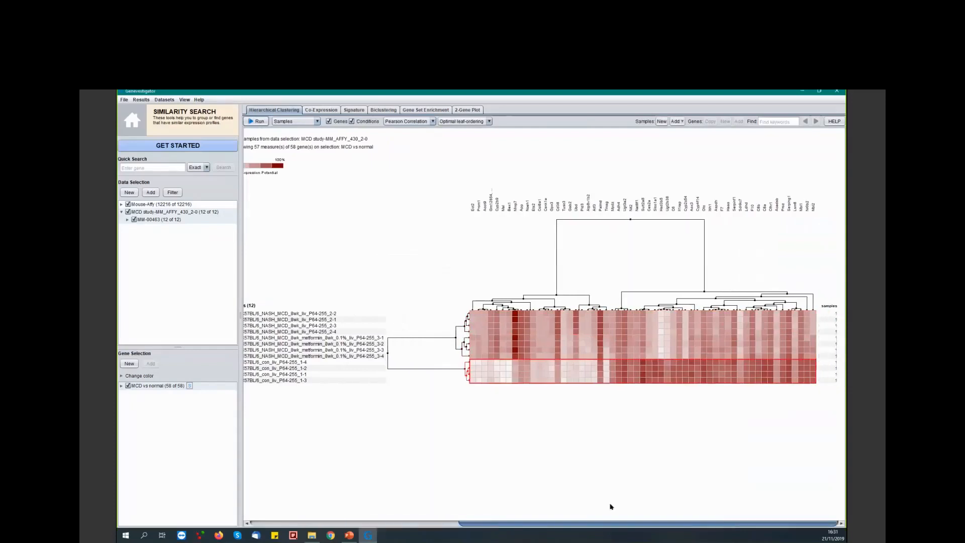
left_click(586, 414)
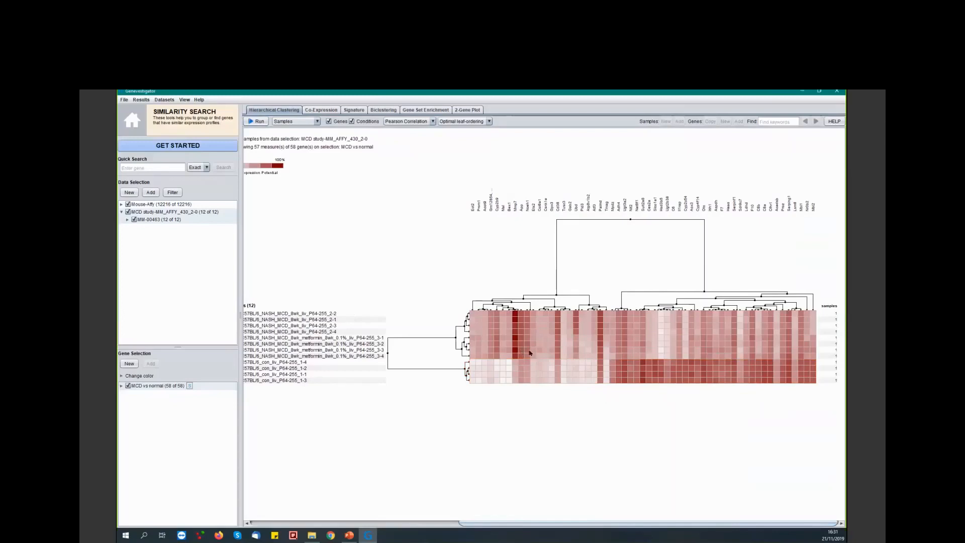
mouse_move(530, 353)
mouse_move(594, 366)
mouse_move(810, 208)
Restrict the MCD vs normal gene selection to Mbl2 and Ubd and inspect their expression across the samples
left_click(121, 386)
left_click(128, 386)
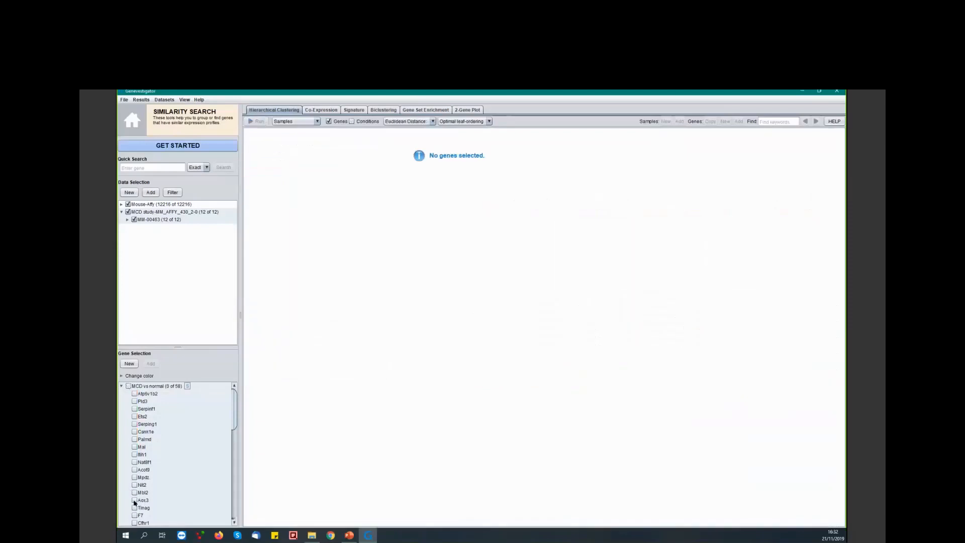
scroll(140, 495, "down", 2)
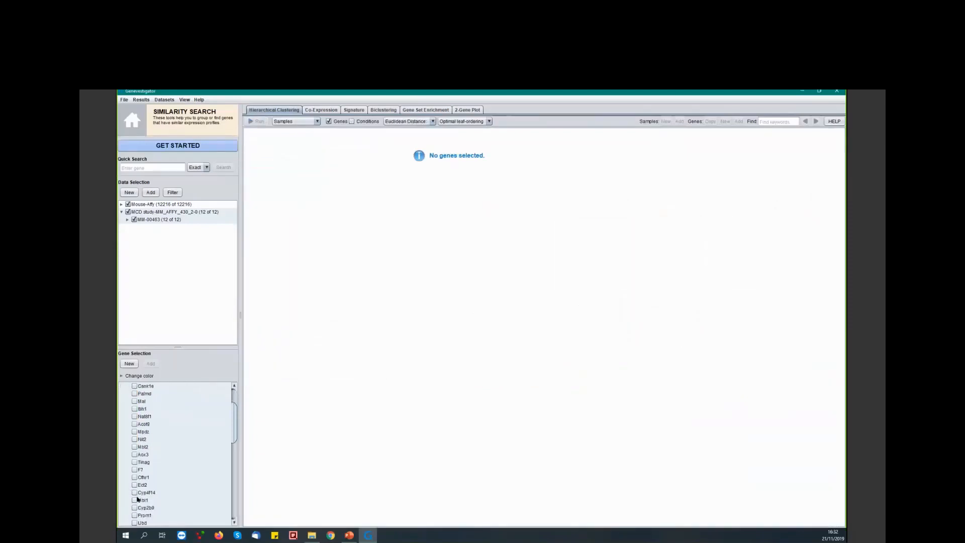
left_click(135, 447)
left_click(135, 523)
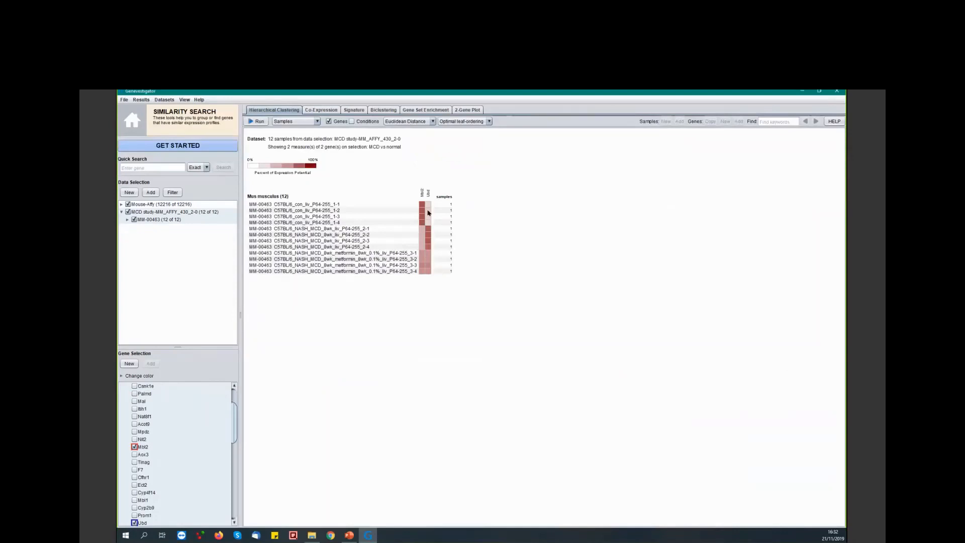
mouse_move(422, 235)
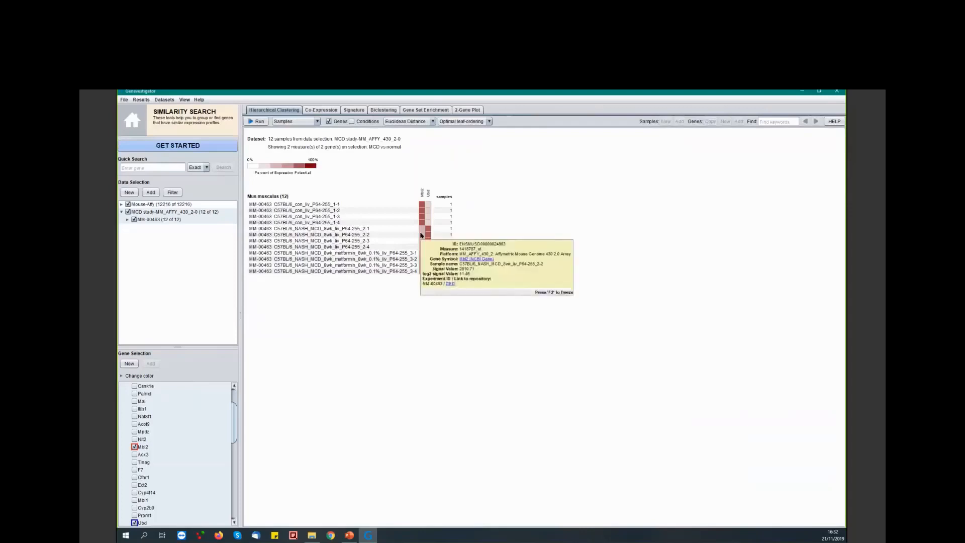
Plot Mbl2 against Ubd for the MCD study samples and color the Stimulus groups: MCD in red and MCD metformin in green
left_click(471, 111)
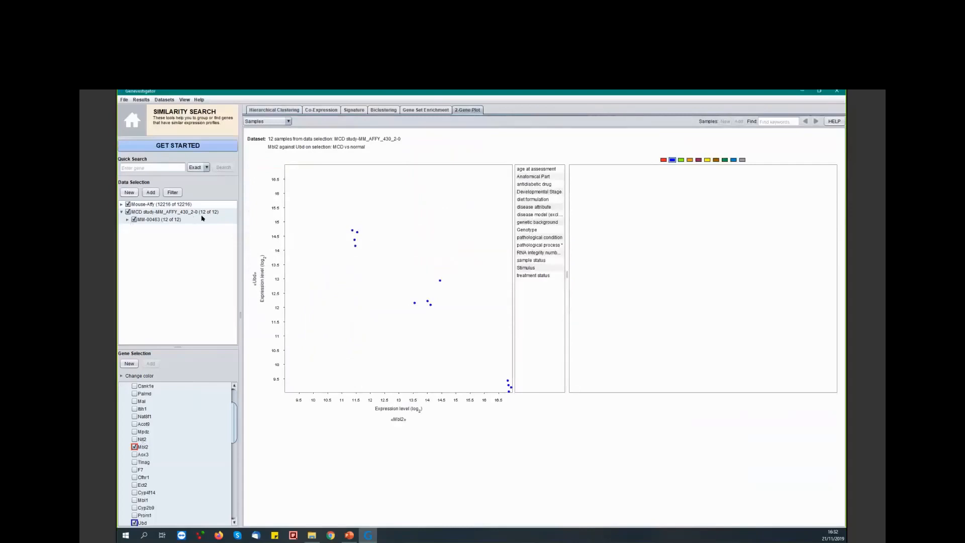
left_click(535, 269)
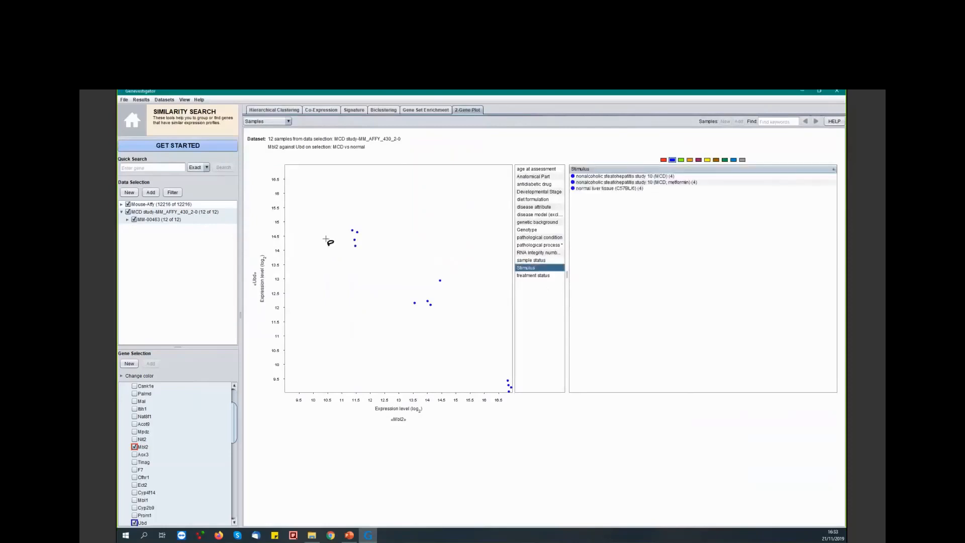
left_click(663, 160)
left_click(658, 176)
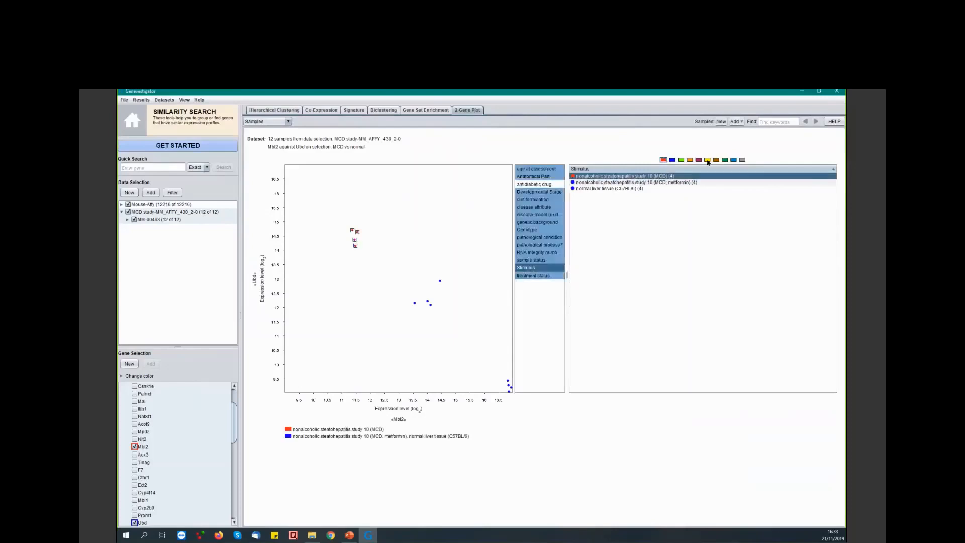
left_click(724, 160)
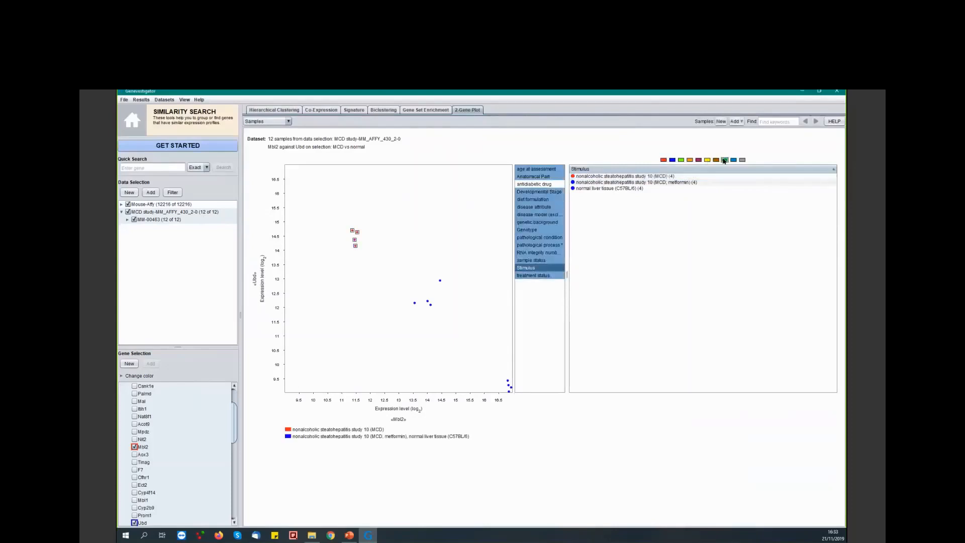
left_click(701, 182)
left_click(494, 344)
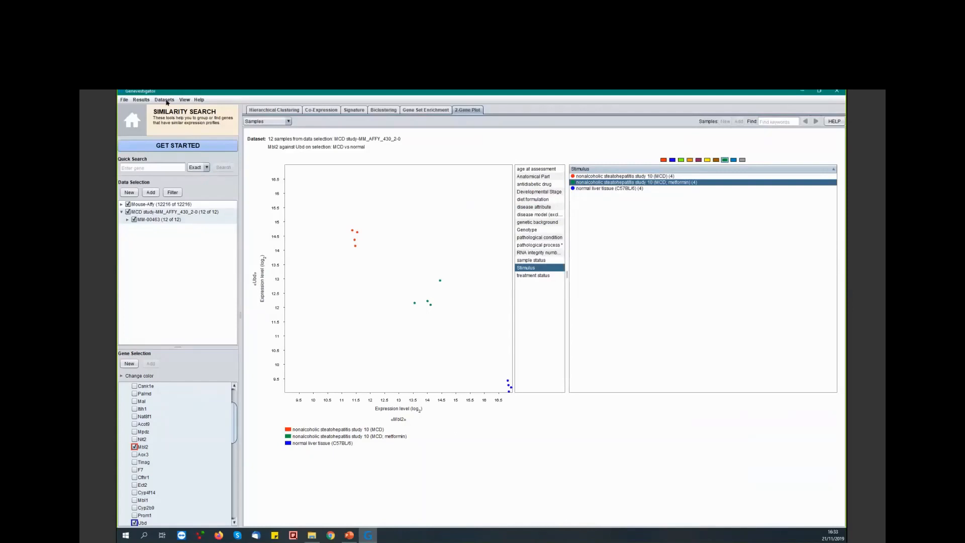
left_click(142, 100)
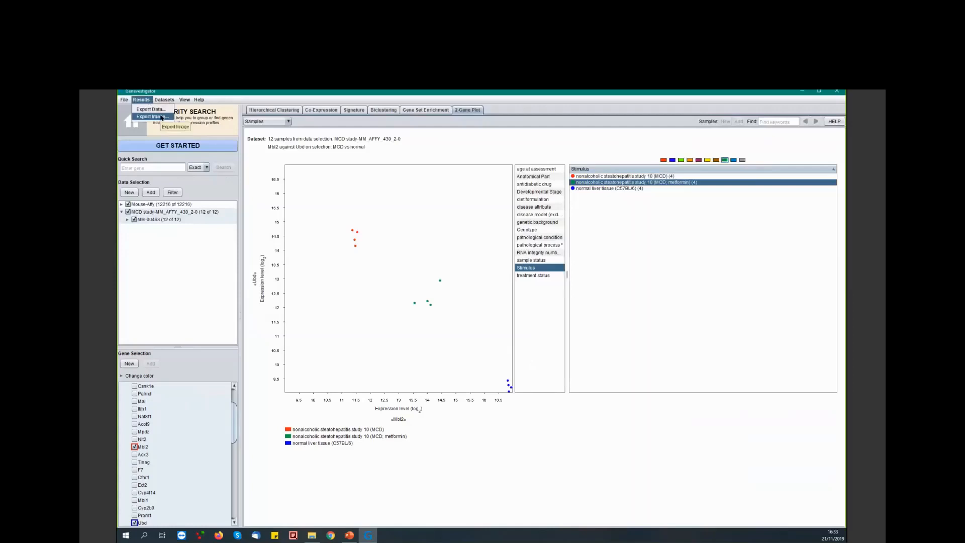
left_click(560, 445)
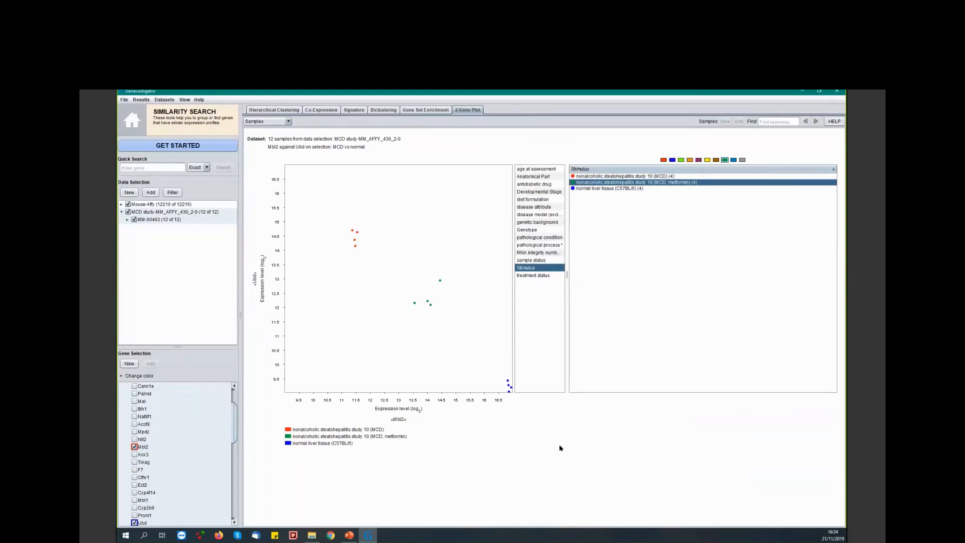
Create a data selection named HCC study from experiment MM-00465 and expand it
left_click(135, 193)
left_click(439, 249)
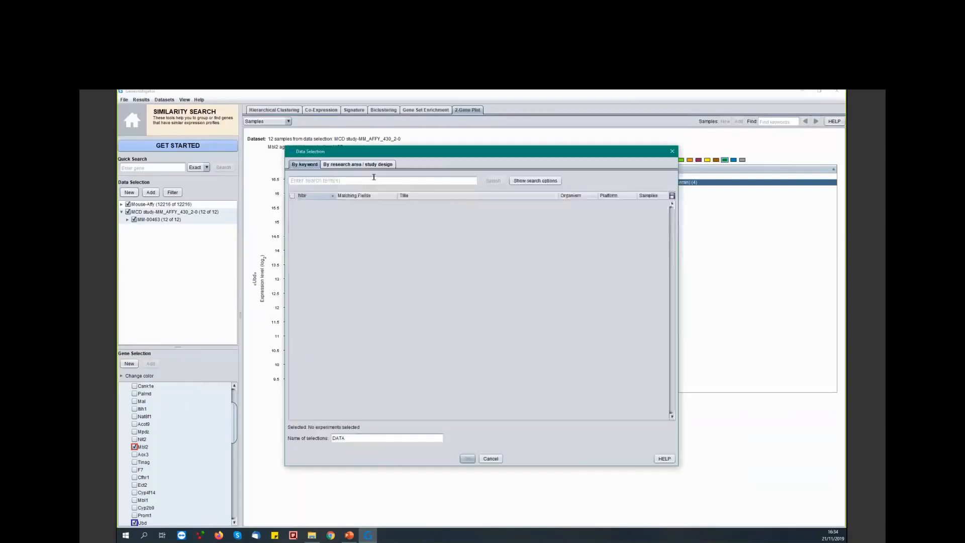
type("MM-00465")
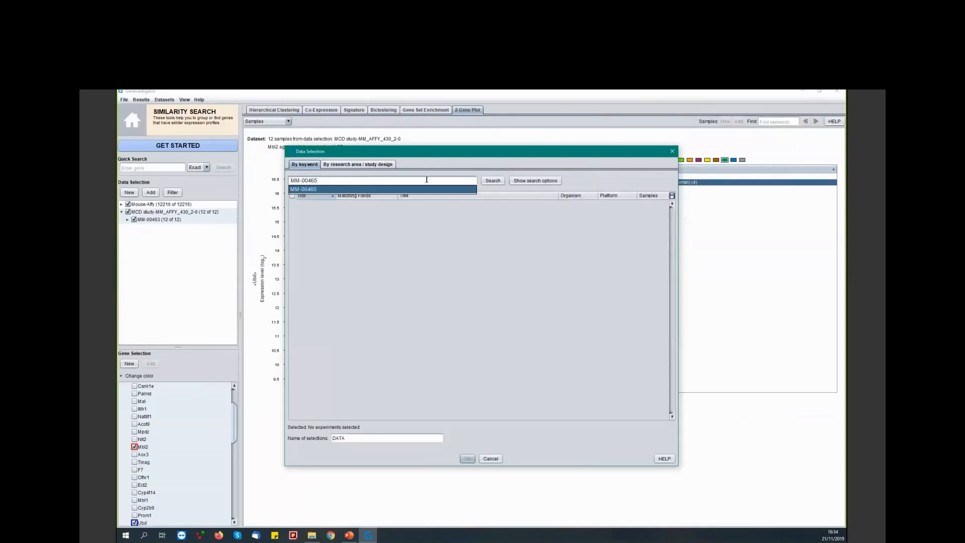
left_click(496, 181)
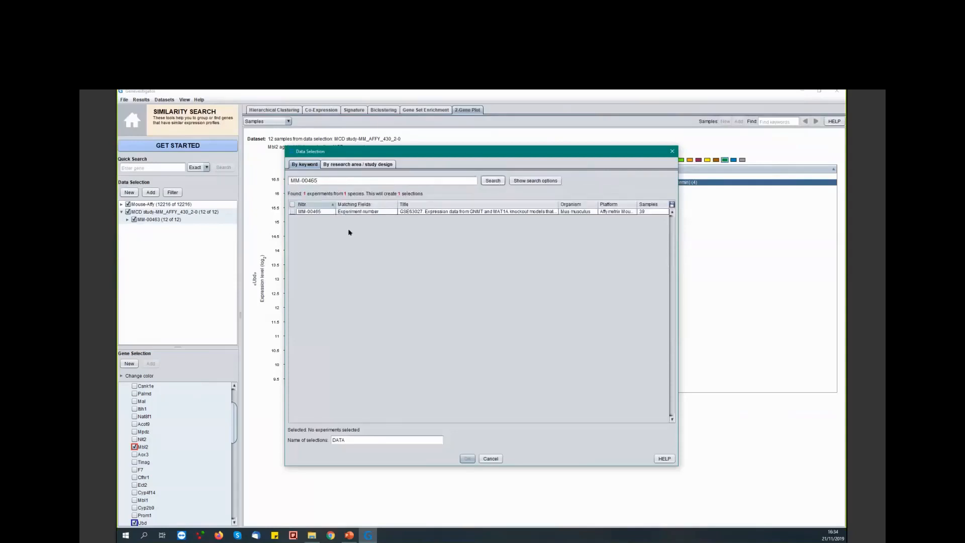
left_click(293, 212)
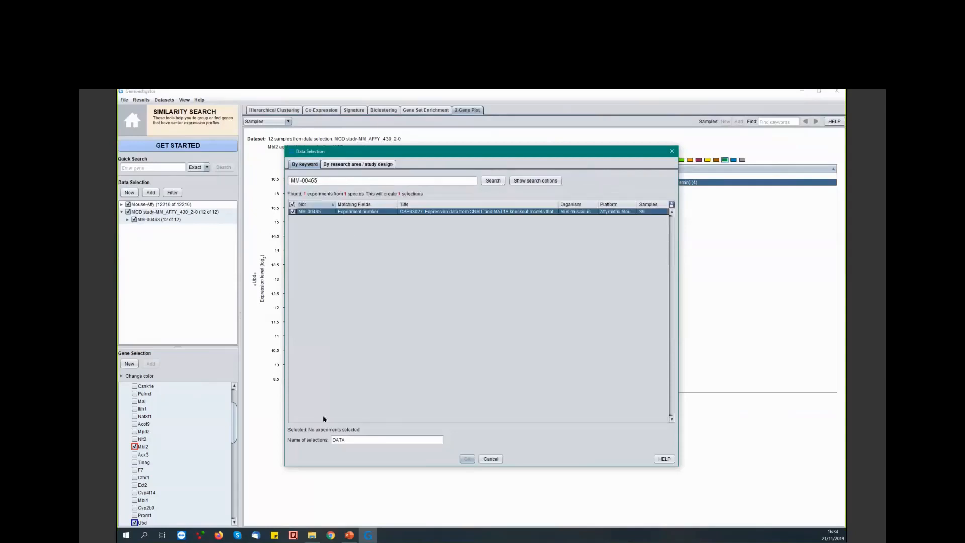
type("HCC study")
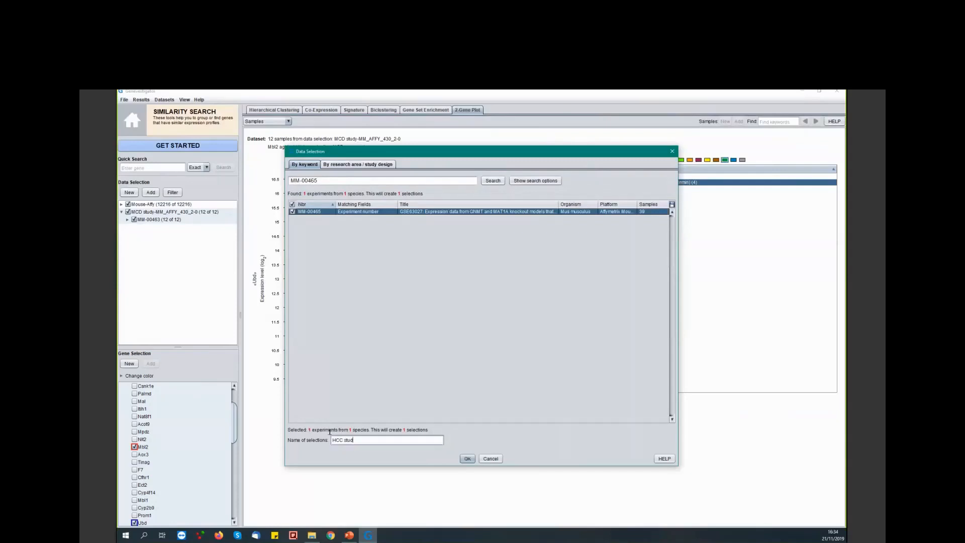
left_click(472, 460)
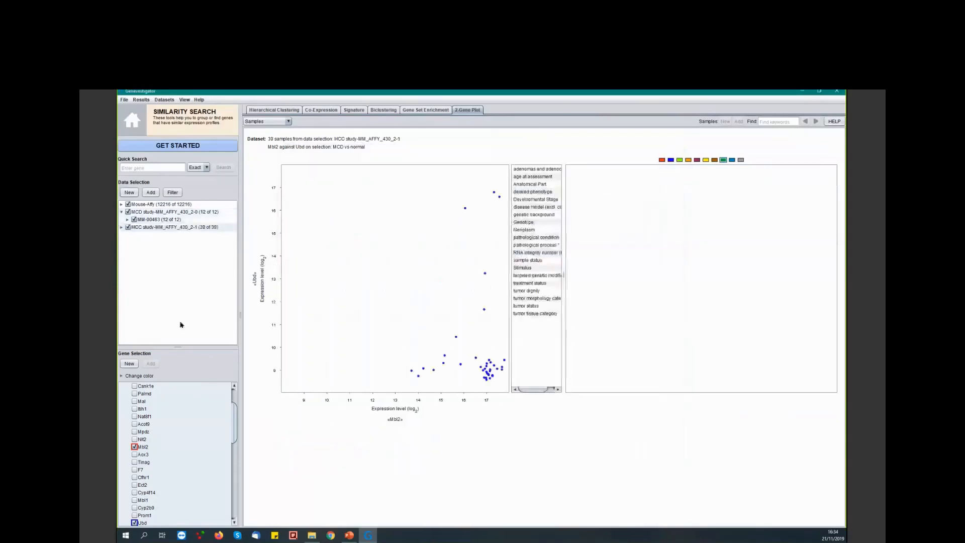
left_click(123, 228)
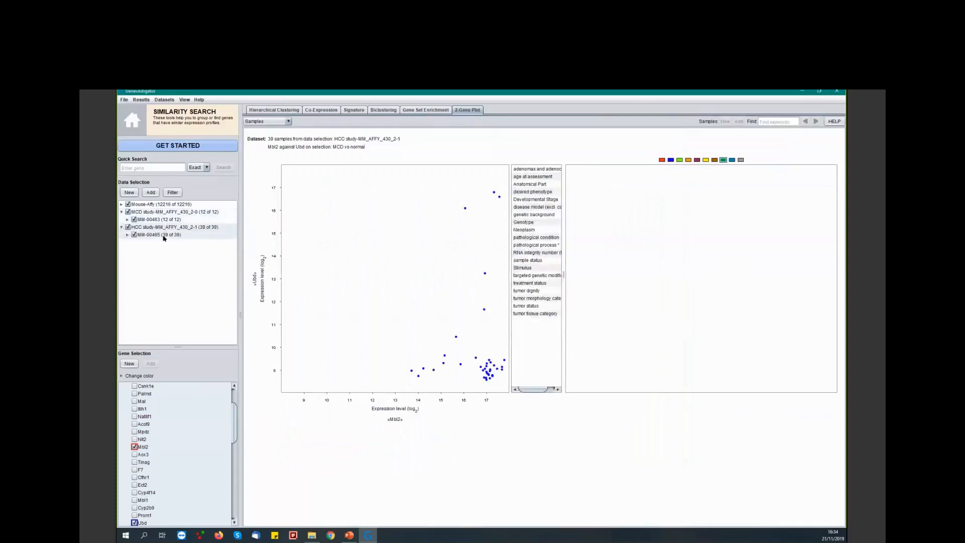
Display the HCC study perturbations as a tree heatmap with all genes of the MCD vs normal selection included
mouse_move(206, 229)
left_click(162, 121)
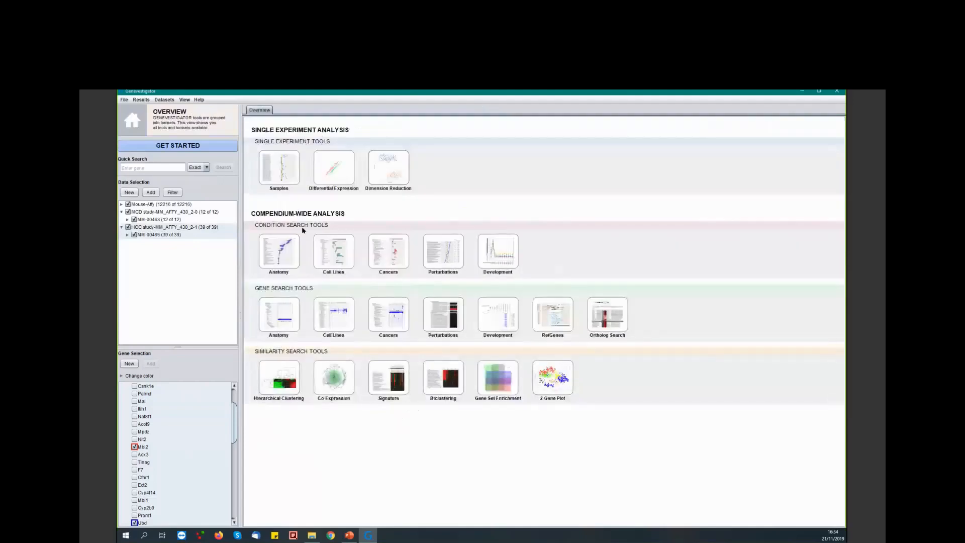
left_click(446, 259)
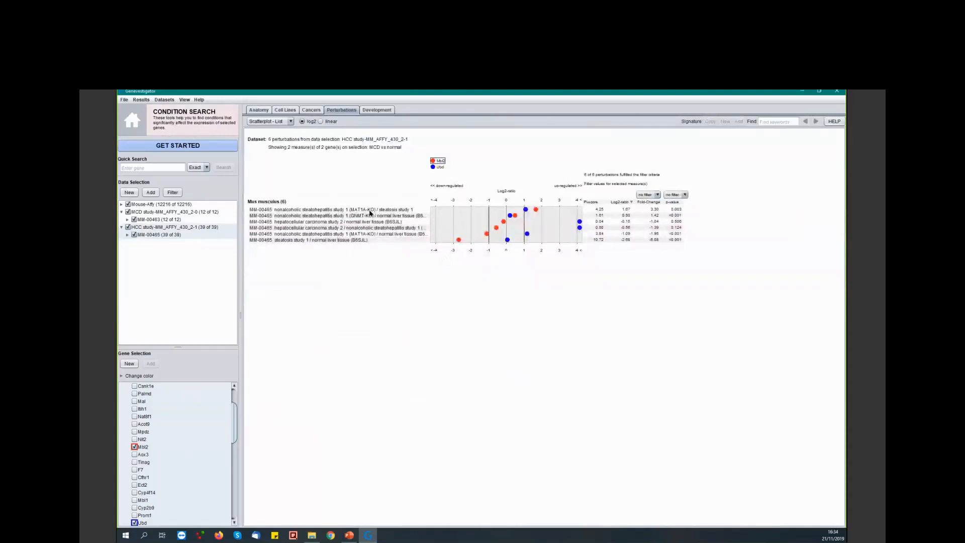
left_click(290, 122)
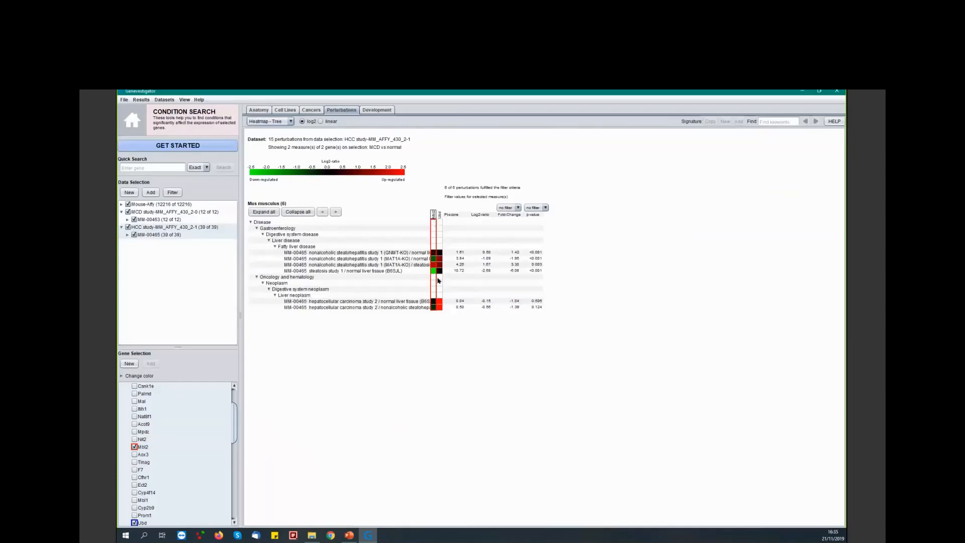
scroll(169, 435, "up", 2)
left_click(128, 386)
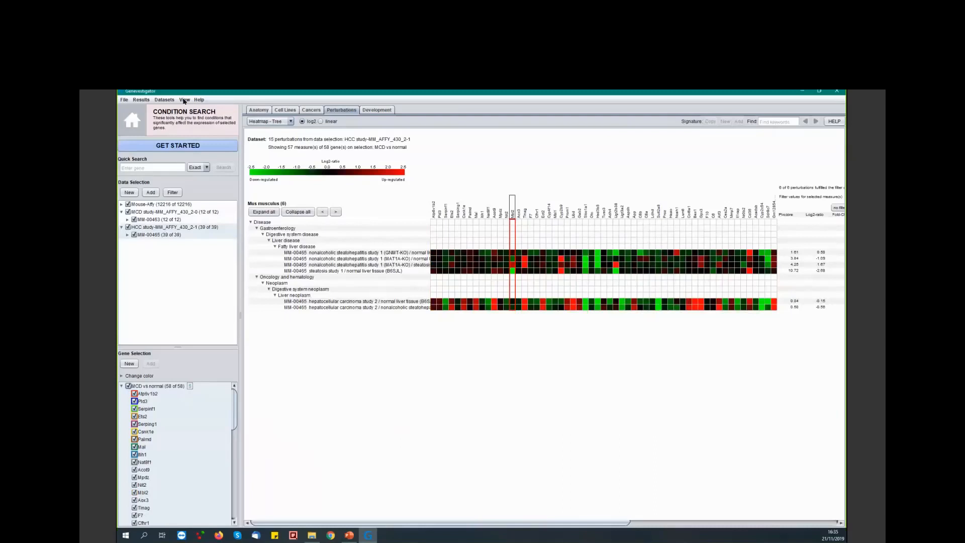
Review the experiment export options for naming schemes and the tab-delimited Qlucore data format, without saving a file
left_click(164, 99)
mouse_move(201, 131)
left_click(260, 141)
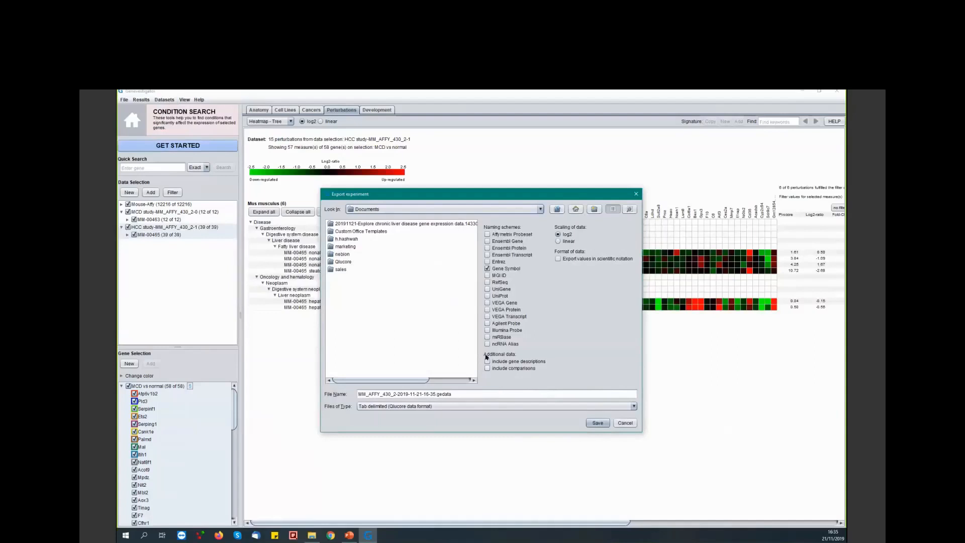
left_click(624, 425)
Open the MM-00465 HCC data file in Qlucore Omics Explorer and dismiss the Getting Started window
left_click(312, 535)
left_click_drag(403, 303, 406, 304)
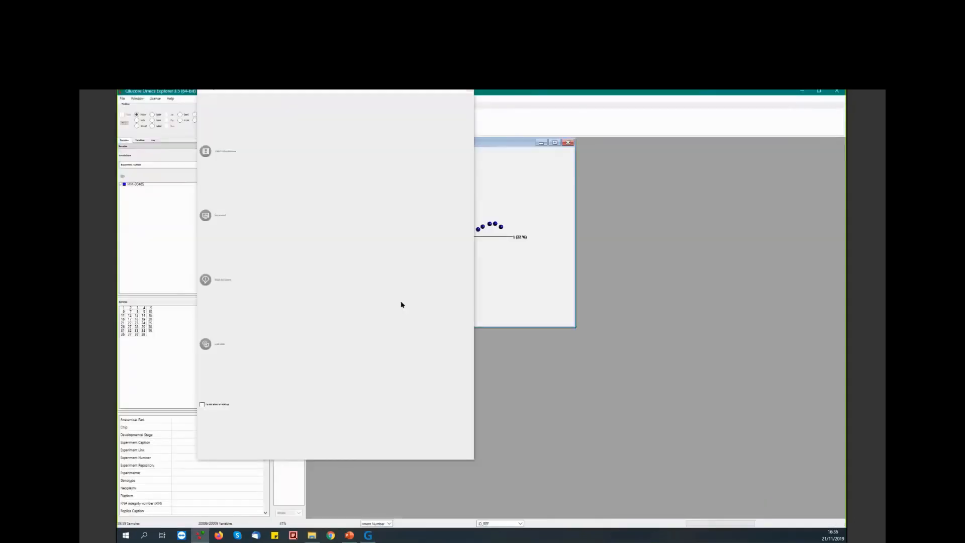
left_click_drag(317, 92, 317, 123)
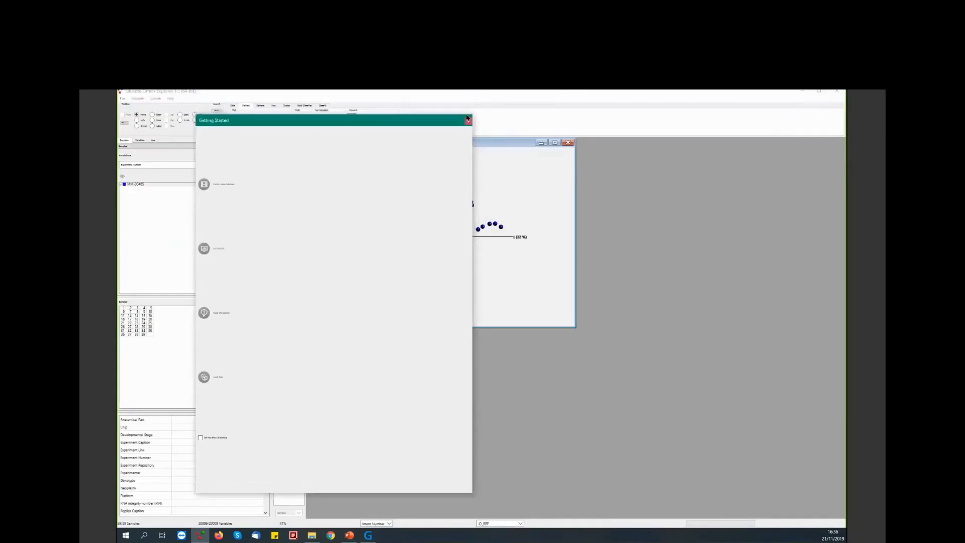
left_click(468, 121)
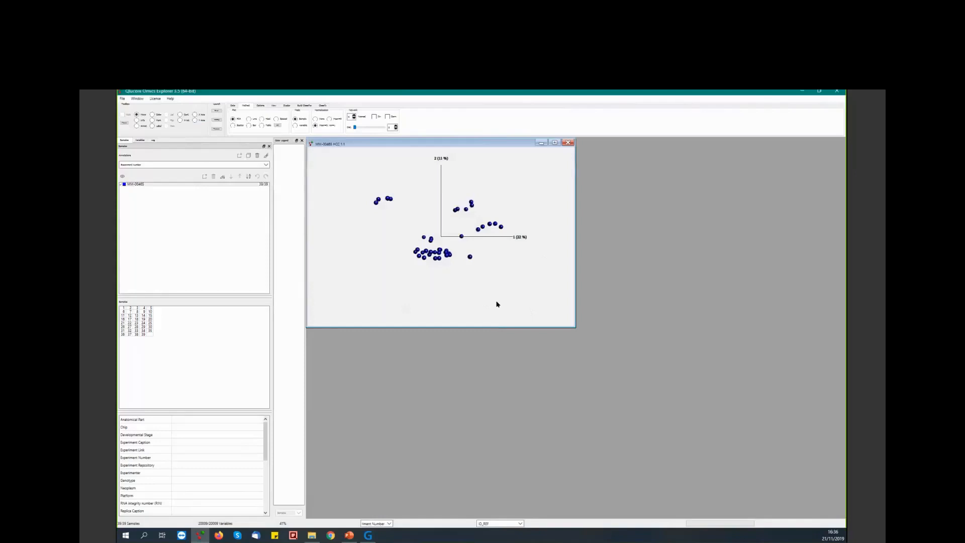
Color the samples in the PCA plot by Neoplasm and in turn by Stimulus, and rotate the plot to compare the groups
left_click(266, 165)
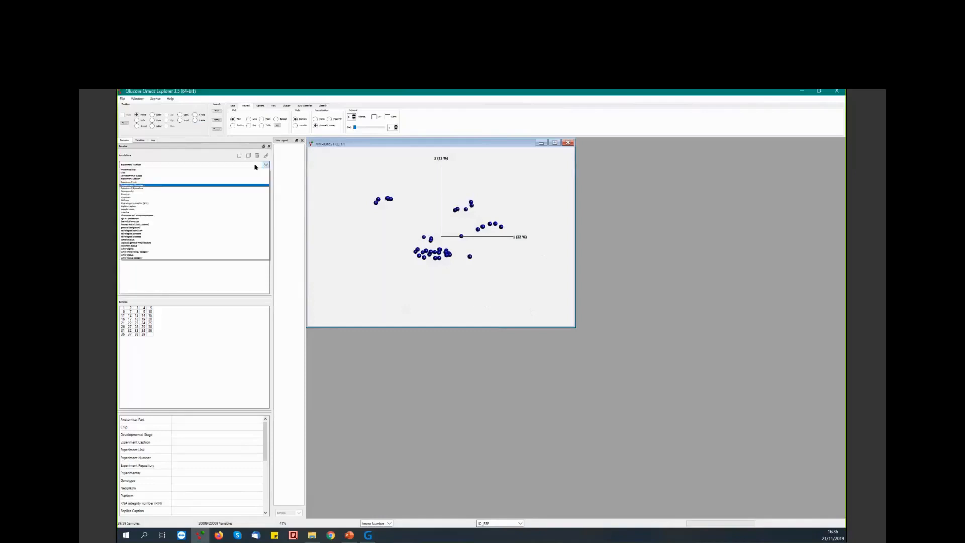
left_click(133, 197)
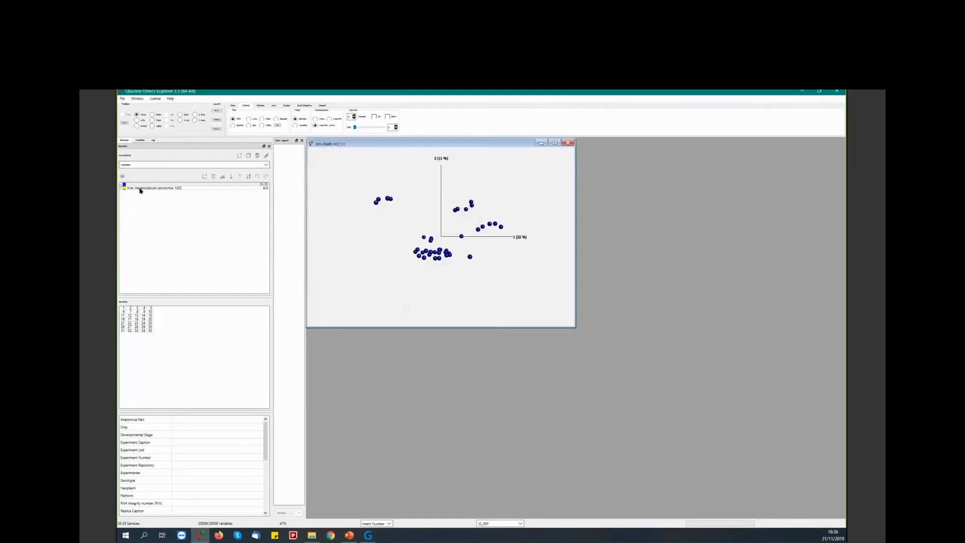
left_click(264, 157)
left_click(267, 166)
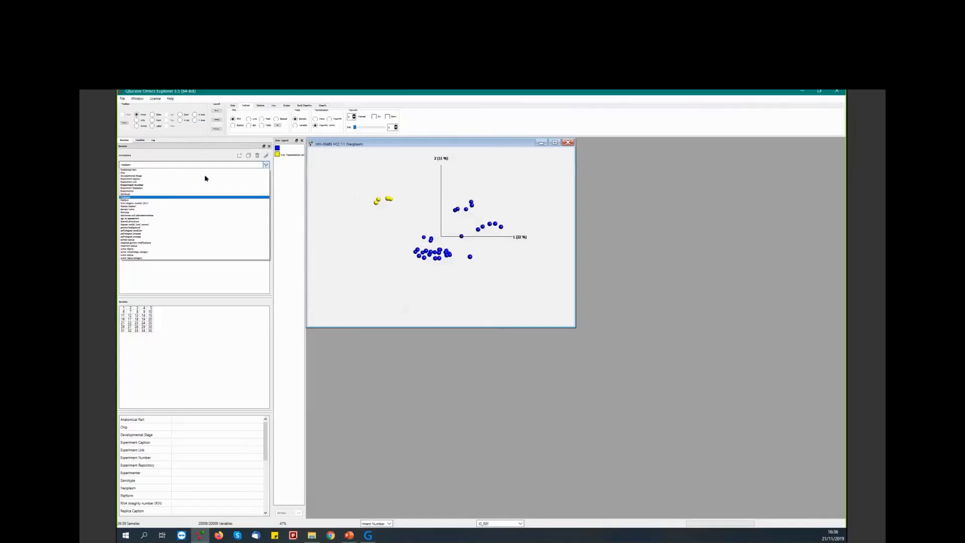
left_click(163, 213)
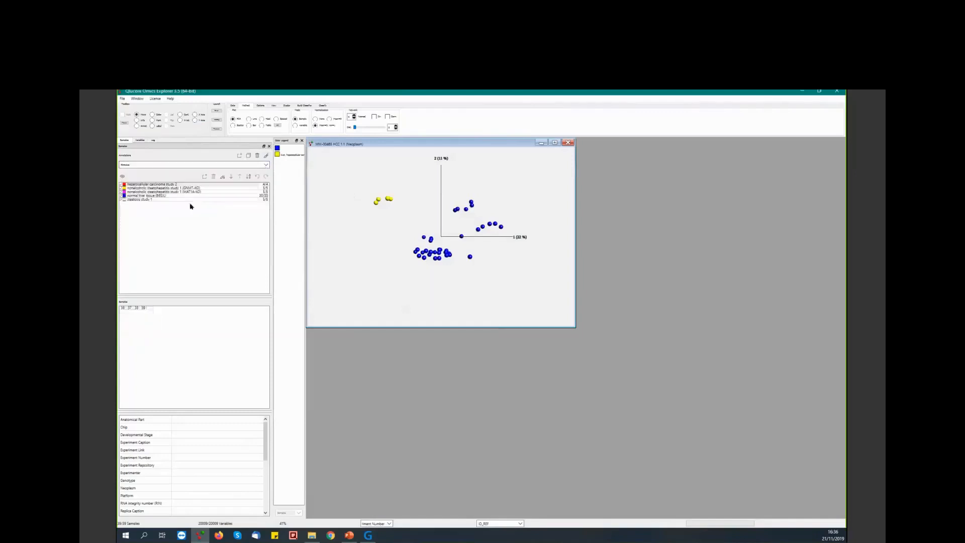
left_click_drag(440, 228, 363, 236)
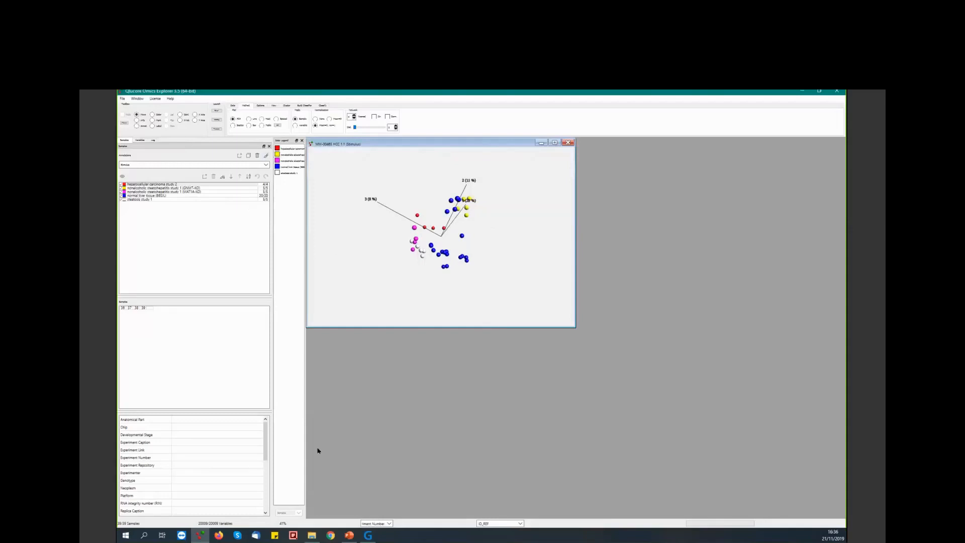
Switch to the PowerPoint webinar slides, start the slide show from the current slide and advance to the Summary slide
left_click(350, 535)
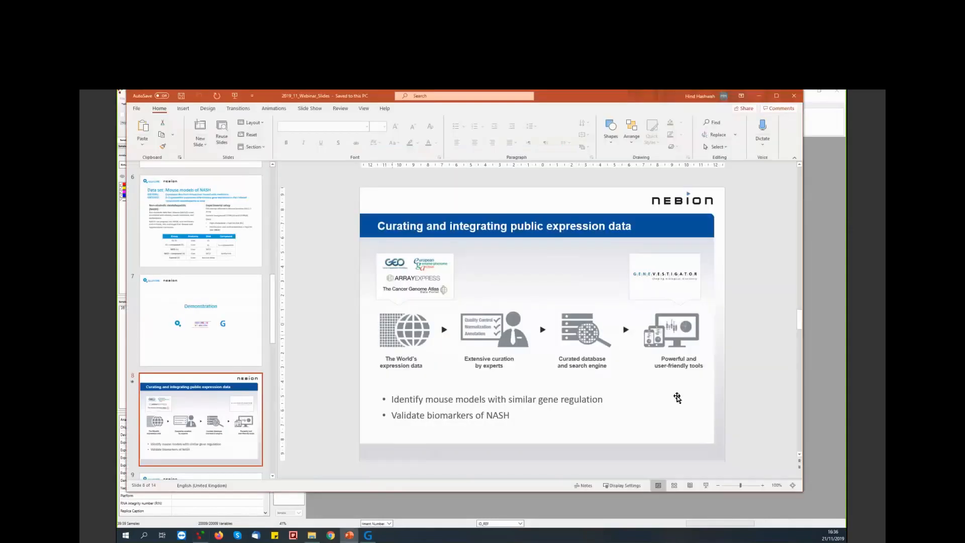
left_click(706, 486)
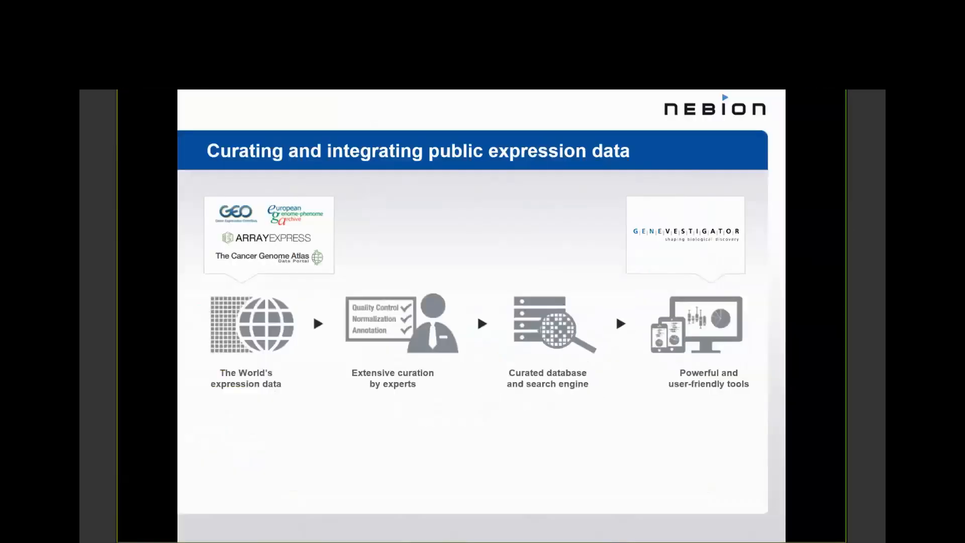
key("Right")
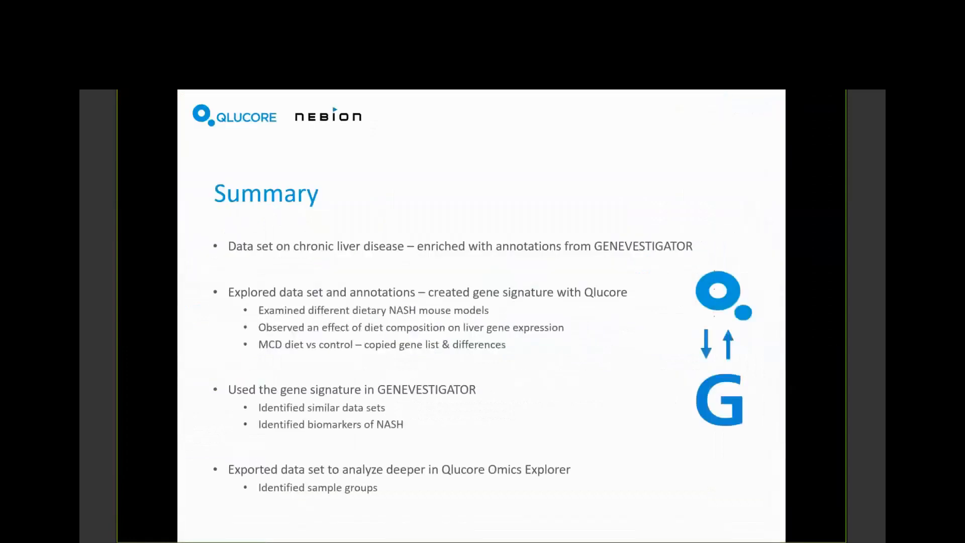